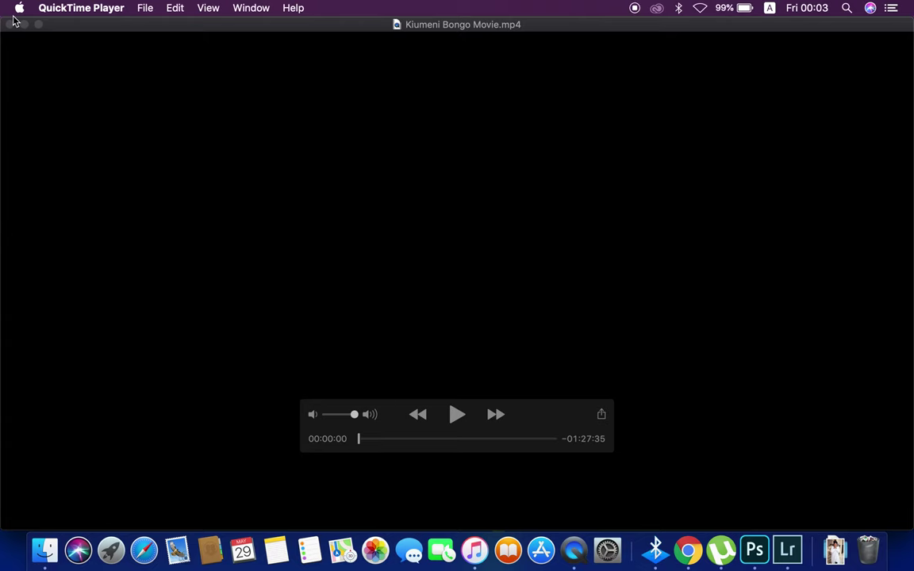
Close the empty QuickTime movie window to reveal Photoshop with the gold-headdress portrait.
{"action": "left_click", "coordinate": [10, 24]}
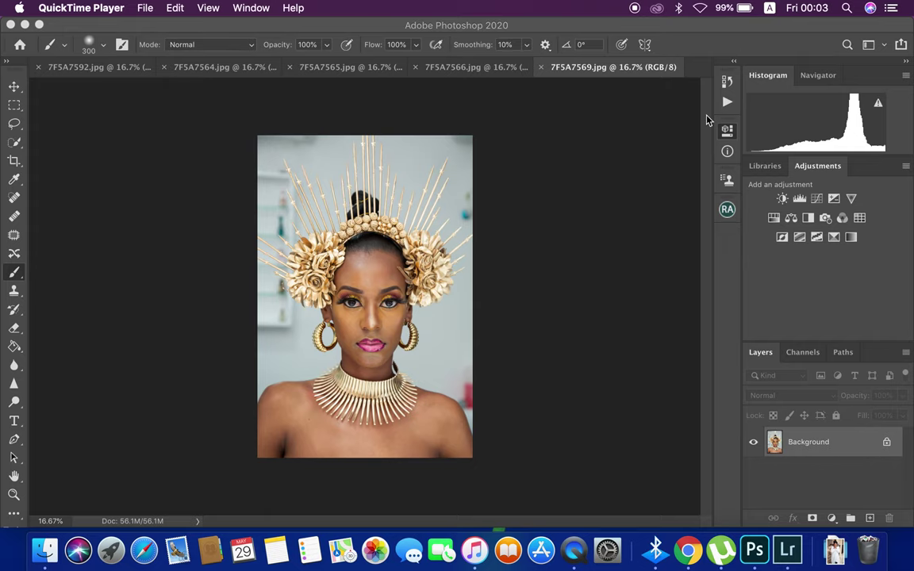
Zoom in on the portrait's face and show the Actions panel listing the RAMA action.
{"action": "left_click", "coordinate": [726, 130]}
{"action": "key", "text": "super+equal"}
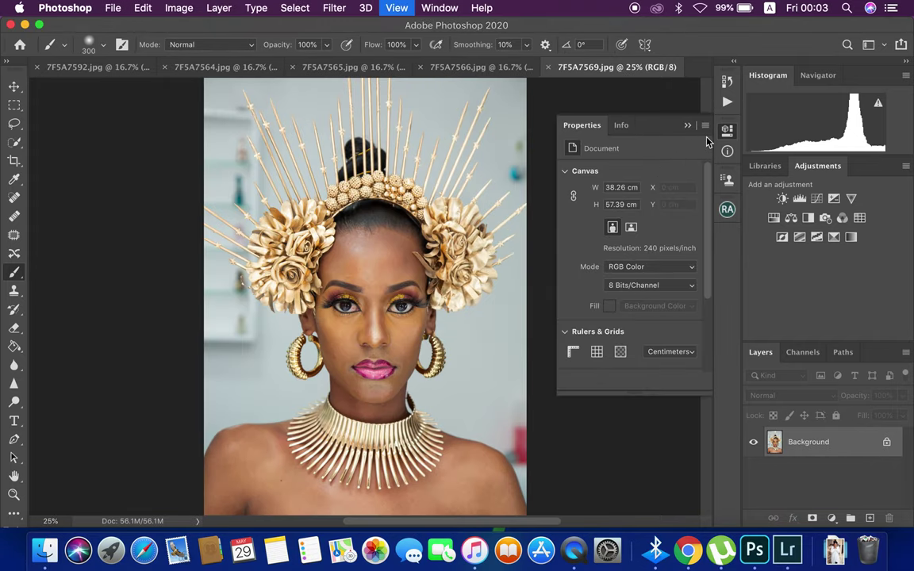
{"action": "key", "text": "super+equal"}
{"action": "key", "text": "super+equal"}
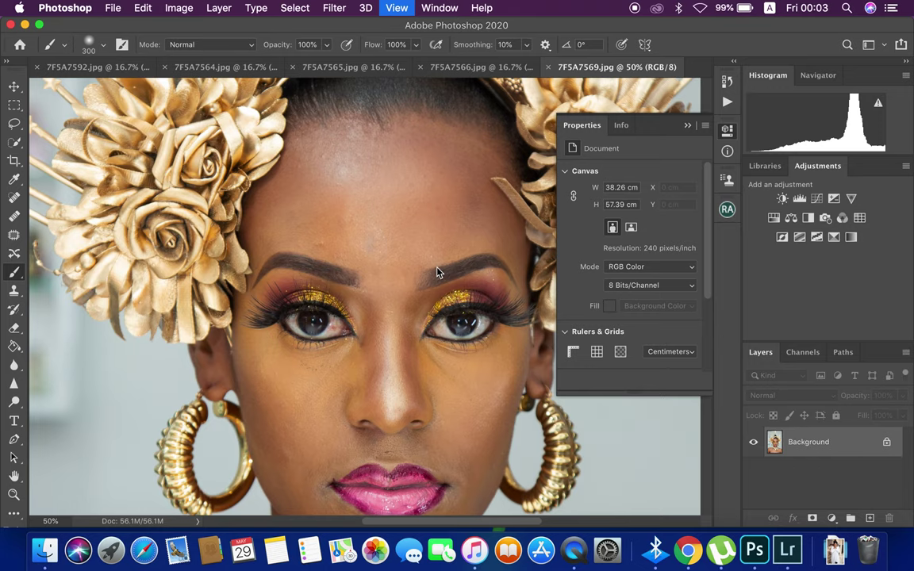
{"action": "key", "text": "super+equal"}
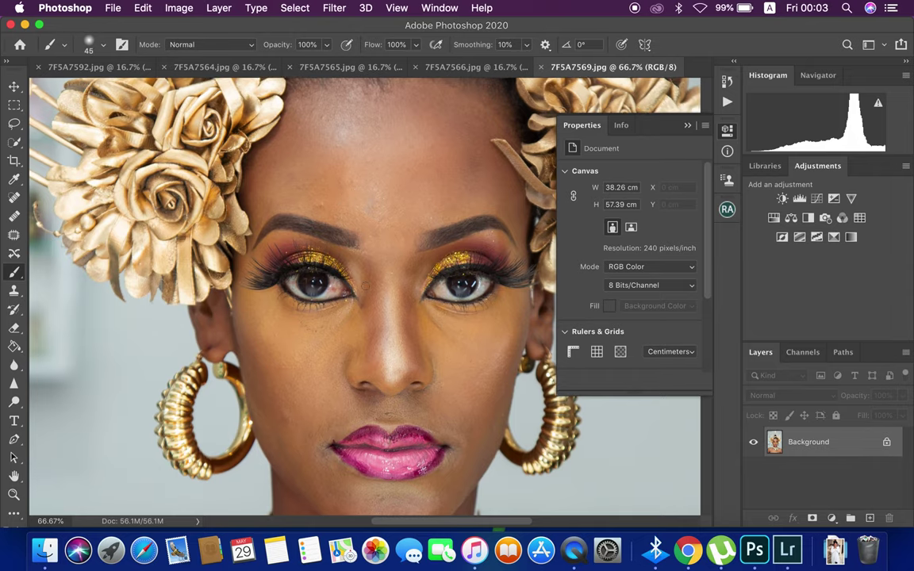
{"action": "scroll", "coordinate": [476, 262], "scroll_direction": "up", "scroll_amount": 1}
{"action": "left_click", "coordinate": [687, 126]}
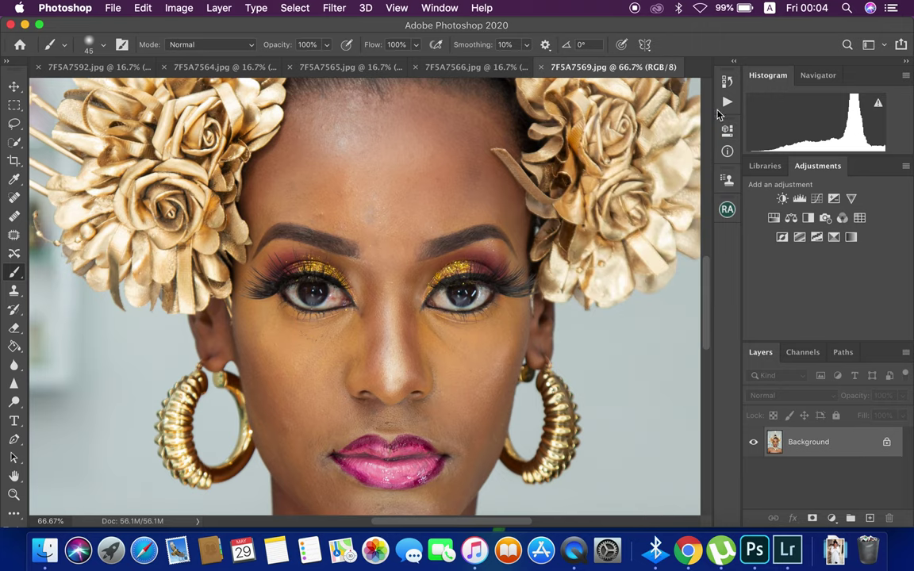
{"action": "left_click", "coordinate": [727, 104]}
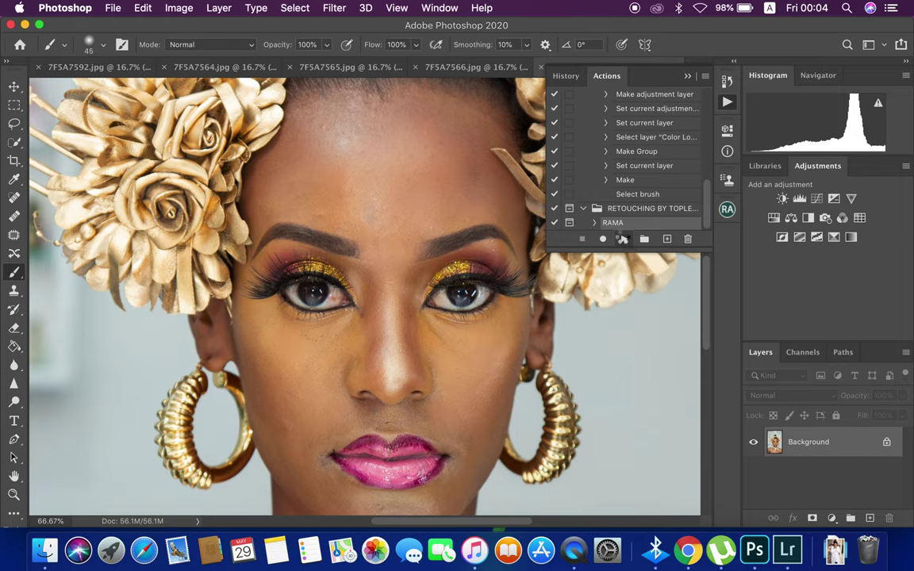
Run the RAMA retouching action with a Gaussian Blur radius of 14 pixels.
{"action": "left_click", "coordinate": [623, 238]}
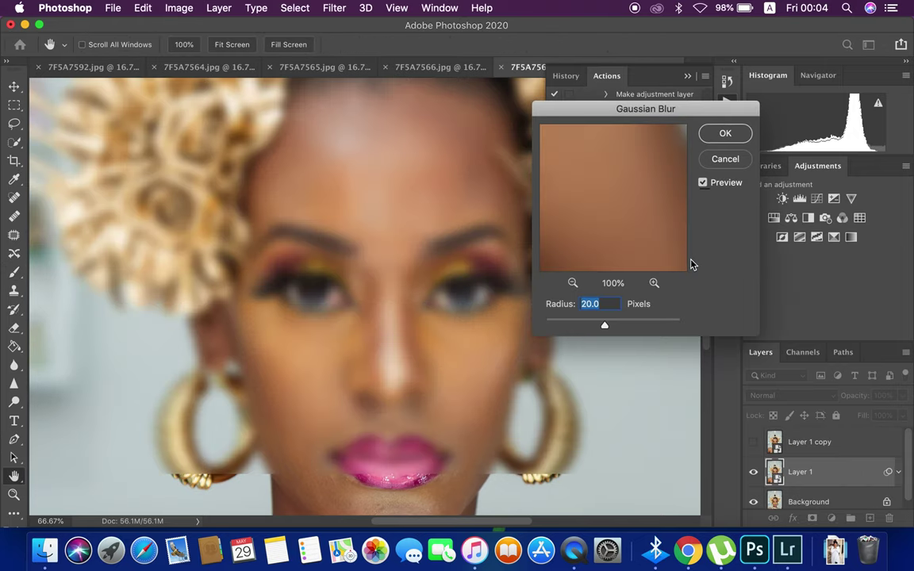
{"action": "key", "text": "BackSpace"}
{"action": "type", "text": "14"}
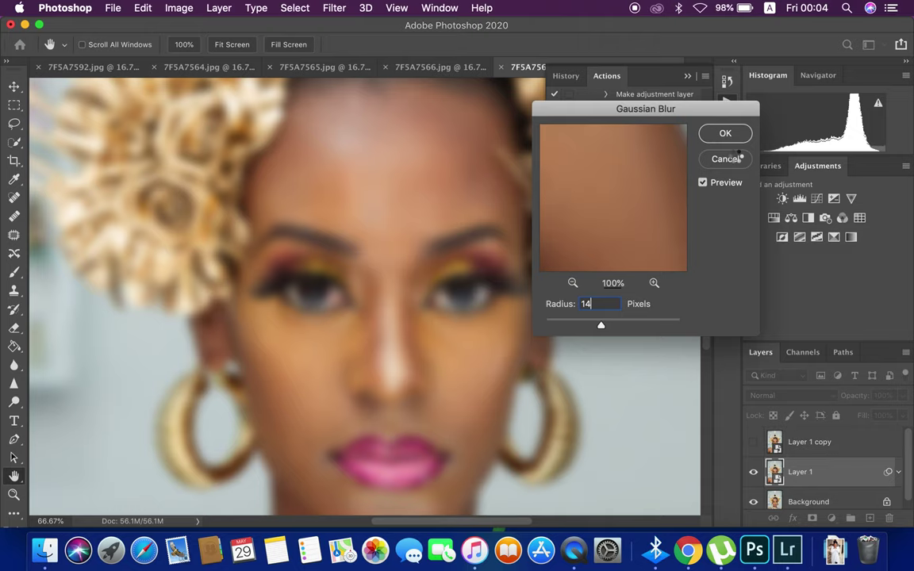
{"action": "key", "text": "Return"}
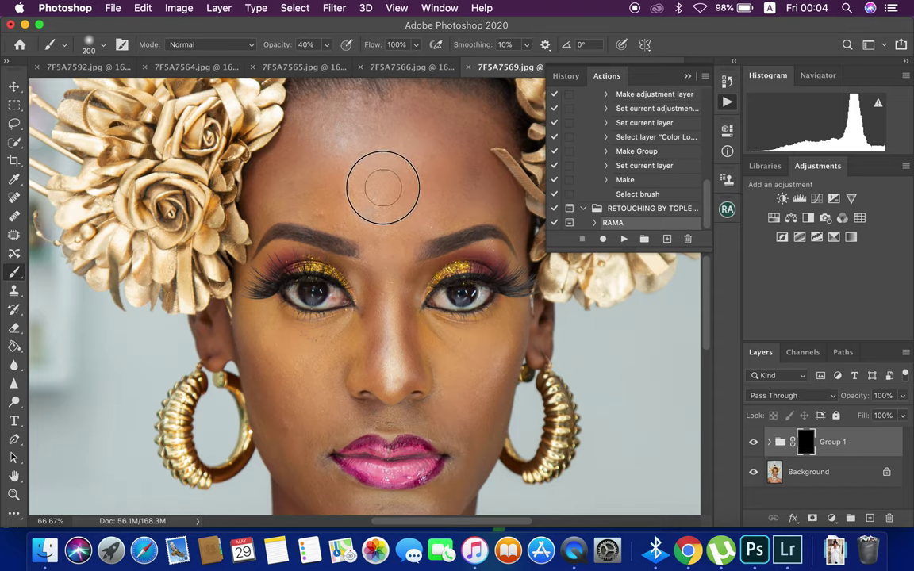
Set the brush to 100% opacity and paint smoothing onto the forehead and between the eyes.
{"action": "mouse_move", "coordinate": [387, 213]}
{"action": "left_mouse_down"}
{"action": "mouse_move", "coordinate": [307, 202]}
{"action": "mouse_move", "coordinate": [412, 143]}
{"action": "mouse_move", "coordinate": [363, 158]}
{"action": "left_mouse_up"}
{"action": "left_click_drag", "start_coordinate": [280, 46], "coordinate": [400, 46]}
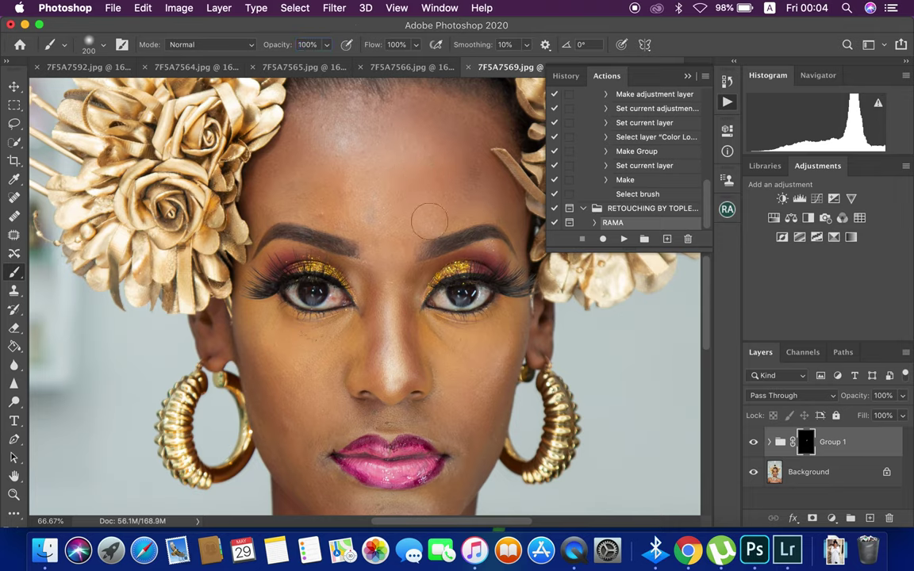
{"action": "mouse_move", "coordinate": [327, 188]}
{"action": "left_mouse_down"}
{"action": "mouse_move", "coordinate": [408, 153]}
{"action": "mouse_move", "coordinate": [375, 158]}
{"action": "mouse_move", "coordinate": [375, 139]}
{"action": "mouse_move", "coordinate": [316, 162]}
{"action": "mouse_move", "coordinate": [326, 189]}
{"action": "mouse_move", "coordinate": [398, 183]}
{"action": "mouse_move", "coordinate": [403, 143]}
{"action": "mouse_move", "coordinate": [357, 143]}
{"action": "mouse_move", "coordinate": [373, 149]}
{"action": "mouse_move", "coordinate": [302, 193]}
{"action": "mouse_move", "coordinate": [328, 199]}
{"action": "mouse_move", "coordinate": [418, 133]}
{"action": "mouse_move", "coordinate": [313, 125]}
{"action": "mouse_move", "coordinate": [271, 183]}
{"action": "mouse_move", "coordinate": [421, 202]}
{"action": "mouse_move", "coordinate": [465, 177]}
{"action": "mouse_move", "coordinate": [463, 128]}
{"action": "left_mouse_up"}
{"action": "key", "text": "ctrl+plus"}
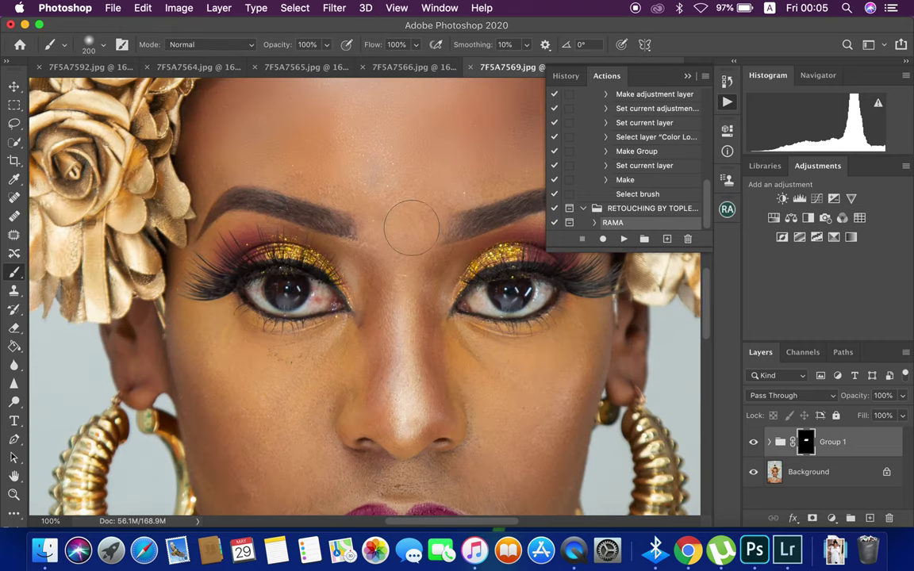
{"action": "mouse_move", "coordinate": [364, 180]}
{"action": "left_mouse_down"}
{"action": "mouse_move", "coordinate": [301, 153]}
{"action": "mouse_move", "coordinate": [387, 159]}
{"action": "mouse_move", "coordinate": [404, 261]}
{"action": "mouse_move", "coordinate": [395, 265]}
{"action": "mouse_move", "coordinate": [387, 336]}
{"action": "mouse_move", "coordinate": [363, 357]}
{"action": "mouse_move", "coordinate": [336, 353]}
{"action": "mouse_move", "coordinate": [261, 376]}
{"action": "mouse_move", "coordinate": [235, 337]}
{"action": "mouse_move", "coordinate": [224, 357]}
{"action": "mouse_move", "coordinate": [261, 449]}
{"action": "mouse_move", "coordinate": [286, 413]}
{"action": "left_mouse_up"}
Paint smoothing over the left cheek, the cheek below the nose, and the right cheek and under-eye.
{"action": "scroll", "coordinate": [285, 404], "scroll_direction": "down", "scroll_amount": 2}
{"action": "scroll", "coordinate": [281, 389], "scroll_direction": "down", "scroll_amount": 3}
{"action": "mouse_move", "coordinate": [274, 380]}
{"action": "left_mouse_down"}
{"action": "mouse_move", "coordinate": [229, 346]}
{"action": "mouse_move", "coordinate": [212, 245]}
{"action": "mouse_move", "coordinate": [231, 303]}
{"action": "mouse_move", "coordinate": [347, 367]}
{"action": "mouse_move", "coordinate": [418, 388]}
{"action": "mouse_move", "coordinate": [332, 387]}
{"action": "mouse_move", "coordinate": [274, 310]}
{"action": "mouse_move", "coordinate": [249, 331]}
{"action": "mouse_move", "coordinate": [388, 398]}
{"action": "mouse_move", "coordinate": [467, 392]}
{"action": "mouse_move", "coordinate": [526, 285]}
{"action": "mouse_move", "coordinate": [460, 391]}
{"action": "mouse_move", "coordinate": [383, 425]}
{"action": "mouse_move", "coordinate": [299, 373]}
{"action": "mouse_move", "coordinate": [275, 272]}
{"action": "left_mouse_up"}
{"action": "scroll", "coordinate": [270, 325], "scroll_direction": "down", "scroll_amount": 4}
{"action": "scroll", "coordinate": [270, 314], "scroll_direction": "down", "scroll_amount": 1}
{"action": "mouse_move", "coordinate": [361, 251]}
{"action": "left_mouse_down"}
{"action": "mouse_move", "coordinate": [326, 254]}
{"action": "mouse_move", "coordinate": [316, 224]}
{"action": "mouse_move", "coordinate": [259, 264]}
{"action": "mouse_move", "coordinate": [240, 255]}
{"action": "mouse_move", "coordinate": [235, 164]}
{"action": "mouse_move", "coordinate": [214, 112]}
{"action": "mouse_move", "coordinate": [357, 173]}
{"action": "mouse_move", "coordinate": [389, 160]}
{"action": "mouse_move", "coordinate": [383, 119]}
{"action": "mouse_move", "coordinate": [414, 167]}
{"action": "mouse_move", "coordinate": [439, 126]}
{"action": "mouse_move", "coordinate": [473, 143]}
{"action": "mouse_move", "coordinate": [468, 133]}
{"action": "mouse_move", "coordinate": [509, 210]}
{"action": "mouse_move", "coordinate": [489, 188]}
{"action": "mouse_move", "coordinate": [483, 256]}
{"action": "mouse_move", "coordinate": [510, 249]}
{"action": "mouse_move", "coordinate": [490, 258]}
{"action": "mouse_move", "coordinate": [504, 338]}
{"action": "mouse_move", "coordinate": [493, 365]}
{"action": "left_mouse_up"}
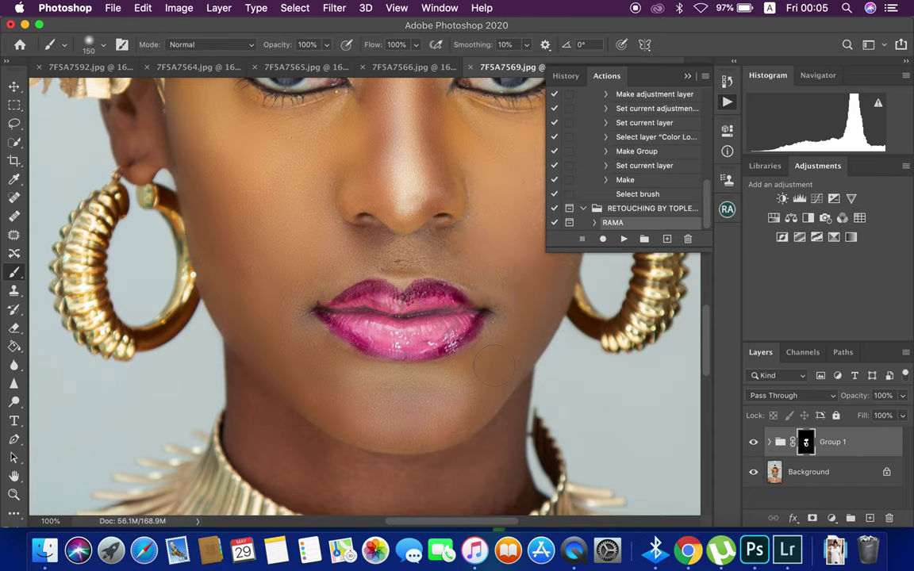
{"action": "scroll", "coordinate": [396, 365], "scroll_direction": "right", "scroll_amount": 3}
{"action": "scroll", "coordinate": [396, 364], "scroll_direction": "up", "scroll_amount": 1}
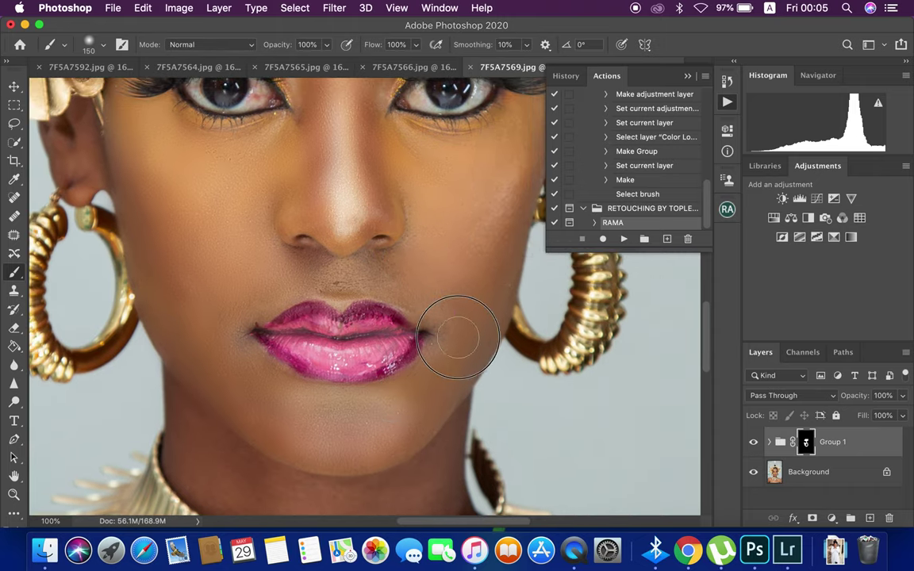
{"action": "mouse_move", "coordinate": [510, 169]}
{"action": "left_mouse_down"}
{"action": "mouse_move", "coordinate": [483, 260]}
{"action": "mouse_move", "coordinate": [510, 143]}
{"action": "mouse_move", "coordinate": [454, 169]}
{"action": "mouse_move", "coordinate": [397, 132]}
{"action": "mouse_move", "coordinate": [510, 153]}
{"action": "mouse_move", "coordinate": [483, 306]}
{"action": "mouse_move", "coordinate": [458, 354]}
{"action": "mouse_move", "coordinate": [383, 428]}
{"action": "mouse_move", "coordinate": [302, 422]}
{"action": "mouse_move", "coordinate": [222, 378]}
{"action": "mouse_move", "coordinate": [249, 408]}
{"action": "mouse_move", "coordinate": [277, 411]}
{"action": "left_mouse_up"}
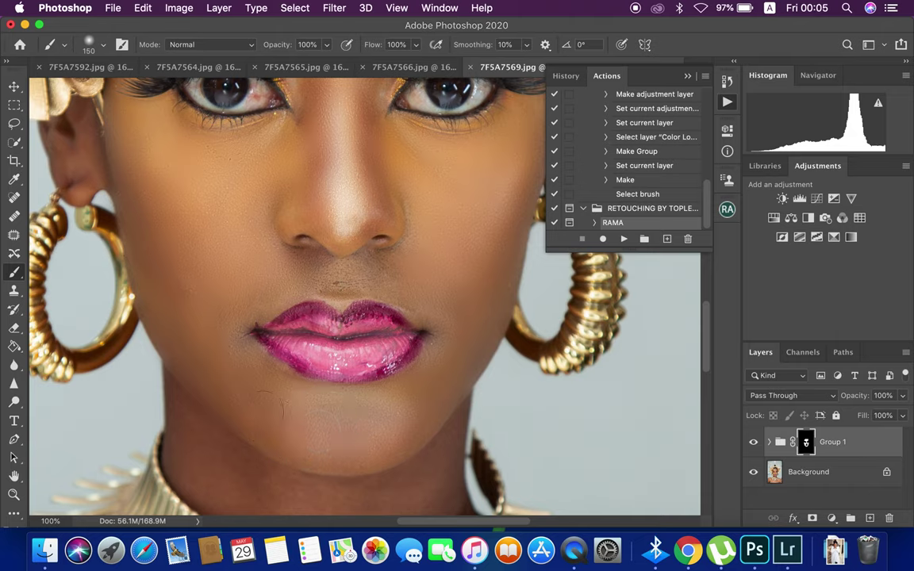
With a larger brush, smooth the skin under the left eye and the dark patch on the upper lip.
{"action": "key", "text": "bracketright"}
{"action": "key", "text": "bracketright"}
{"action": "key", "text": "bracketright"}
{"action": "key", "text": "bracketright"}
{"action": "mouse_move", "coordinate": [136, 134]}
{"action": "left_mouse_down"}
{"action": "mouse_move", "coordinate": [239, 163]}
{"action": "mouse_move", "coordinate": [293, 126]}
{"action": "mouse_move", "coordinate": [302, 134]}
{"action": "left_mouse_up"}
{"action": "mouse_move", "coordinate": [247, 207]}
{"action": "left_mouse_down"}
{"action": "mouse_move", "coordinate": [254, 241]}
{"action": "mouse_move", "coordinate": [318, 271]}
{"action": "left_mouse_up"}
{"action": "mouse_move", "coordinate": [388, 270]}
{"action": "left_mouse_down"}
{"action": "mouse_move", "coordinate": [428, 239]}
{"action": "mouse_move", "coordinate": [414, 148]}
{"action": "mouse_move", "coordinate": [376, 164]}
{"action": "left_mouse_up"}
{"action": "scroll", "coordinate": [373, 207], "scroll_direction": "up", "scroll_amount": 5}
{"action": "scroll", "coordinate": [367, 229], "scroll_direction": "up", "scroll_amount": 2}
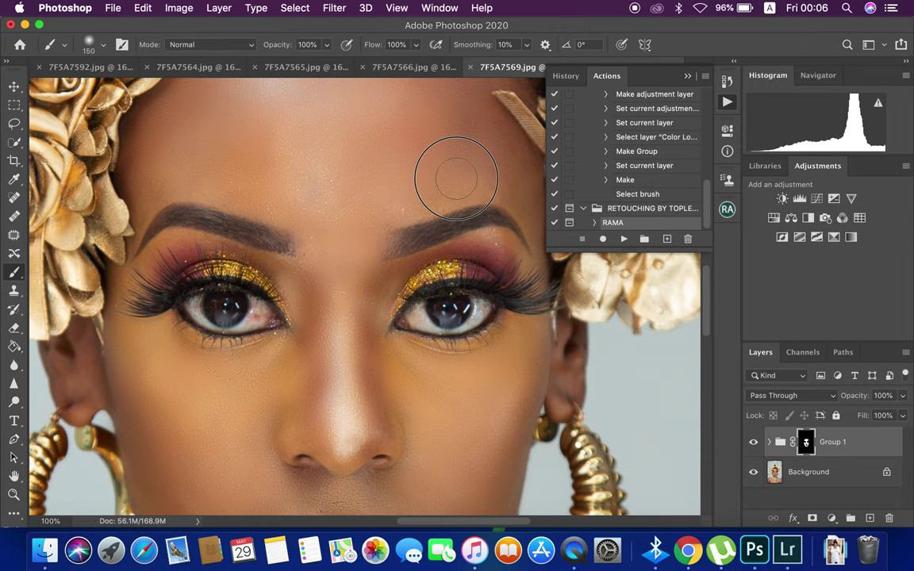
{"action": "key", "text": "bracketleft"}
{"action": "key", "text": "bracketleft"}
{"action": "key", "text": "bracketleft"}
Enlarge the brush to 300 px and paint smoothing across the forehead.
{"action": "left_click_drag", "start_coordinate": [400, 194], "coordinate": [380, 234]}
{"action": "key", "text": "bracketright"}
{"action": "key", "text": "bracketright"}
{"action": "key", "text": "bracketright"}
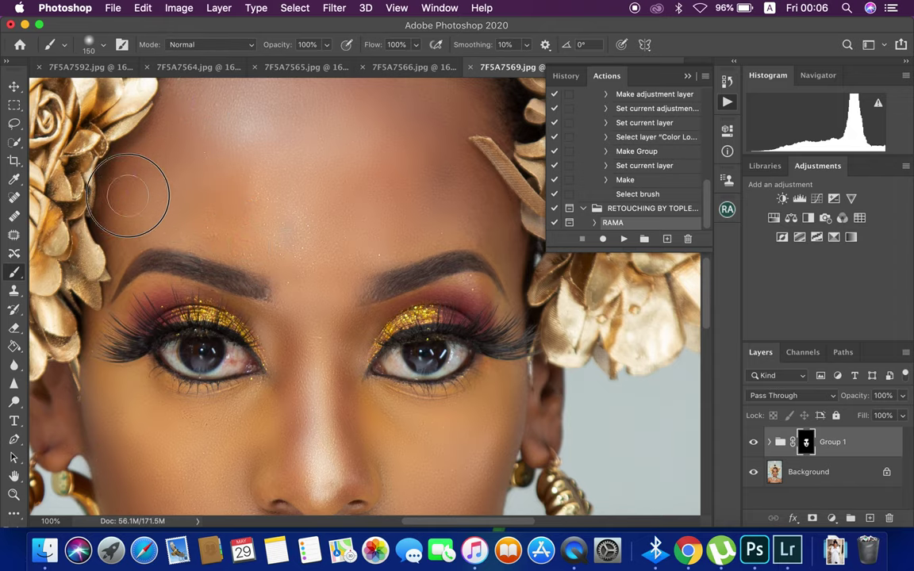
{"action": "key", "text": "bracketleft"}
{"action": "key", "text": "bracketleft"}
{"action": "key", "text": "bracketleft"}
{"action": "scroll", "coordinate": [303, 224], "scroll_direction": "up", "scroll_amount": 2}
{"action": "scroll", "coordinate": [302, 225], "scroll_direction": "right", "scroll_amount": 2}
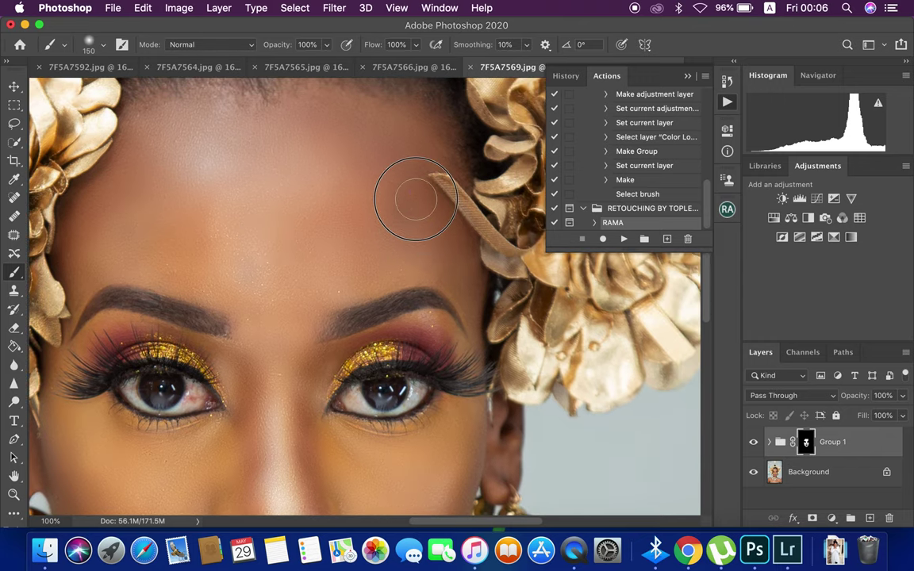
{"action": "key", "text": "bracketright"}
{"action": "key", "text": "bracketright"}
{"action": "key", "text": "bracketright"}
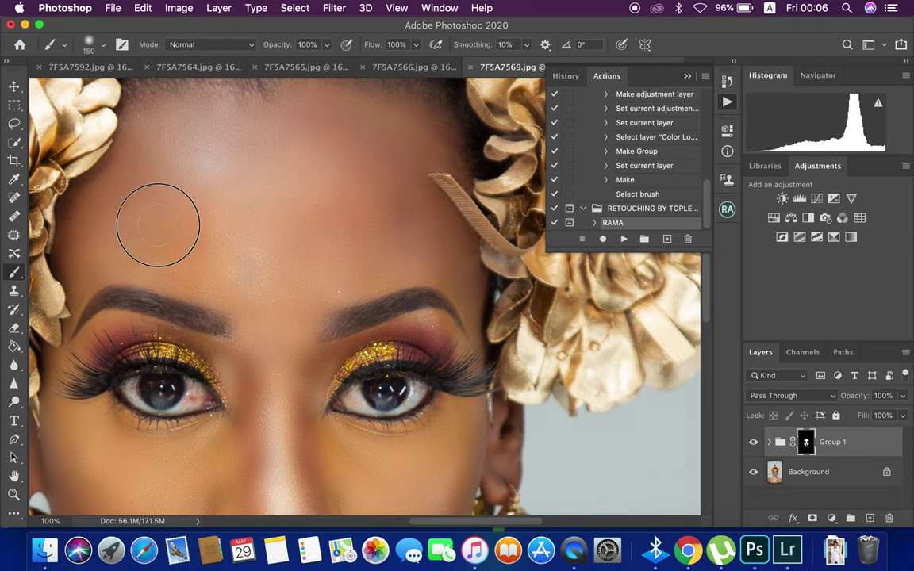
{"action": "scroll", "coordinate": [261, 279], "scroll_direction": "down", "scroll_amount": 3}
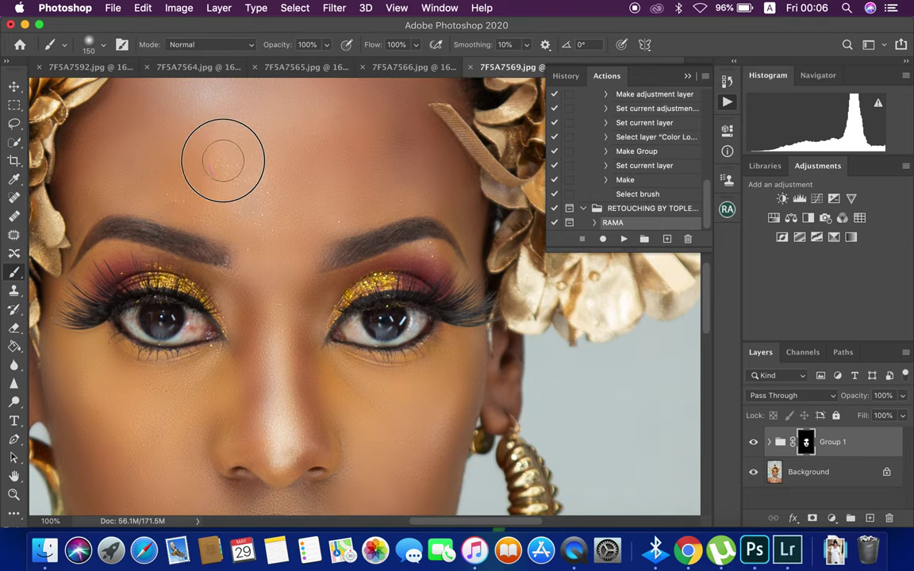
{"action": "key", "text": "bracketright"}
{"action": "key", "text": "bracketright"}
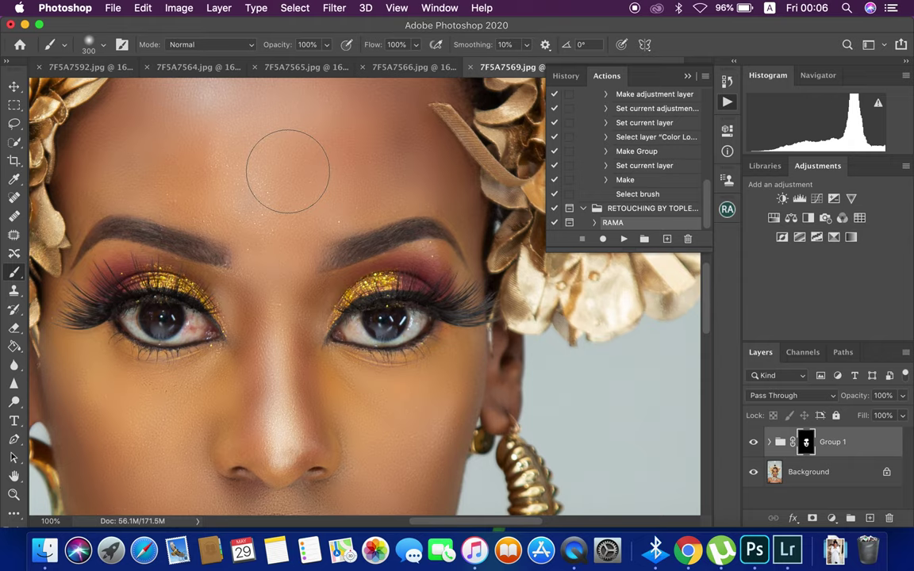
{"action": "left_click_drag", "start_coordinate": [287, 172], "coordinate": [219, 177]}
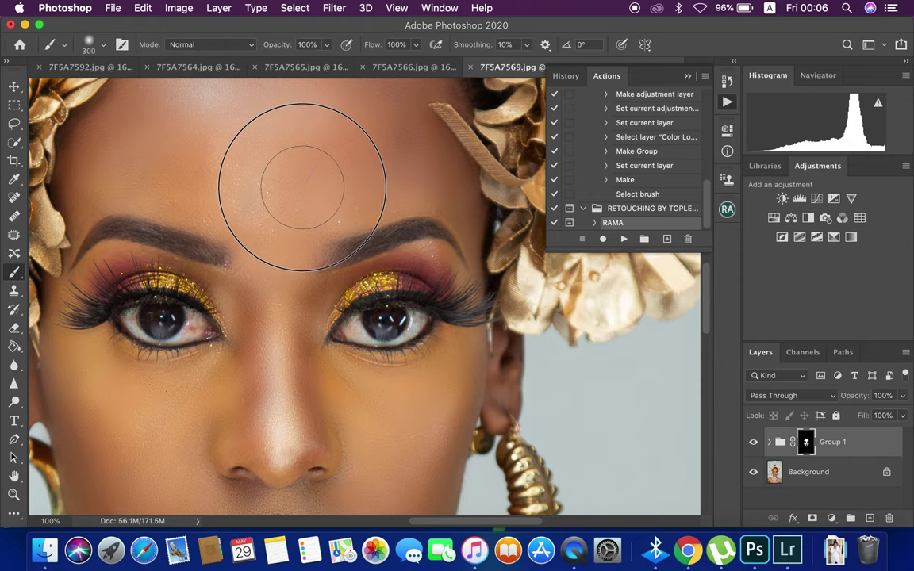
{"action": "scroll", "coordinate": [235, 204], "scroll_direction": "up", "scroll_amount": 3}
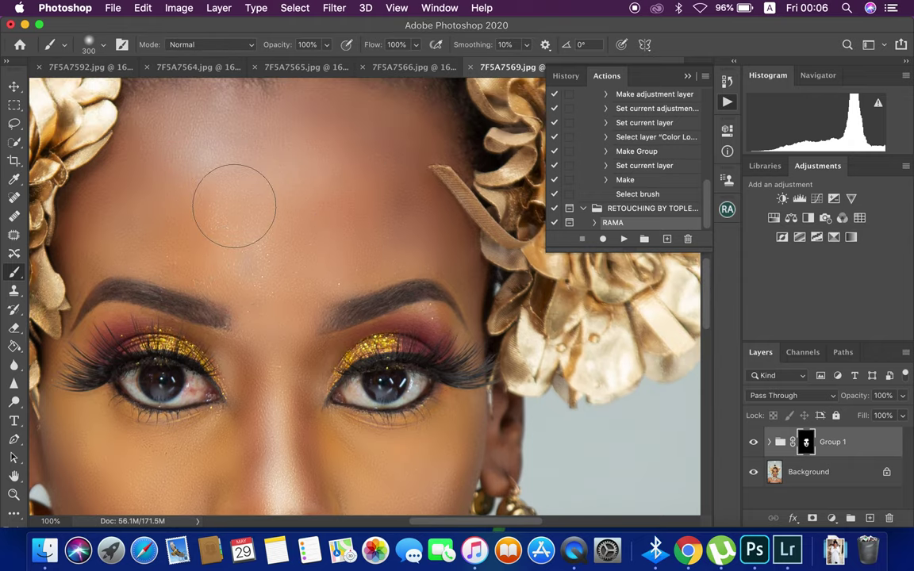
{"action": "scroll", "coordinate": [234, 207], "scroll_direction": "up", "scroll_amount": 3}
{"action": "mouse_move", "coordinate": [336, 178]}
{"action": "left_mouse_down"}
{"action": "mouse_move", "coordinate": [148, 233]}
{"action": "mouse_move", "coordinate": [184, 275]}
{"action": "mouse_move", "coordinate": [303, 240]}
{"action": "mouse_move", "coordinate": [390, 228]}
{"action": "mouse_move", "coordinate": [388, 185]}
{"action": "left_mouse_up"}
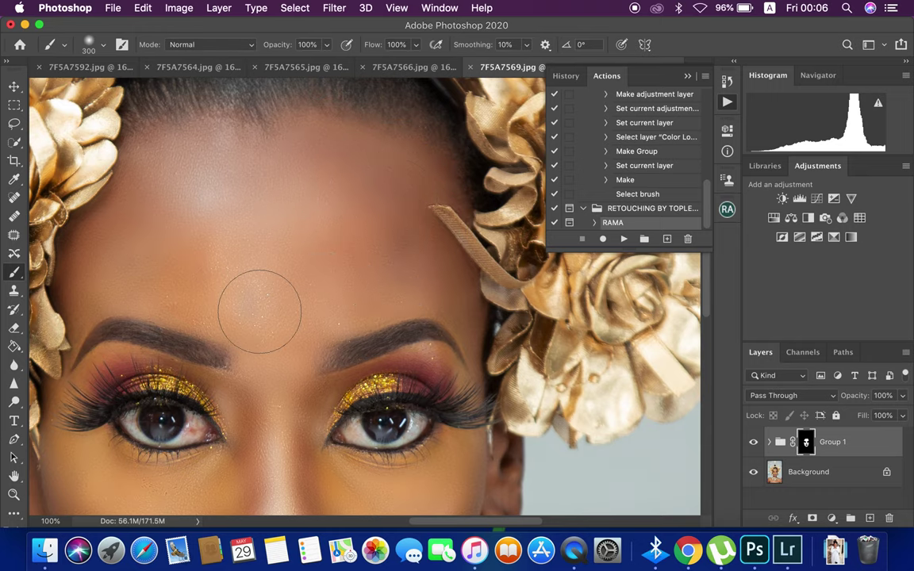
Paint smoothing over the cheek beside the lips, the chin, the neck and its shadow.
{"action": "scroll", "coordinate": [261, 309], "scroll_direction": "down", "scroll_amount": 5}
{"action": "scroll", "coordinate": [261, 311], "scroll_direction": "down", "scroll_amount": 5}
{"action": "scroll", "coordinate": [238, 301], "scroll_direction": "down", "scroll_amount": 3}
{"action": "scroll", "coordinate": [162, 260], "scroll_direction": "down", "scroll_amount": 2}
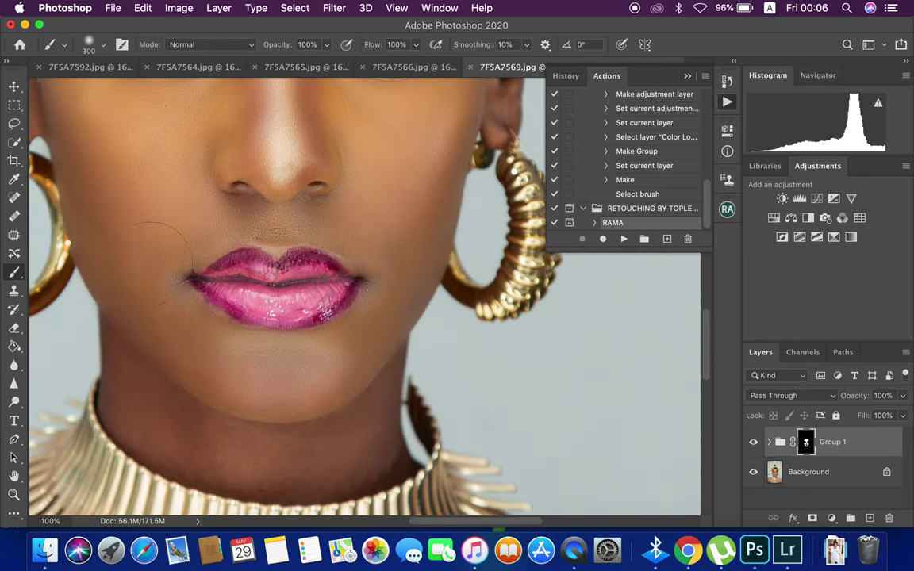
{"action": "mouse_move", "coordinate": [105, 166]}
{"action": "left_mouse_down"}
{"action": "mouse_move", "coordinate": [153, 240]}
{"action": "mouse_move", "coordinate": [142, 273]}
{"action": "left_mouse_up"}
{"action": "mouse_move", "coordinate": [127, 223]}
{"action": "left_mouse_down"}
{"action": "mouse_move", "coordinate": [174, 307]}
{"action": "mouse_move", "coordinate": [259, 363]}
{"action": "mouse_move", "coordinate": [347, 353]}
{"action": "mouse_move", "coordinate": [397, 261]}
{"action": "mouse_move", "coordinate": [432, 140]}
{"action": "left_mouse_up"}
{"action": "scroll", "coordinate": [365, 315], "scroll_direction": "down", "scroll_amount": 1}
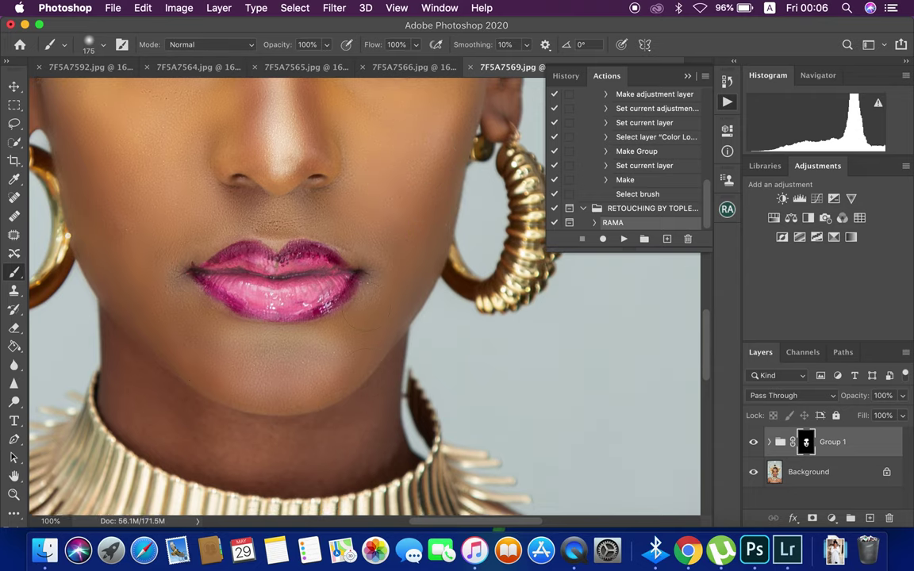
{"action": "scroll", "coordinate": [365, 315], "scroll_direction": "down", "scroll_amount": 5}
{"action": "mouse_move", "coordinate": [370, 266]}
{"action": "left_mouse_down"}
{"action": "mouse_move", "coordinate": [193, 293]}
{"action": "mouse_move", "coordinate": [235, 326]}
{"action": "mouse_move", "coordinate": [357, 312]}
{"action": "mouse_move", "coordinate": [365, 292]}
{"action": "left_mouse_up"}
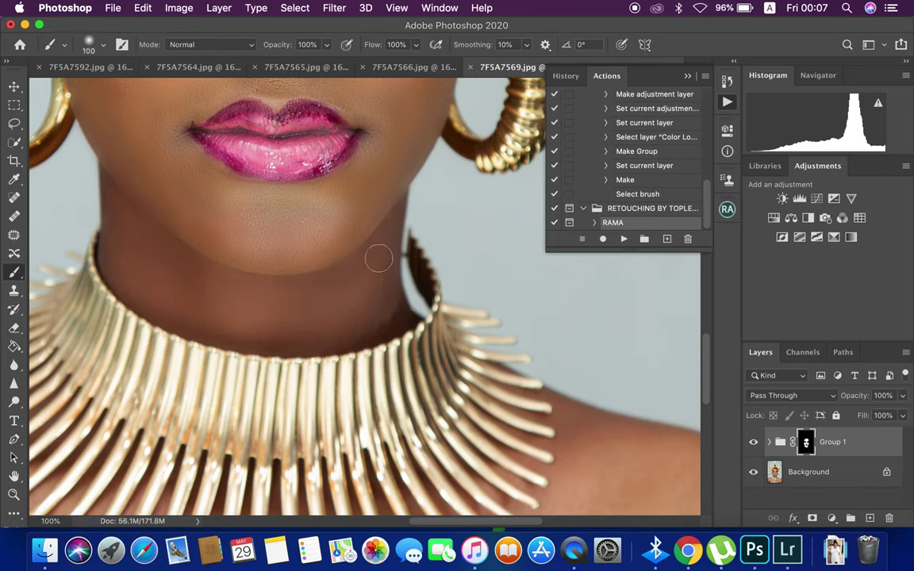
{"action": "mouse_move", "coordinate": [382, 245]}
{"action": "left_mouse_down"}
{"action": "mouse_move", "coordinate": [300, 292]}
{"action": "mouse_move", "coordinate": [163, 265]}
{"action": "mouse_move", "coordinate": [262, 320]}
{"action": "left_mouse_up"}
With a 300 px brush, smooth the skin below the necklace and near the shoulder.
{"action": "scroll", "coordinate": [262, 319], "scroll_direction": "down", "scroll_amount": 5}
{"action": "scroll", "coordinate": [261, 320], "scroll_direction": "down", "scroll_amount": 5}
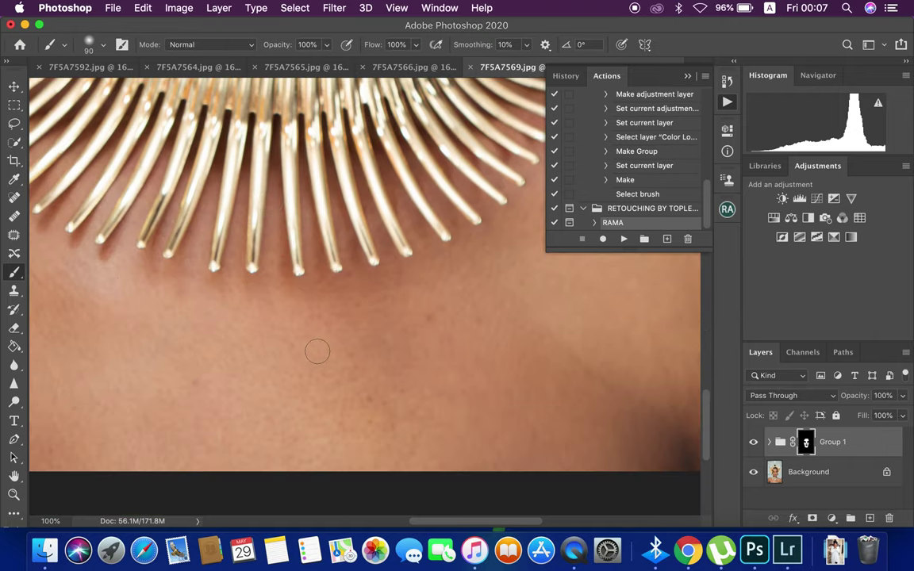
{"action": "key", "text": "bracketright"}
{"action": "mouse_move", "coordinate": [468, 320]}
{"action": "left_mouse_down"}
{"action": "mouse_move", "coordinate": [143, 336]}
{"action": "mouse_move", "coordinate": [112, 326]}
{"action": "mouse_move", "coordinate": [511, 406]}
{"action": "mouse_move", "coordinate": [163, 401]}
{"action": "mouse_move", "coordinate": [275, 428]}
{"action": "mouse_move", "coordinate": [61, 378]}
{"action": "mouse_move", "coordinate": [261, 436]}
{"action": "mouse_move", "coordinate": [489, 337]}
{"action": "mouse_move", "coordinate": [408, 326]}
{"action": "left_mouse_up"}
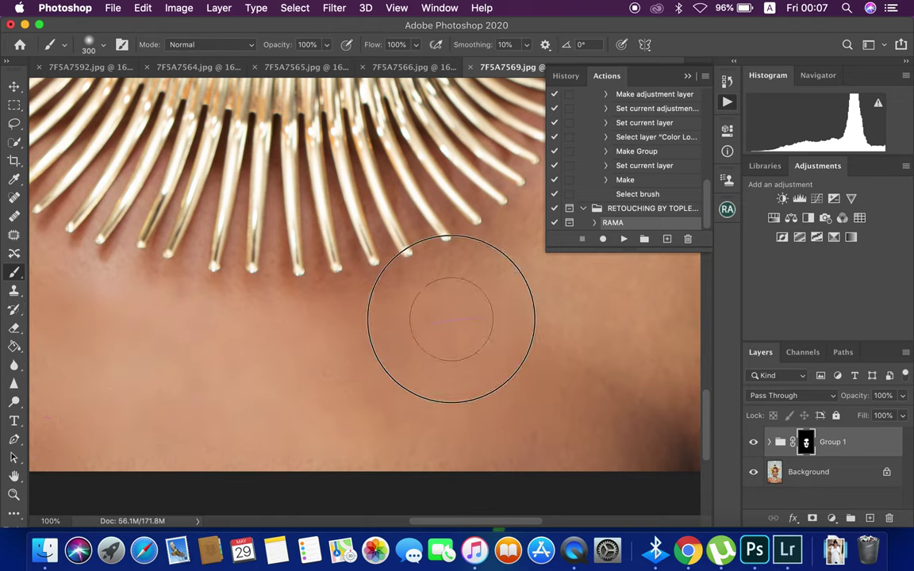
{"action": "left_click_drag", "start_coordinate": [510, 350], "coordinate": [333, 420]}
{"action": "mouse_move", "coordinate": [420, 369]}
{"action": "left_mouse_down"}
{"action": "mouse_move", "coordinate": [469, 265]}
{"action": "mouse_move", "coordinate": [438, 254]}
{"action": "mouse_move", "coordinate": [279, 378]}
{"action": "mouse_move", "coordinate": [554, 387]}
{"action": "mouse_move", "coordinate": [435, 512]}
{"action": "mouse_move", "coordinate": [447, 434]}
{"action": "mouse_move", "coordinate": [430, 315]}
{"action": "left_mouse_up"}
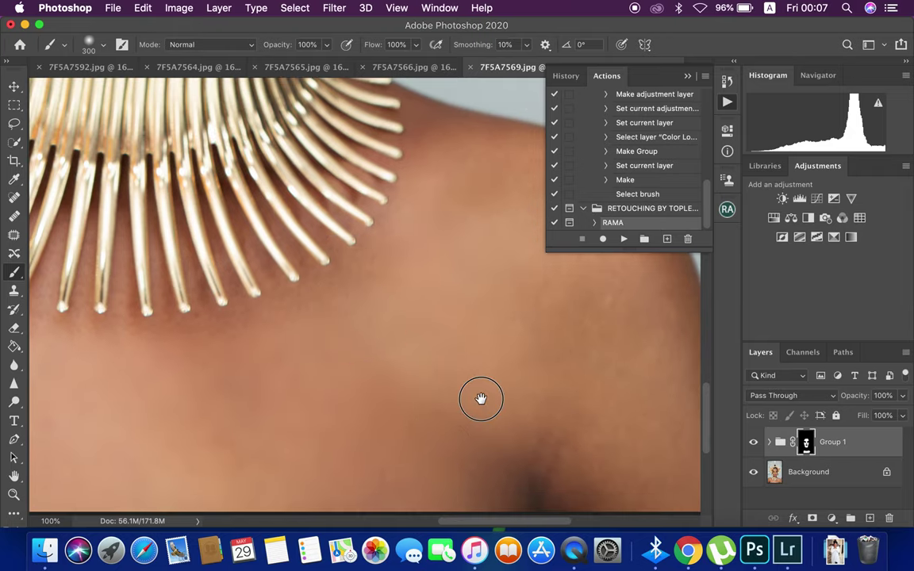
Pan along the shoulder, paint its skin into the mask, and zoom out to neck and shoulders.
{"action": "left_click_drag", "start_coordinate": [479, 395], "coordinate": [464, 236]}
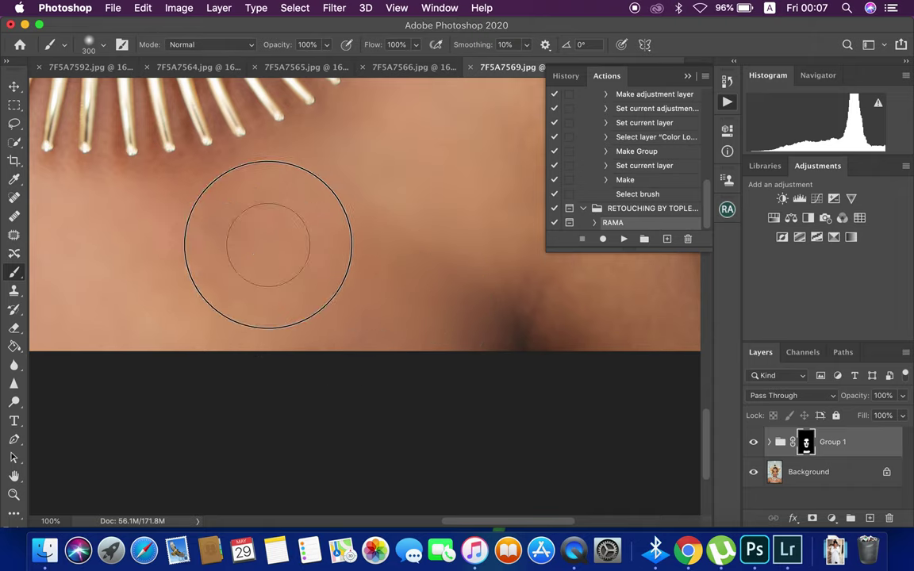
{"action": "mouse_move", "coordinate": [308, 295]}
{"action": "left_mouse_down"}
{"action": "mouse_move", "coordinate": [226, 308]}
{"action": "mouse_move", "coordinate": [269, 291]}
{"action": "left_mouse_up"}
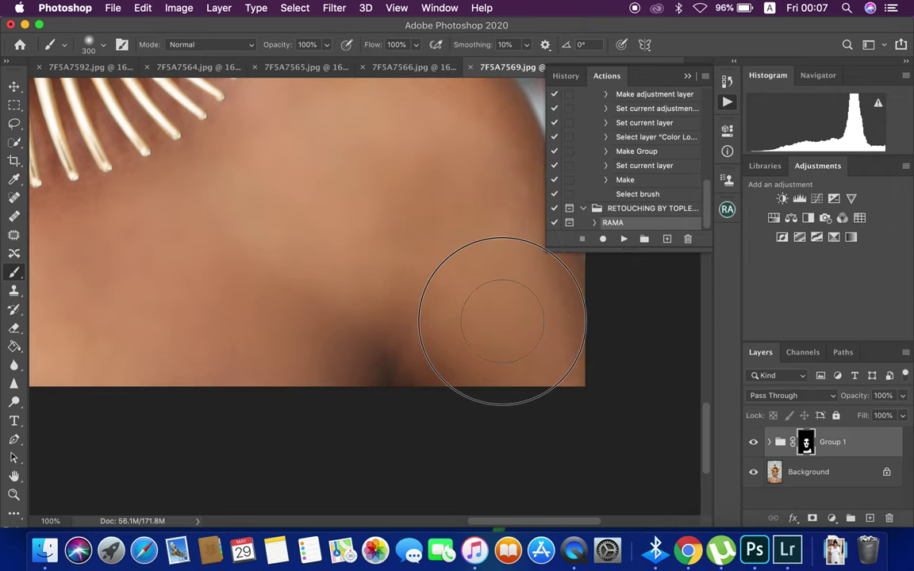
{"action": "left_click_drag", "start_coordinate": [449, 297], "coordinate": [410, 308]}
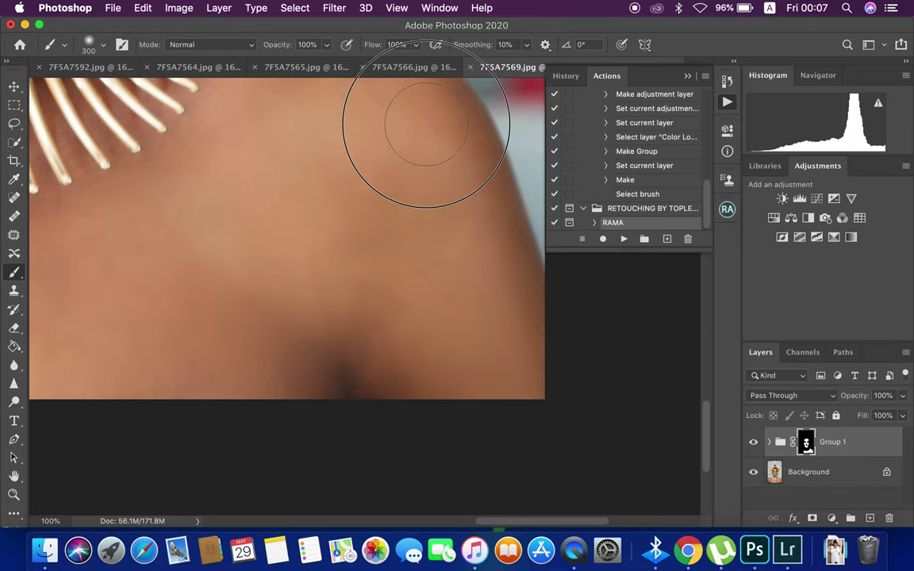
{"action": "left_click_drag", "start_coordinate": [417, 288], "coordinate": [468, 383]}
{"action": "left_click_drag", "start_coordinate": [428, 185], "coordinate": [524, 394]}
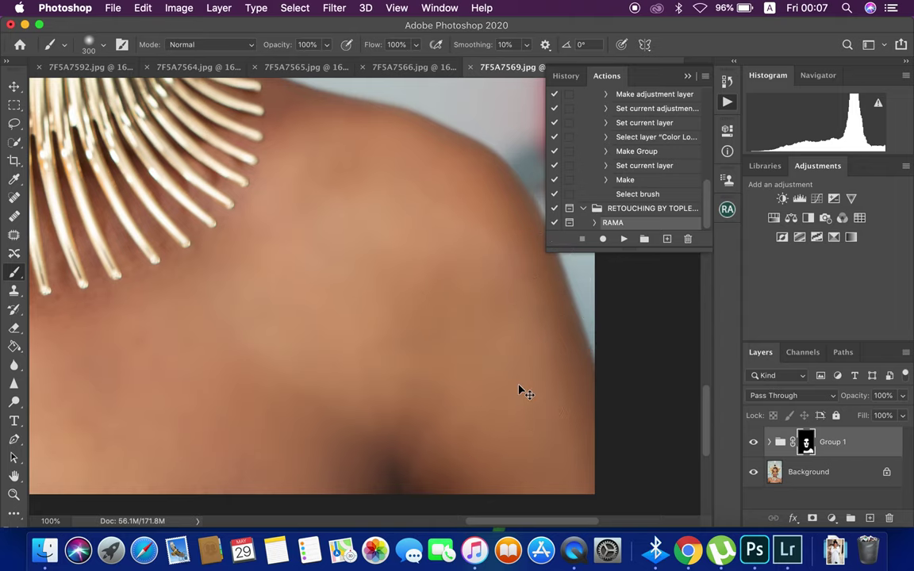
{"action": "key", "text": "super+minus"}
{"action": "key", "text": "super+minus"}
{"action": "key", "text": "super+minus"}
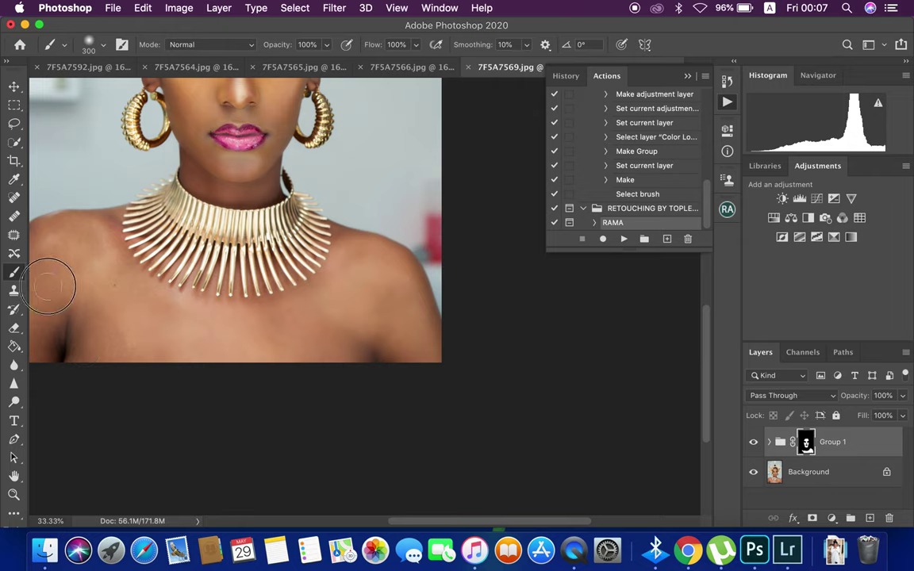
{"action": "left_click", "coordinate": [105, 367]}
Show the mask as a red overlay and paint two passes across the chest between the shoulders.
{"action": "scroll", "coordinate": [149, 285], "scroll_direction": "left", "scroll_amount": 5}
{"action": "scroll", "coordinate": [149, 285], "scroll_direction": "up", "scroll_amount": 2}
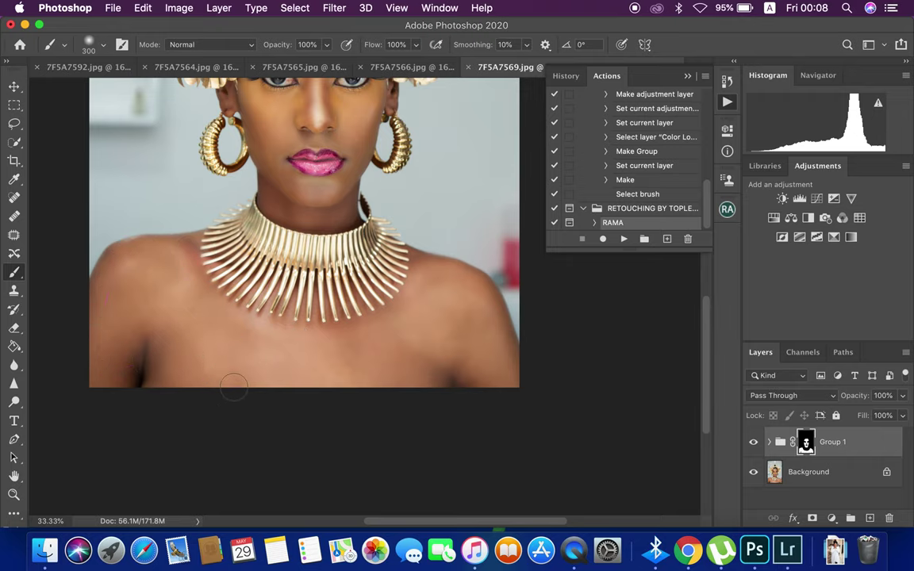
{"action": "key", "text": "super+plus"}
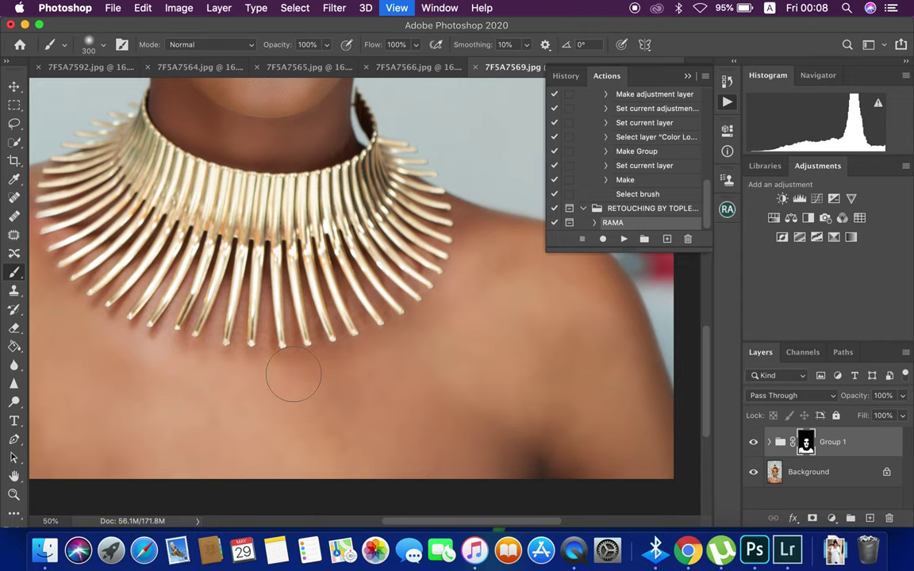
{"action": "key", "text": "super+plus"}
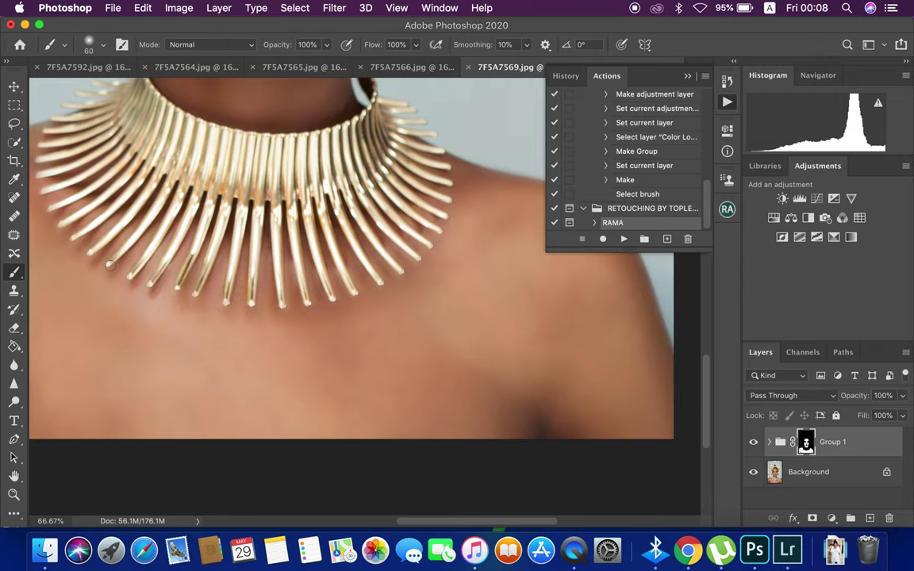
{"action": "key", "text": "super+minus"}
{"action": "key", "text": "super+minus"}
{"action": "key", "text": "super+minus"}
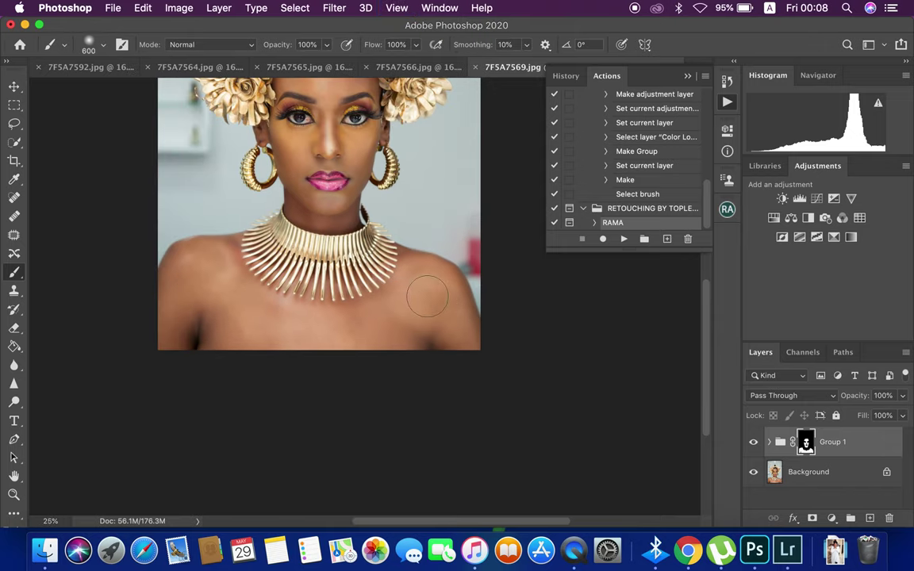
{"action": "key", "text": "backslash"}
{"action": "mouse_move", "coordinate": [418, 304]}
{"action": "left_mouse_down"}
{"action": "mouse_move", "coordinate": [227, 304]}
{"action": "mouse_move", "coordinate": [204, 265]}
{"action": "mouse_move", "coordinate": [229, 310]}
{"action": "mouse_move", "coordinate": [353, 322]}
{"action": "mouse_move", "coordinate": [419, 293]}
{"action": "mouse_move", "coordinate": [465, 332]}
{"action": "mouse_move", "coordinate": [471, 356]}
{"action": "left_mouse_up"}
{"action": "mouse_move", "coordinate": [443, 316]}
{"action": "left_mouse_down"}
{"action": "mouse_move", "coordinate": [350, 333]}
{"action": "mouse_move", "coordinate": [240, 306]}
{"action": "mouse_move", "coordinate": [245, 322]}
{"action": "mouse_move", "coordinate": [229, 333]}
{"action": "mouse_move", "coordinate": [237, 326]}
{"action": "mouse_move", "coordinate": [231, 291]}
{"action": "left_mouse_up"}
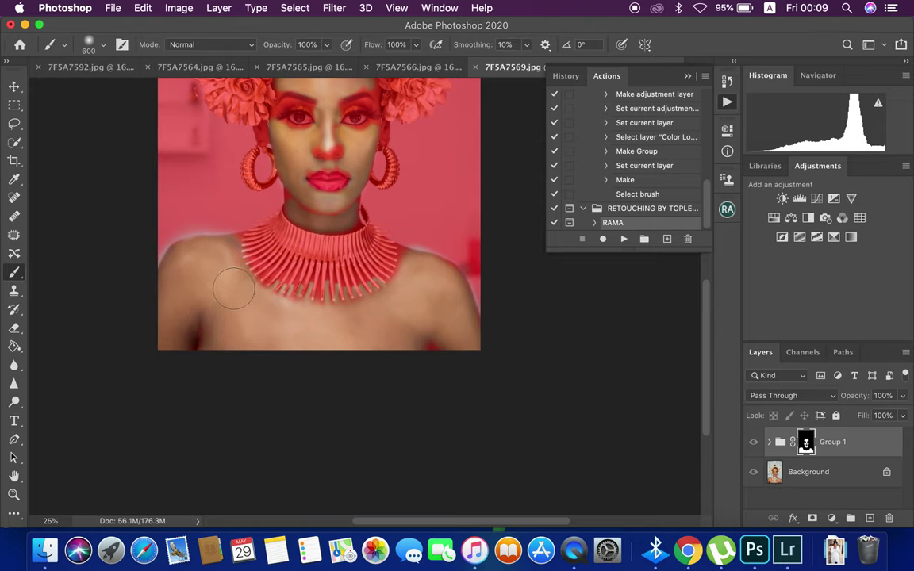
Touch up the Group 1 mask over the necklace tips and face, toggling the red overlay.
{"action": "mouse_move", "coordinate": [331, 307]}
{"action": "left_mouse_down"}
{"action": "mouse_move", "coordinate": [318, 285]}
{"action": "mouse_move", "coordinate": [371, 300]}
{"action": "mouse_move", "coordinate": [393, 279]}
{"action": "left_mouse_up"}
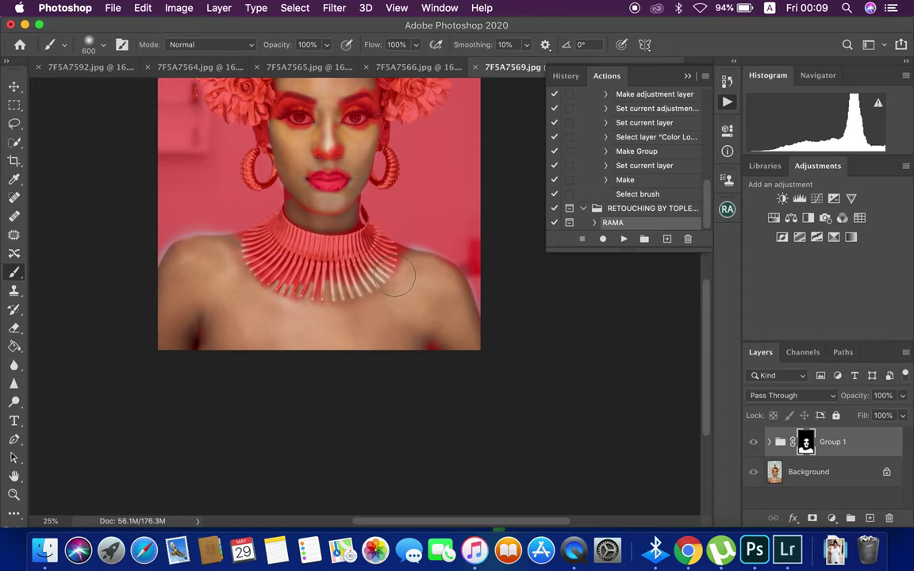
{"action": "key", "text": "backslash"}
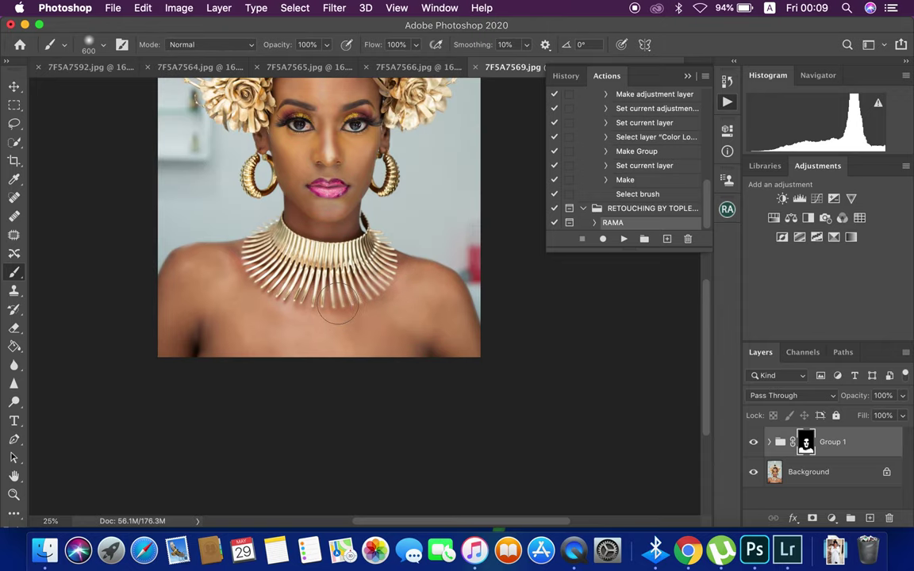
{"action": "scroll", "coordinate": [341, 305], "scroll_direction": "up", "scroll_amount": 5}
{"action": "key", "text": "backslash"}
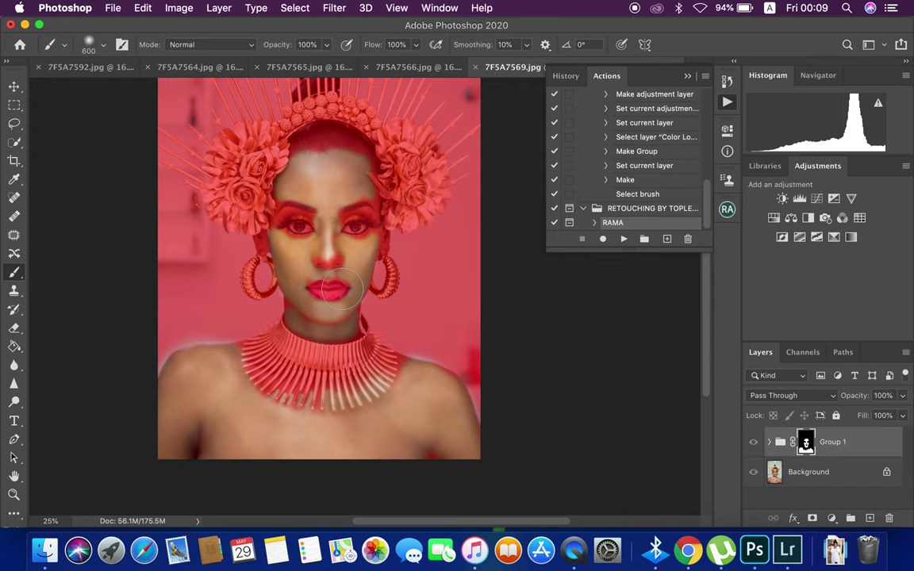
{"action": "key", "text": "super+plus"}
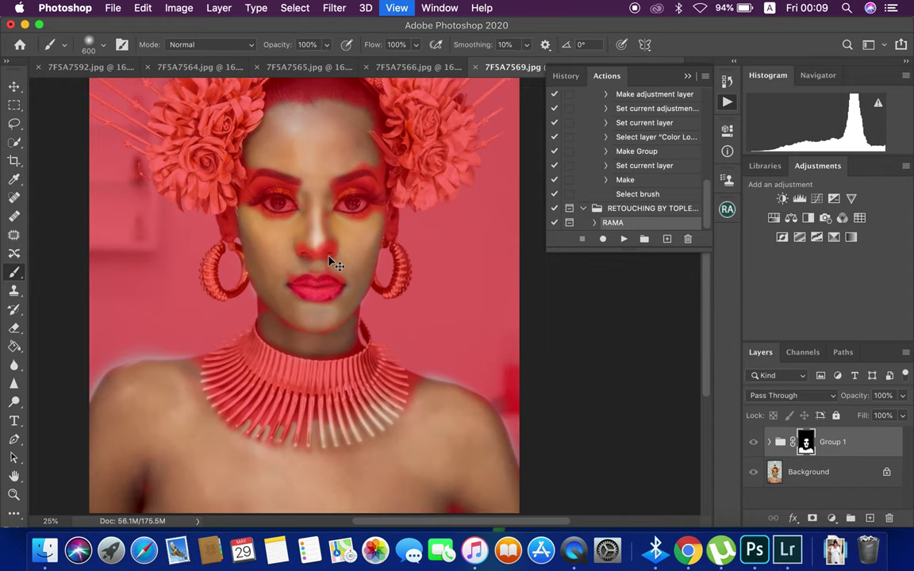
{"action": "key", "text": "super+plus"}
{"action": "scroll", "coordinate": [281, 197], "scroll_direction": "up", "scroll_amount": 2}
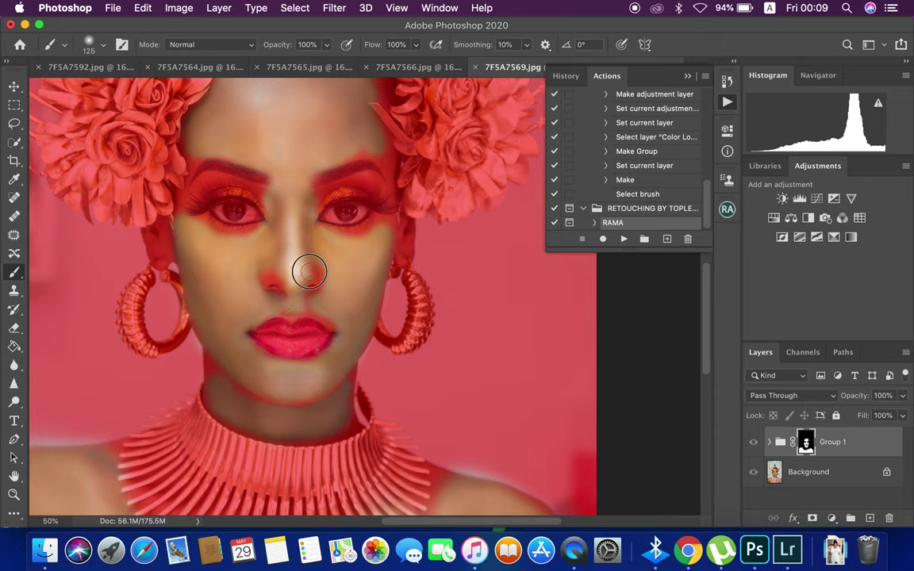
{"action": "scroll", "coordinate": [276, 203], "scroll_direction": "up", "scroll_amount": 3}
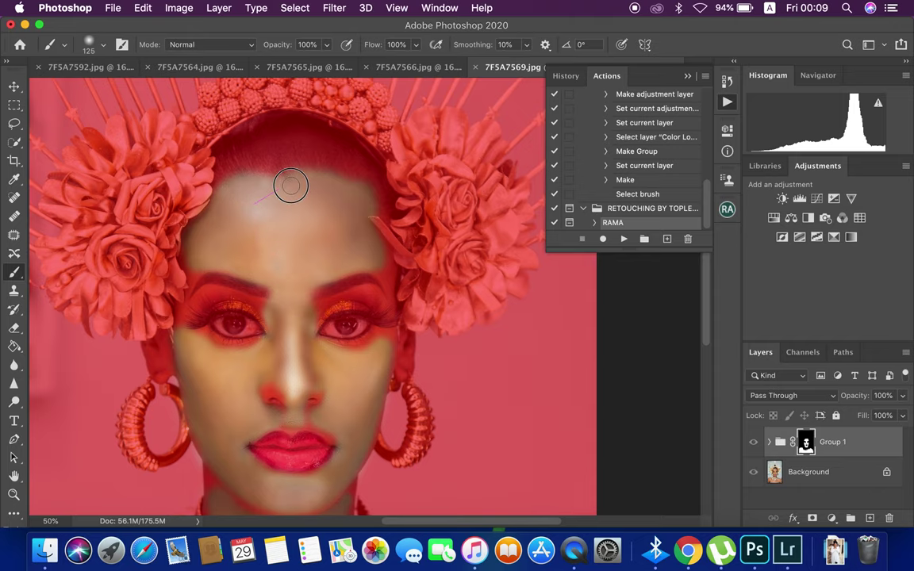
{"action": "key", "text": "backslash"}
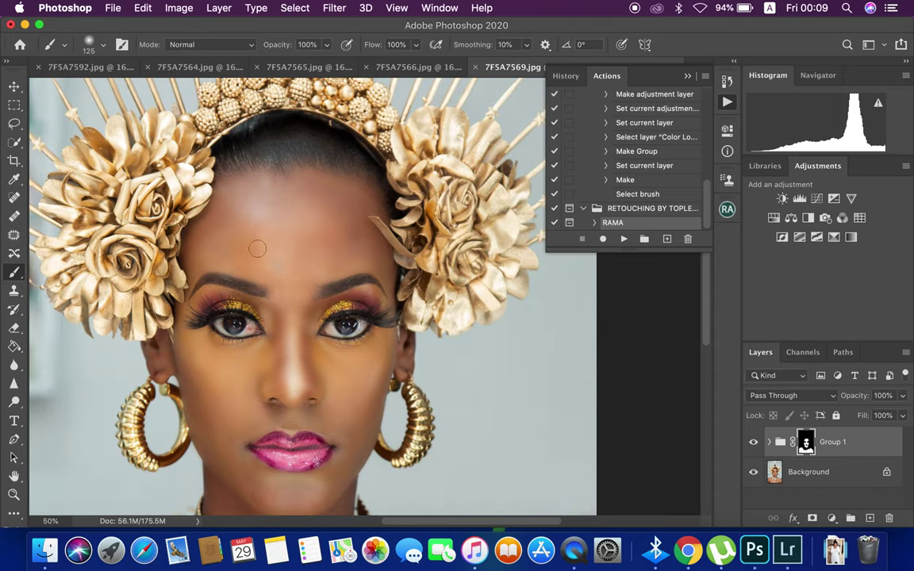
{"action": "key", "text": "super+minus"}
{"action": "key", "text": "super+minus"}
{"action": "key", "text": "super+minus"}
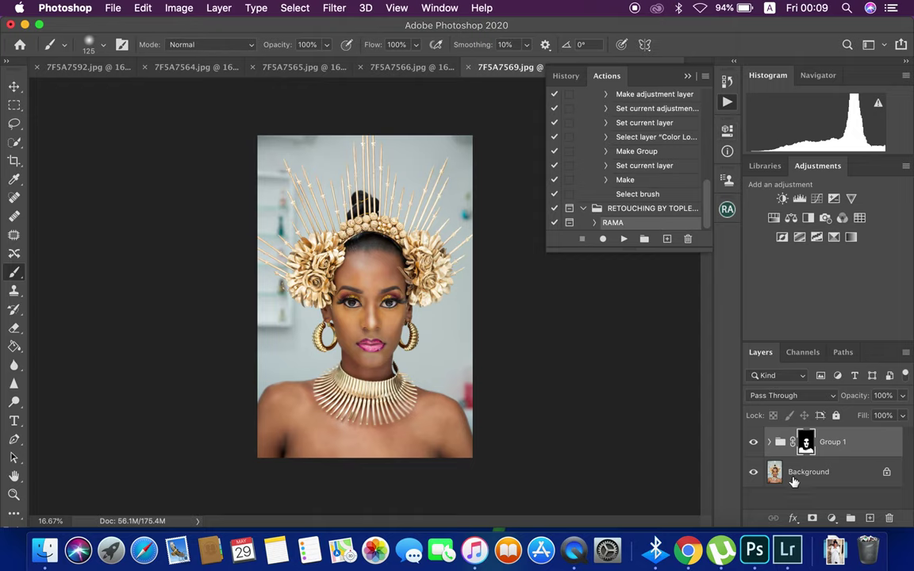
Toggle Group 1 on and off to compare the correction, then show the Beauty Retouch v3.2 panel.
{"action": "left_click", "coordinate": [755, 442]}
{"action": "left_click", "coordinate": [754, 442]}
{"action": "left_click", "coordinate": [754, 442]}
{"action": "left_click", "coordinate": [754, 442]}
{"action": "key", "text": "super+equal"}
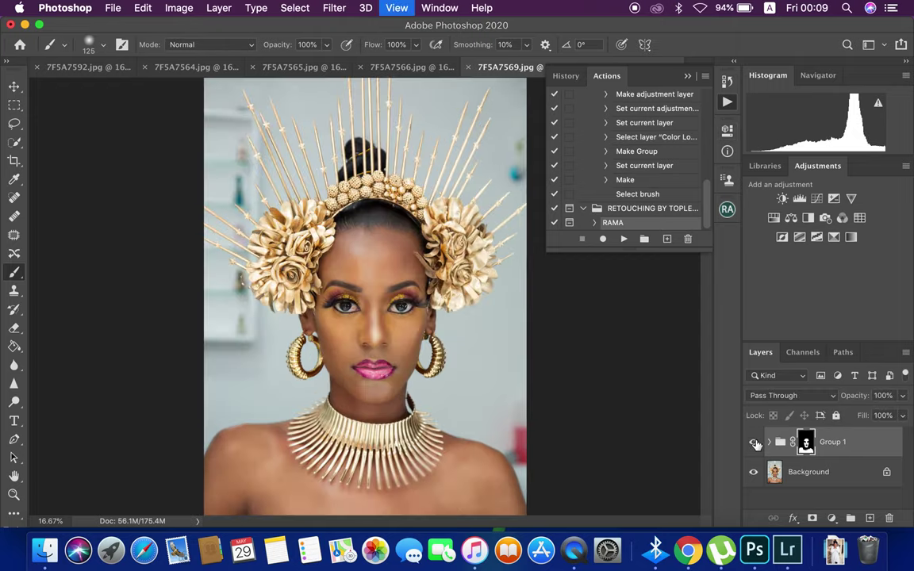
{"action": "key", "text": "super+equal"}
{"action": "key", "text": "super+equal"}
{"action": "left_click", "coordinate": [755, 444]}
{"action": "left_click", "coordinate": [754, 443]}
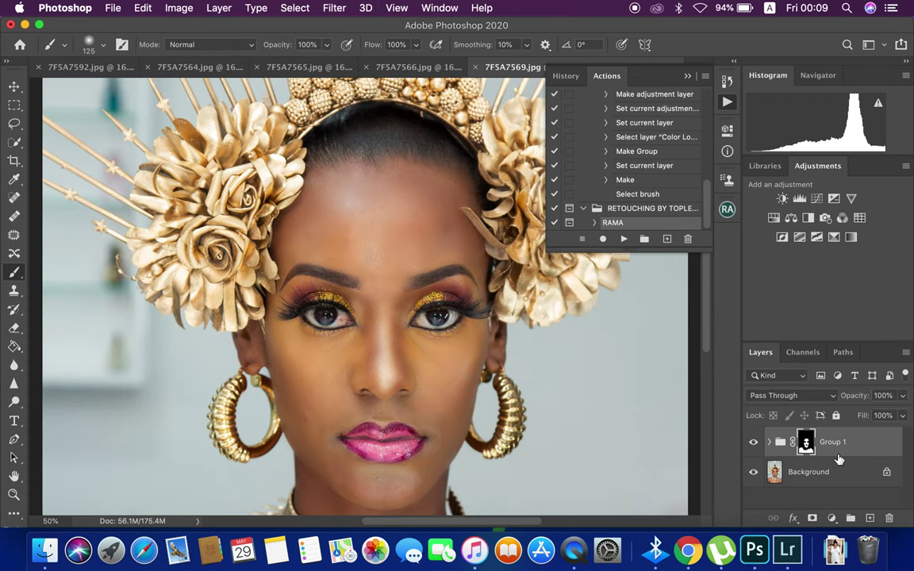
{"action": "left_click", "coordinate": [727, 210]}
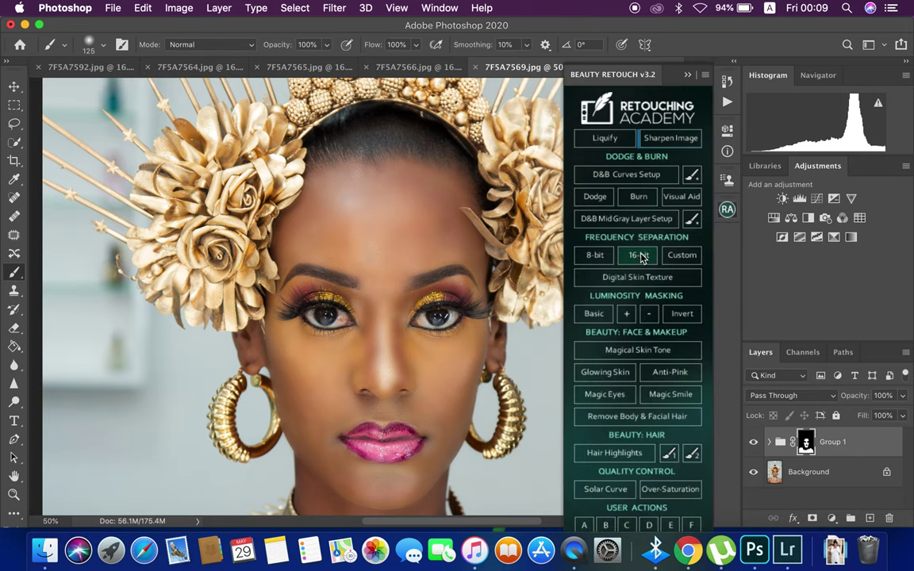
Create a 16-bit frequency separation at 6.4 px blur, then select the Low Frequency layer and Mixer Brush.
{"action": "left_click", "coordinate": [641, 256]}
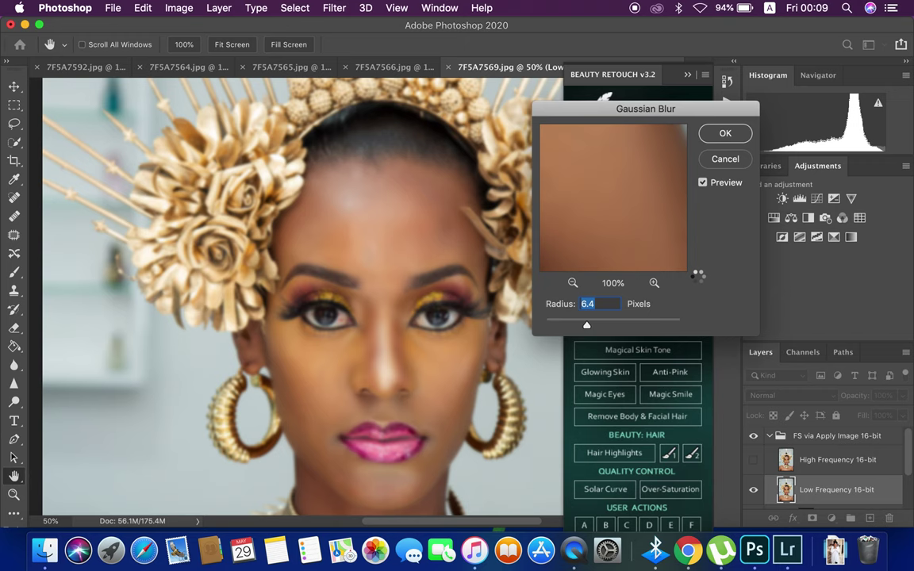
{"action": "key", "text": "Return"}
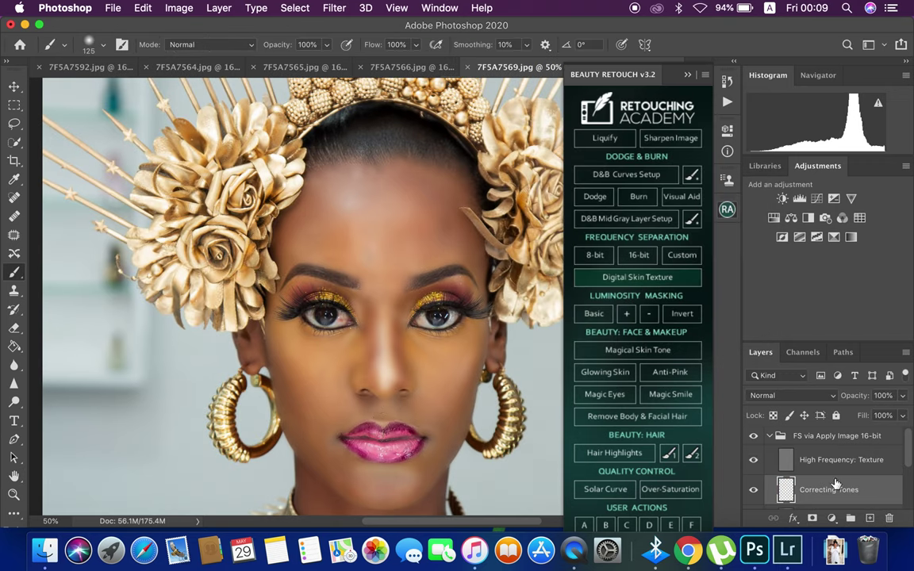
{"action": "scroll", "coordinate": [834, 483], "scroll_direction": "down", "scroll_amount": 2}
{"action": "left_click", "coordinate": [827, 450]}
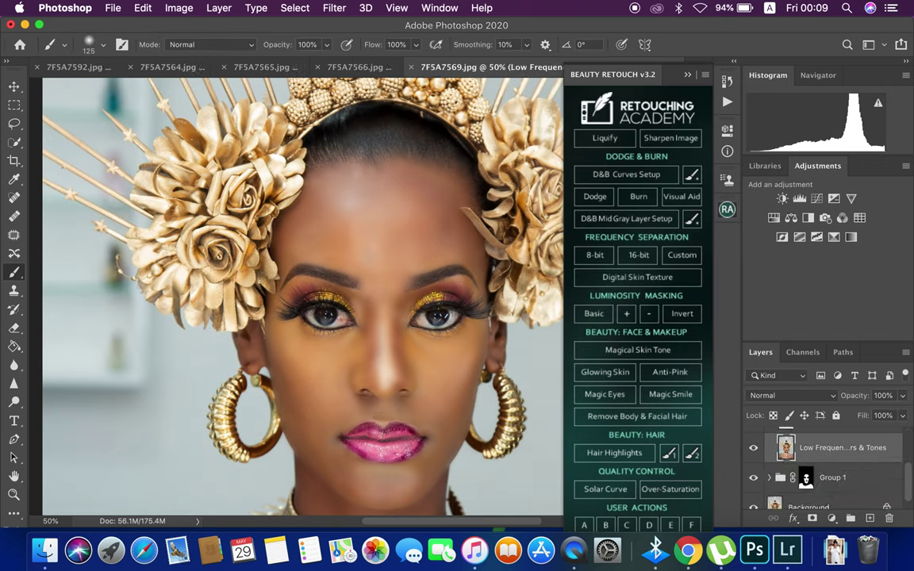
{"action": "right_click", "coordinate": [18, 279]}
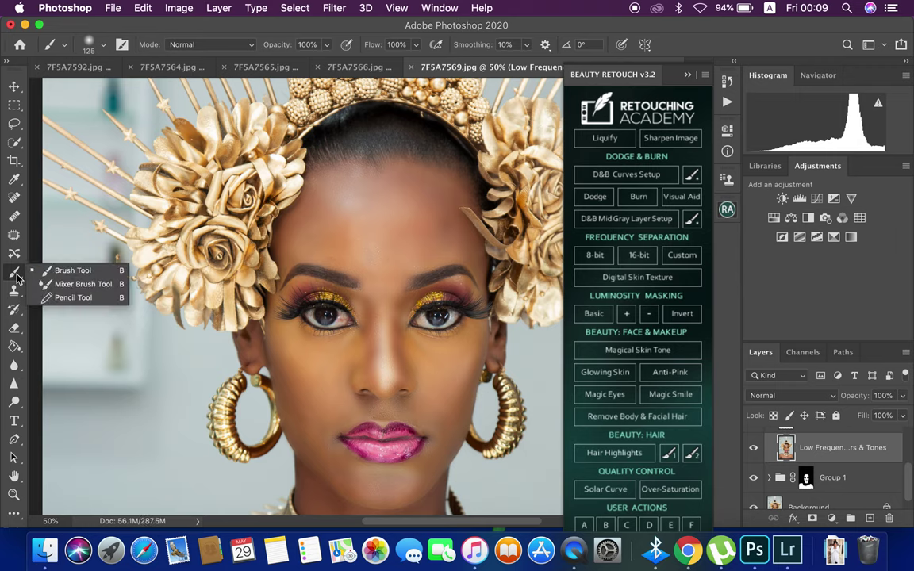
{"action": "left_click", "coordinate": [61, 287]}
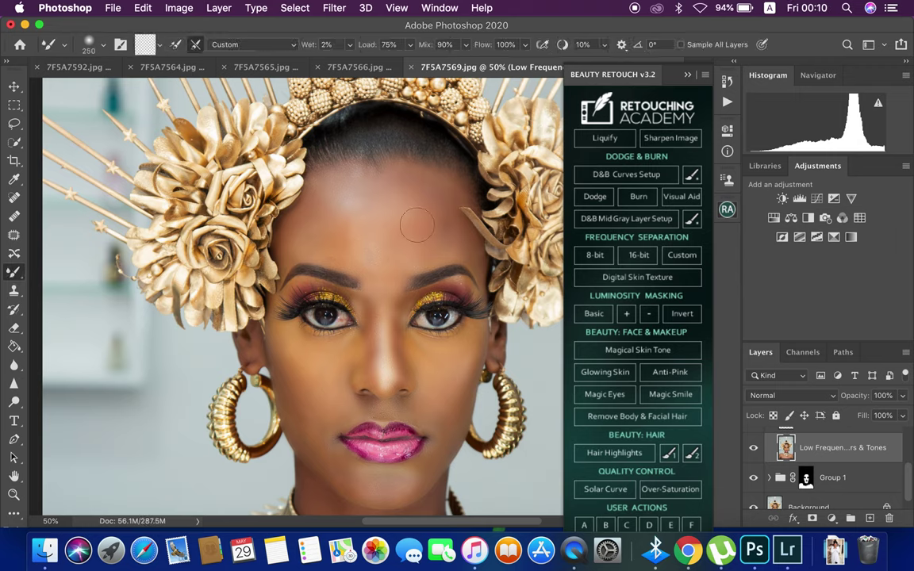
Blend the forehead, nose-bridge and under-eye cheek skin tones with the Mixer Brush.
{"action": "key", "text": "super+plus"}
{"action": "key", "text": "super+plus"}
{"action": "key", "text": "super+plus"}
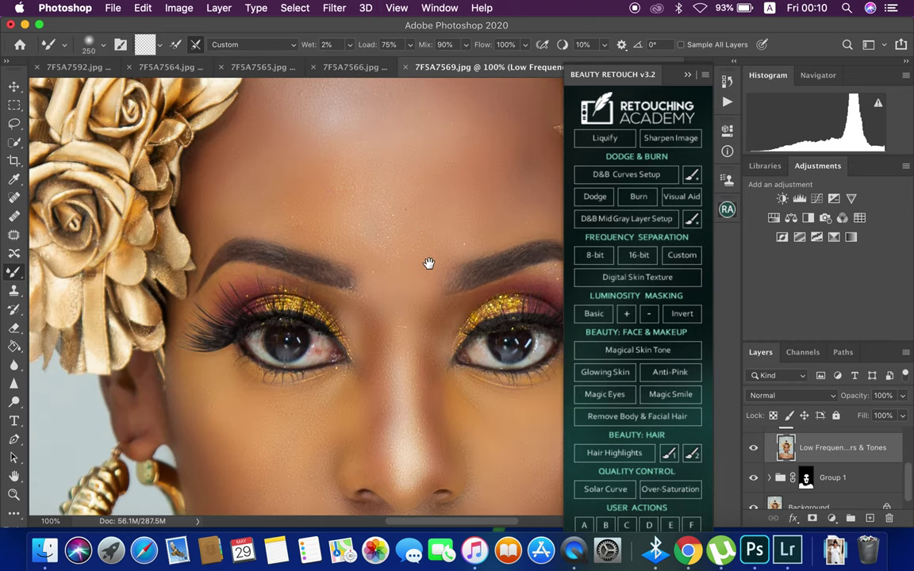
{"action": "scroll", "coordinate": [428, 265], "scroll_direction": "up", "scroll_amount": 5}
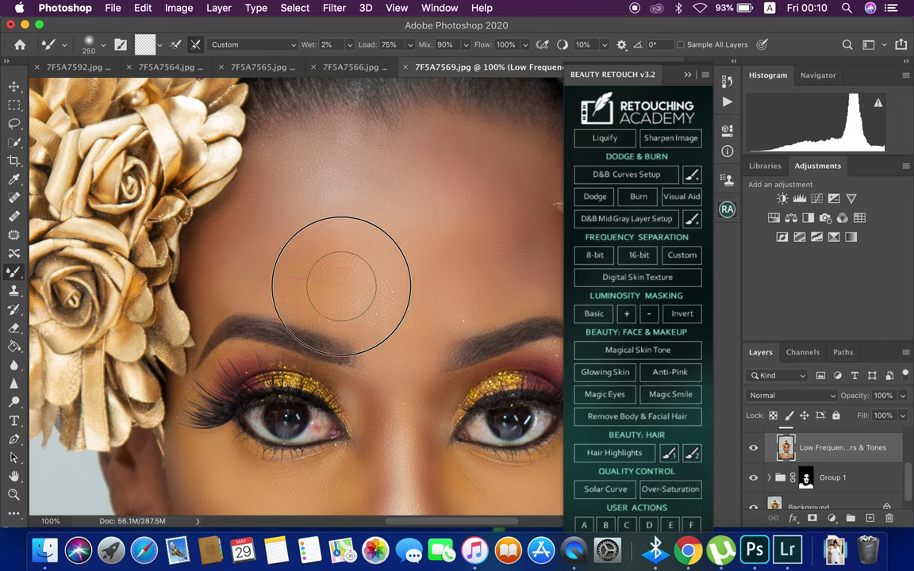
{"action": "left_click", "coordinate": [305, 207]}
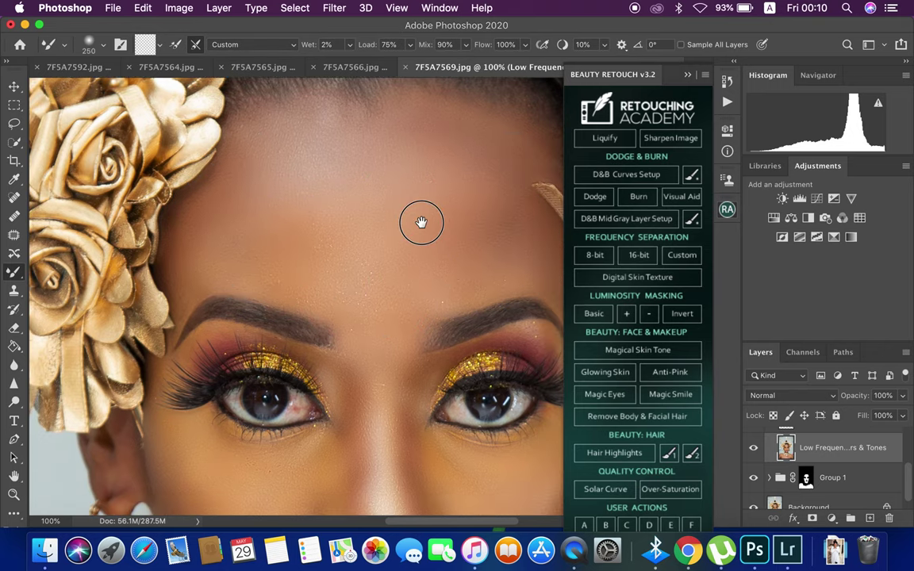
{"action": "scroll", "coordinate": [428, 235], "scroll_direction": "down", "scroll_amount": 3}
{"action": "scroll", "coordinate": [428, 235], "scroll_direction": "right", "scroll_amount": 2}
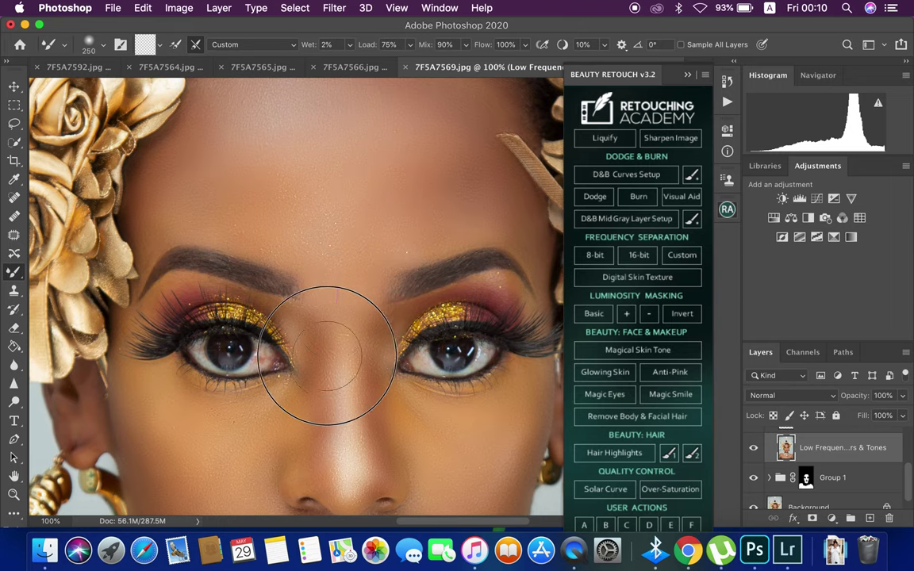
{"action": "scroll", "coordinate": [342, 315], "scroll_direction": "down", "scroll_amount": 2}
{"action": "scroll", "coordinate": [315, 326], "scroll_direction": "down", "scroll_amount": 4}
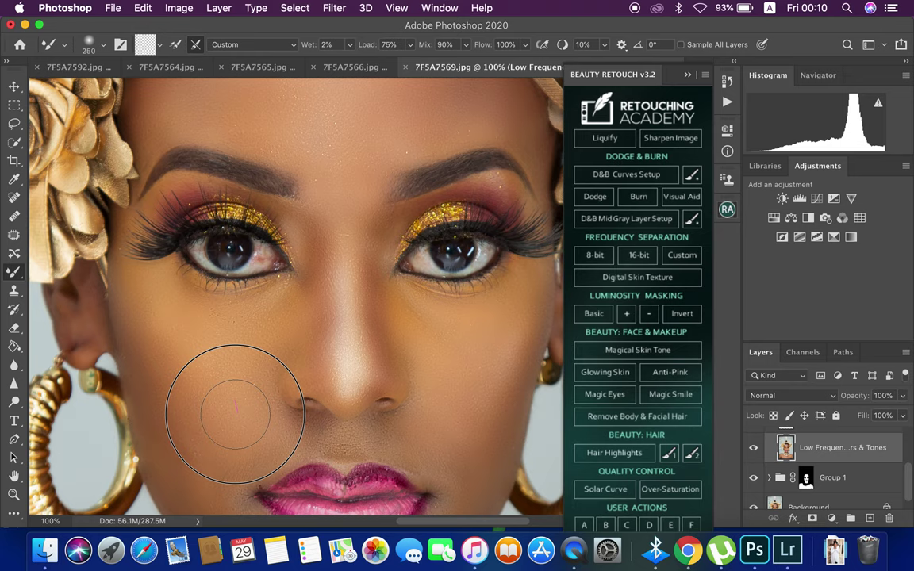
{"action": "scroll", "coordinate": [207, 428], "scroll_direction": "down", "scroll_amount": 3}
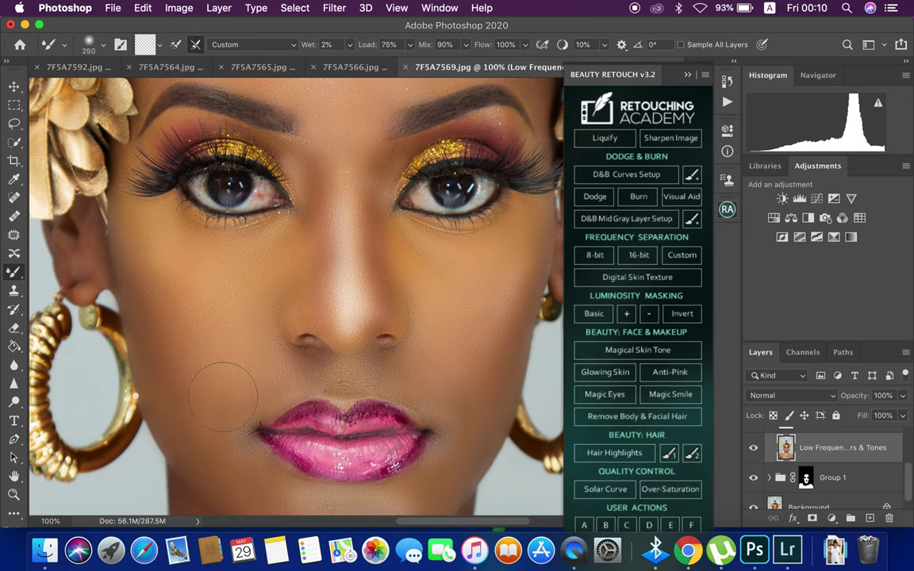
{"action": "scroll", "coordinate": [211, 381], "scroll_direction": "down", "scroll_amount": 2}
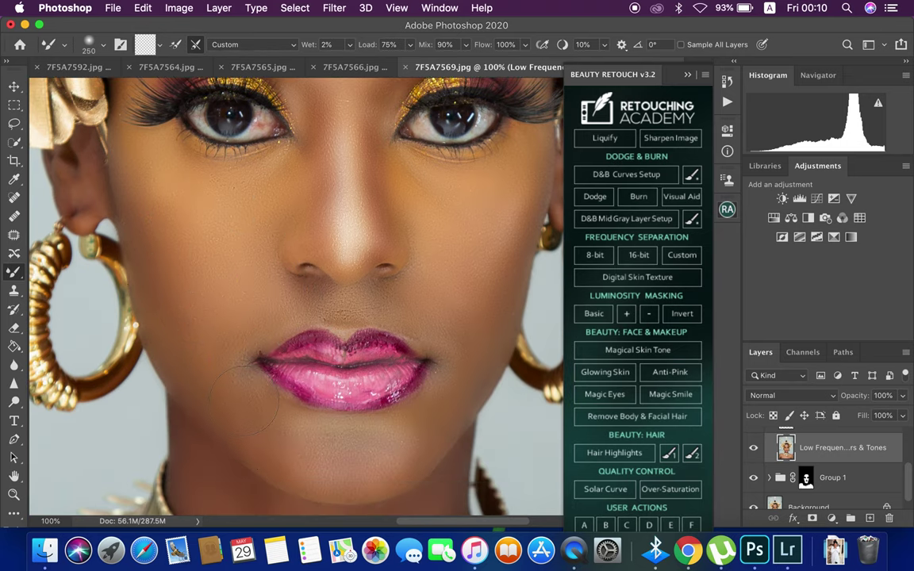
{"action": "key", "text": "bracketleft"}
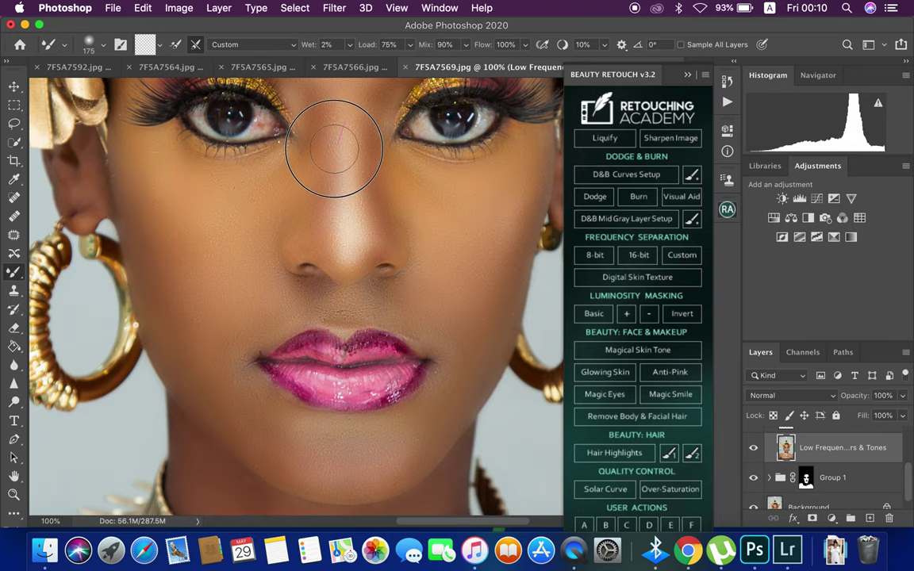
{"action": "mouse_move", "coordinate": [341, 247]}
{"action": "left_mouse_down"}
{"action": "mouse_move", "coordinate": [520, 153]}
{"action": "mouse_move", "coordinate": [453, 332]}
{"action": "mouse_move", "coordinate": [485, 310]}
{"action": "left_mouse_up"}
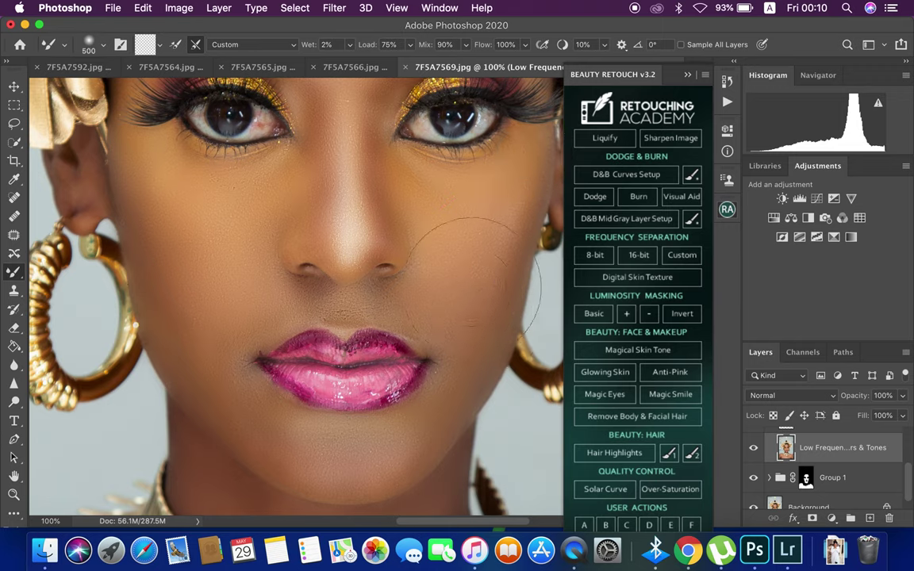
{"action": "mouse_move", "coordinate": [471, 282]}
{"action": "left_mouse_down"}
{"action": "mouse_move", "coordinate": [459, 218]}
{"action": "mouse_move", "coordinate": [418, 224]}
{"action": "mouse_move", "coordinate": [428, 179]}
{"action": "mouse_move", "coordinate": [510, 197]}
{"action": "mouse_move", "coordinate": [432, 292]}
{"action": "mouse_move", "coordinate": [473, 292]}
{"action": "mouse_move", "coordinate": [273, 321]}
{"action": "mouse_move", "coordinate": [228, 296]}
{"action": "mouse_move", "coordinate": [204, 258]}
{"action": "mouse_move", "coordinate": [187, 194]}
{"action": "mouse_move", "coordinate": [149, 187]}
{"action": "mouse_move", "coordinate": [204, 286]}
{"action": "mouse_move", "coordinate": [204, 336]}
{"action": "left_mouse_up"}
Shrink the brush to 175 px and even out the chin, jaw and neck tones.
{"action": "scroll", "coordinate": [214, 301], "scroll_direction": "down", "scroll_amount": 5}
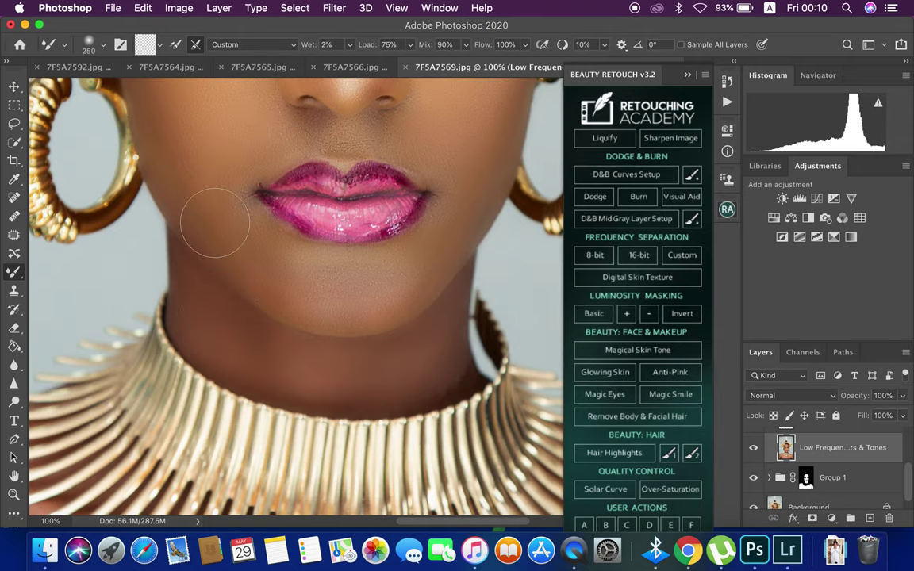
{"action": "mouse_move", "coordinate": [235, 234]}
{"action": "left_mouse_down"}
{"action": "mouse_move", "coordinate": [306, 265]}
{"action": "mouse_move", "coordinate": [306, 281]}
{"action": "mouse_move", "coordinate": [295, 274]}
{"action": "mouse_move", "coordinate": [339, 276]}
{"action": "mouse_move", "coordinate": [438, 245]}
{"action": "mouse_move", "coordinate": [449, 164]}
{"action": "mouse_move", "coordinate": [421, 276]}
{"action": "mouse_move", "coordinate": [336, 295]}
{"action": "mouse_move", "coordinate": [245, 260]}
{"action": "mouse_move", "coordinate": [198, 153]}
{"action": "mouse_move", "coordinate": [237, 219]}
{"action": "mouse_move", "coordinate": [229, 200]}
{"action": "mouse_move", "coordinate": [260, 145]}
{"action": "left_mouse_up"}
{"action": "key", "text": "bracketleft"}
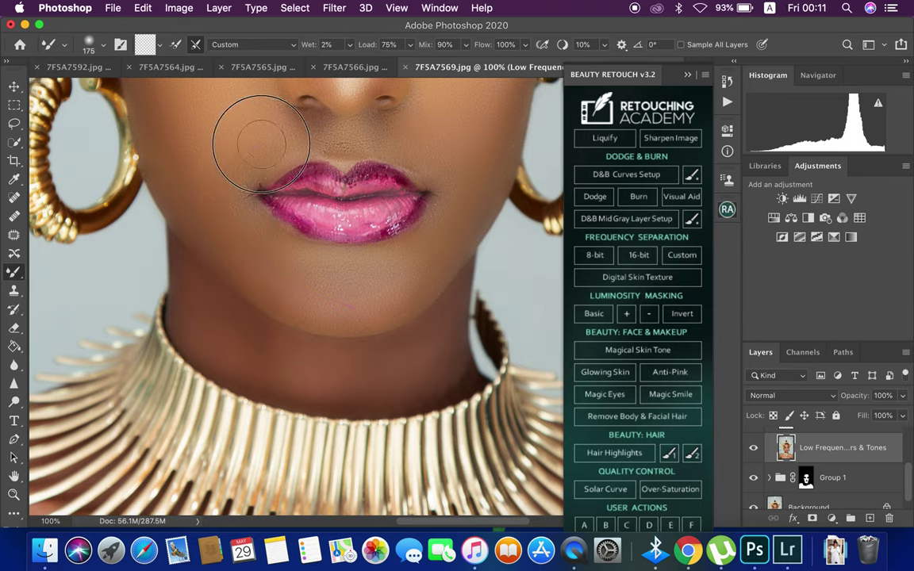
{"action": "mouse_move", "coordinate": [204, 316]}
{"action": "left_mouse_down"}
{"action": "mouse_move", "coordinate": [296, 336]}
{"action": "mouse_move", "coordinate": [285, 357]}
{"action": "mouse_move", "coordinate": [193, 297]}
{"action": "mouse_move", "coordinate": [195, 275]}
{"action": "mouse_move", "coordinate": [268, 352]}
{"action": "mouse_move", "coordinate": [434, 347]}
{"action": "mouse_move", "coordinate": [343, 392]}
{"action": "mouse_move", "coordinate": [350, 351]}
{"action": "mouse_move", "coordinate": [326, 370]}
{"action": "mouse_move", "coordinate": [235, 336]}
{"action": "mouse_move", "coordinate": [204, 310]}
{"action": "mouse_move", "coordinate": [255, 350]}
{"action": "mouse_move", "coordinate": [419, 359]}
{"action": "mouse_move", "coordinate": [320, 342]}
{"action": "left_mouse_up"}
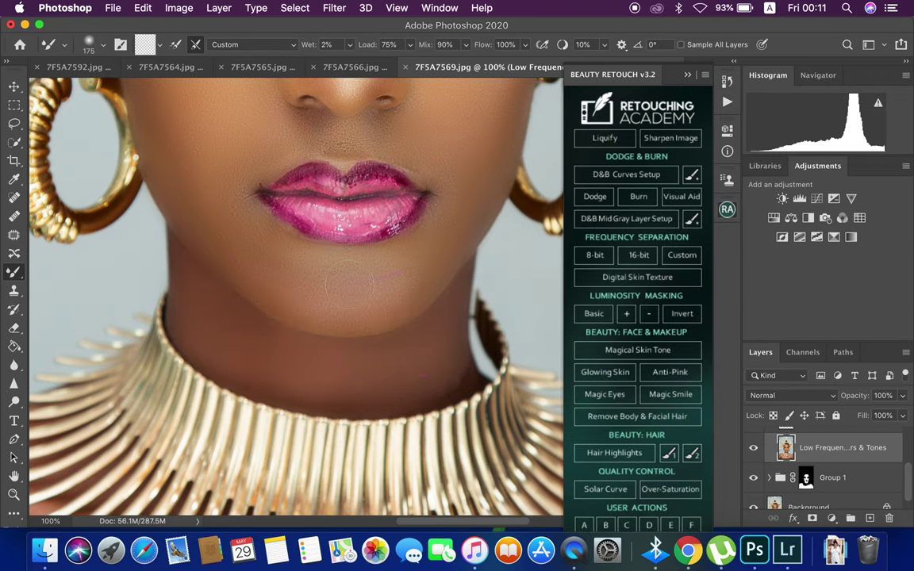
{"action": "scroll", "coordinate": [315, 304], "scroll_direction": "down", "scroll_amount": 5}
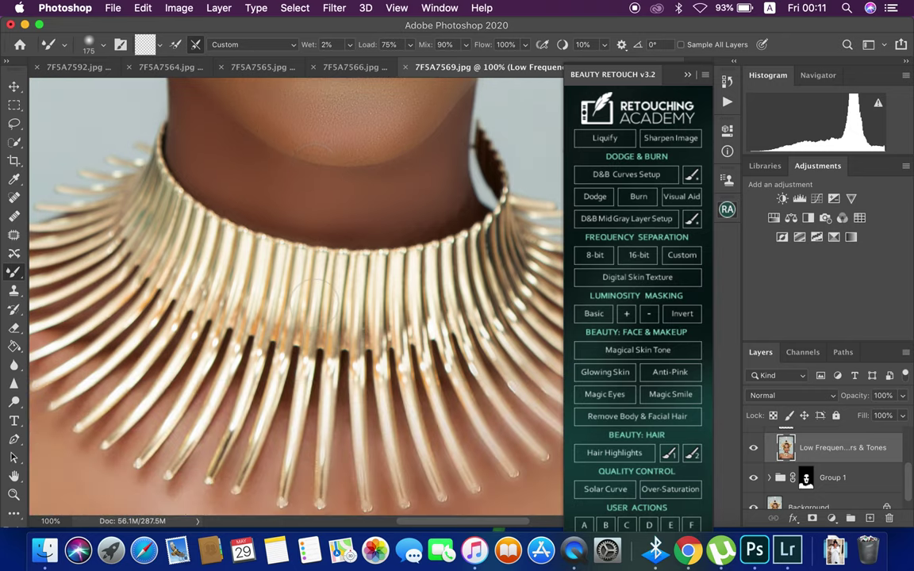
Smooth the shoulder skin below the necklace with the Mixer Brush at size 200.
{"action": "scroll", "coordinate": [393, 189], "scroll_direction": "down", "scroll_amount": 10}
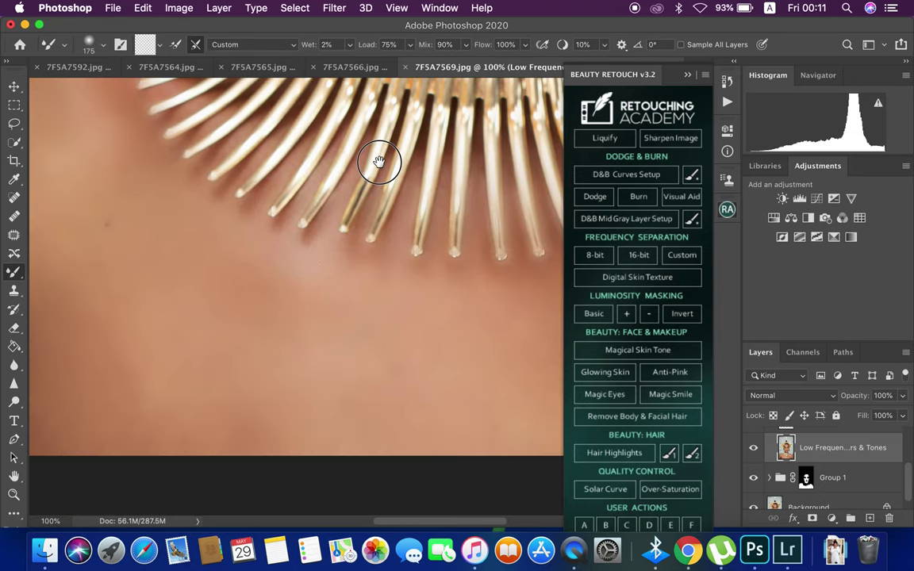
{"action": "key", "text": "bracketright"}
{"action": "key", "text": "bracketright"}
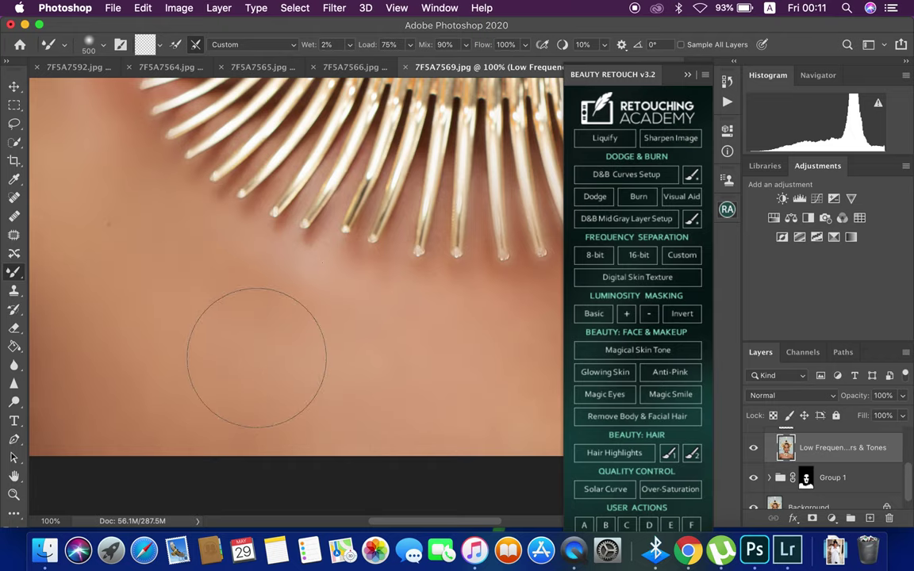
{"action": "left_click_drag", "start_coordinate": [240, 359], "coordinate": [123, 347]}
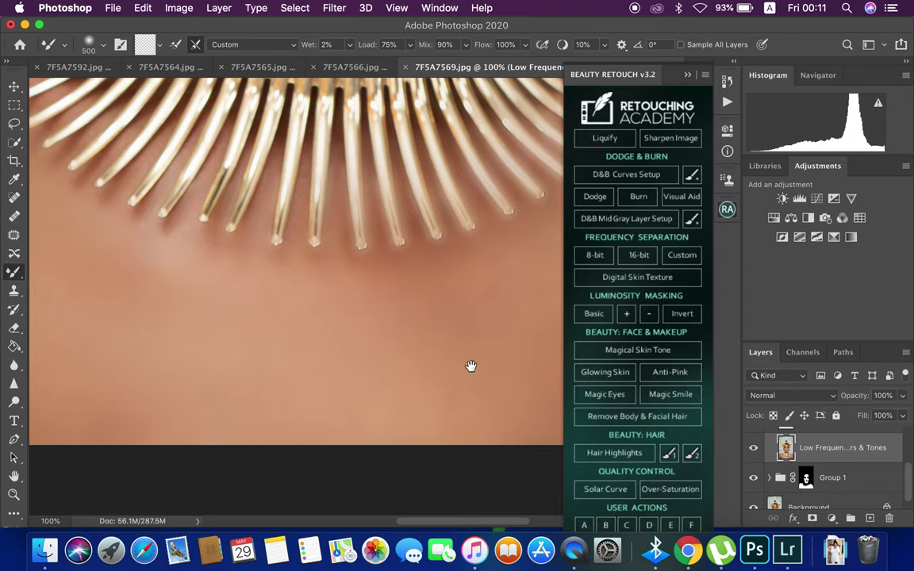
{"action": "left_click_drag", "start_coordinate": [470, 365], "coordinate": [181, 380]}
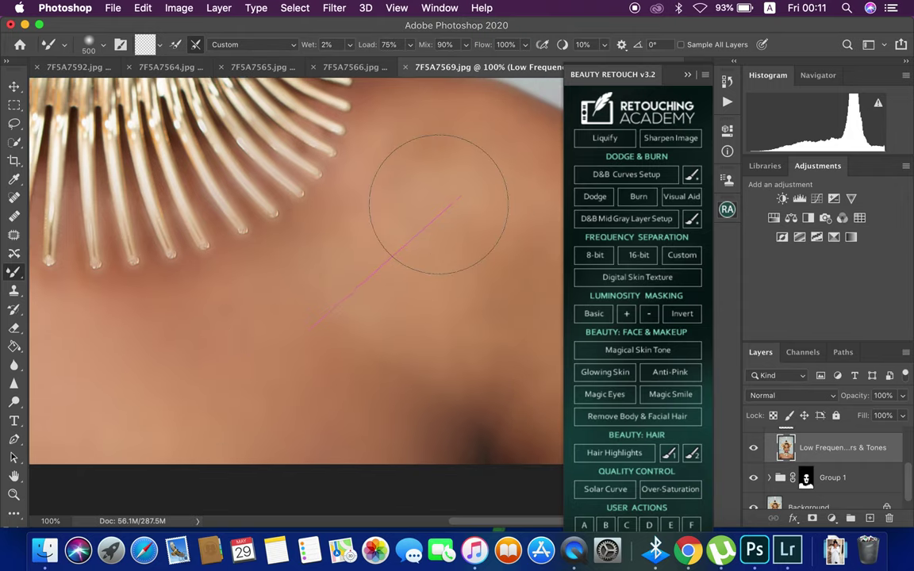
{"action": "key", "text": "bracketleft"}
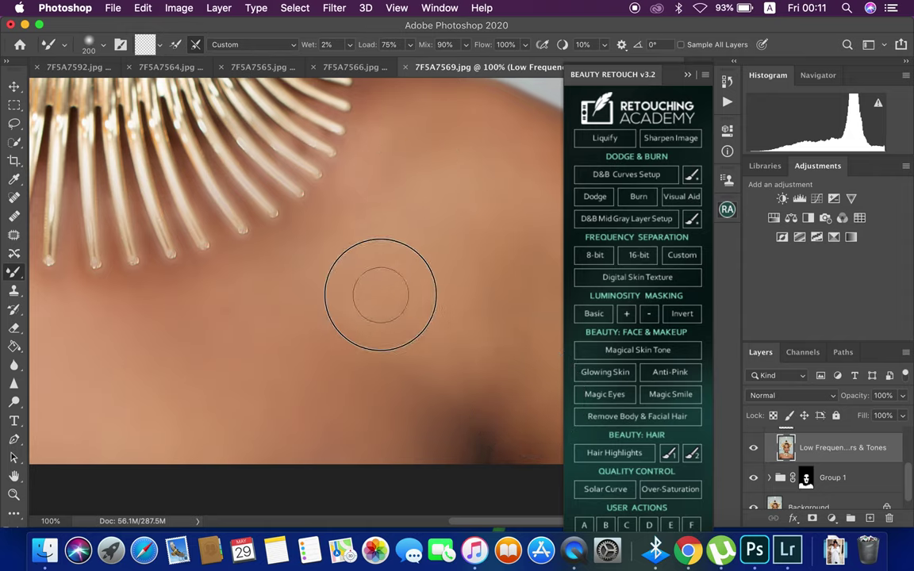
{"action": "left_click_drag", "start_coordinate": [449, 371], "coordinate": [315, 444]}
Blend the skin tone across both shoulders and the upper chest below the necklace.
{"action": "key", "text": "super+minus"}
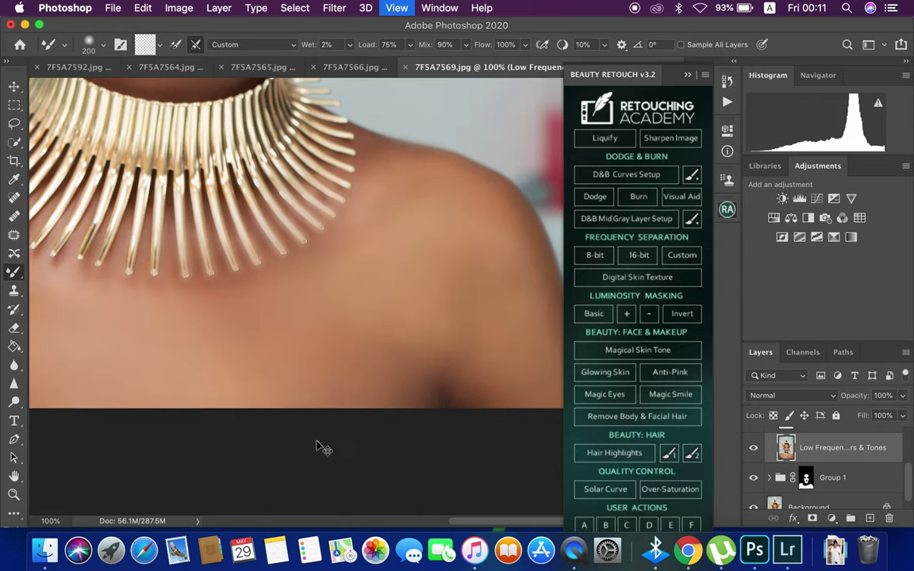
{"action": "key", "text": "super+minus"}
{"action": "key", "text": "super+minus"}
{"action": "key", "text": "super+minus"}
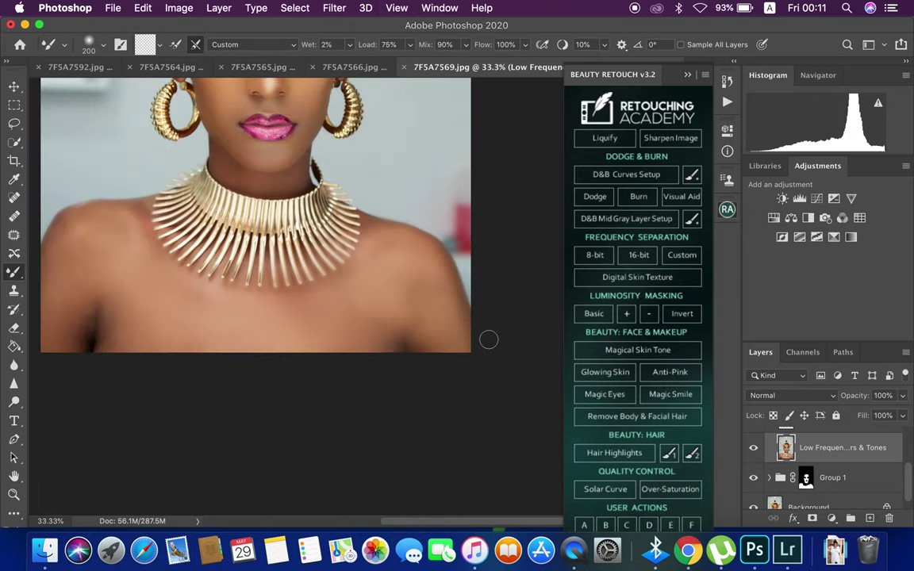
{"action": "mouse_move", "coordinate": [422, 311]}
{"action": "left_mouse_down"}
{"action": "mouse_move", "coordinate": [402, 263]}
{"action": "mouse_move", "coordinate": [414, 274]}
{"action": "mouse_move", "coordinate": [350, 302]}
{"action": "mouse_move", "coordinate": [383, 249]}
{"action": "mouse_move", "coordinate": [450, 342]}
{"action": "mouse_move", "coordinate": [418, 321]}
{"action": "left_mouse_up"}
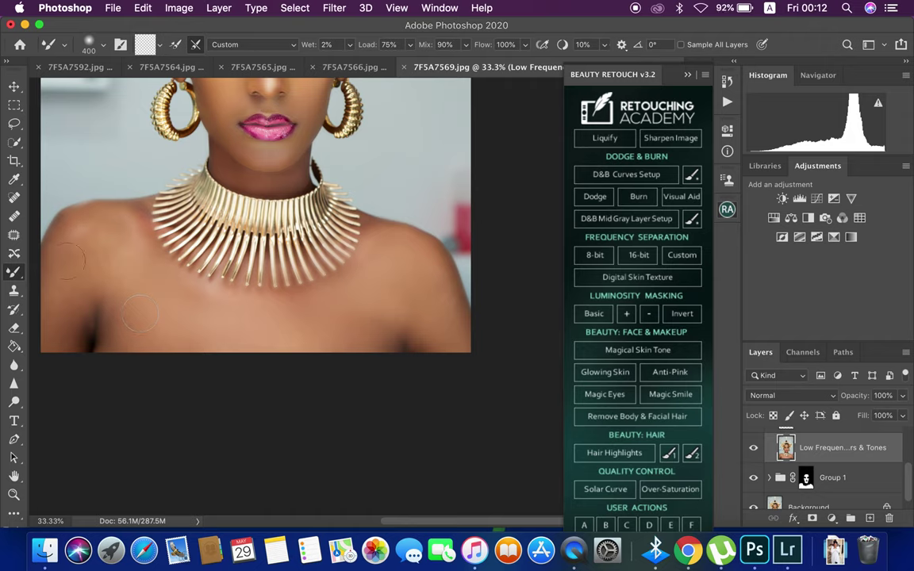
{"action": "mouse_move", "coordinate": [80, 247]}
{"action": "left_mouse_down"}
{"action": "mouse_move", "coordinate": [61, 265]}
{"action": "mouse_move", "coordinate": [103, 220]}
{"action": "mouse_move", "coordinate": [58, 337]}
{"action": "mouse_move", "coordinate": [61, 269]}
{"action": "mouse_move", "coordinate": [139, 301]}
{"action": "mouse_move", "coordinate": [109, 220]}
{"action": "mouse_move", "coordinate": [211, 310]}
{"action": "mouse_move", "coordinate": [147, 336]}
{"action": "mouse_move", "coordinate": [123, 332]}
{"action": "mouse_move", "coordinate": [369, 301]}
{"action": "mouse_move", "coordinate": [288, 312]}
{"action": "mouse_move", "coordinate": [351, 272]}
{"action": "mouse_move", "coordinate": [412, 249]}
{"action": "mouse_move", "coordinate": [429, 278]}
{"action": "left_mouse_up"}
{"action": "left_click_drag", "start_coordinate": [368, 308], "coordinate": [310, 350]}
{"action": "key", "text": "super+equal"}
{"action": "key", "text": "super+equal"}
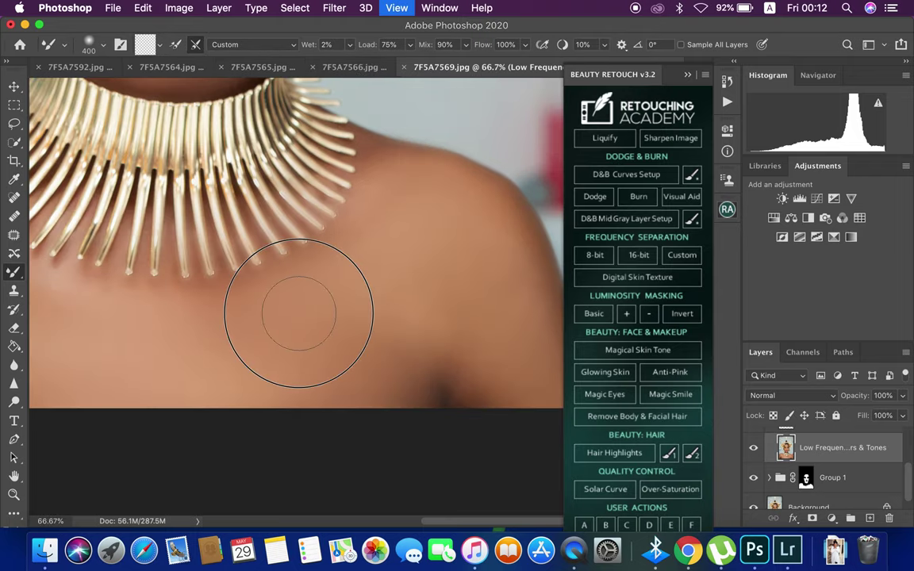
{"action": "mouse_move", "coordinate": [192, 341]}
{"action": "left_mouse_down"}
{"action": "mouse_move", "coordinate": [417, 308]}
{"action": "mouse_move", "coordinate": [482, 387]}
{"action": "left_mouse_up"}
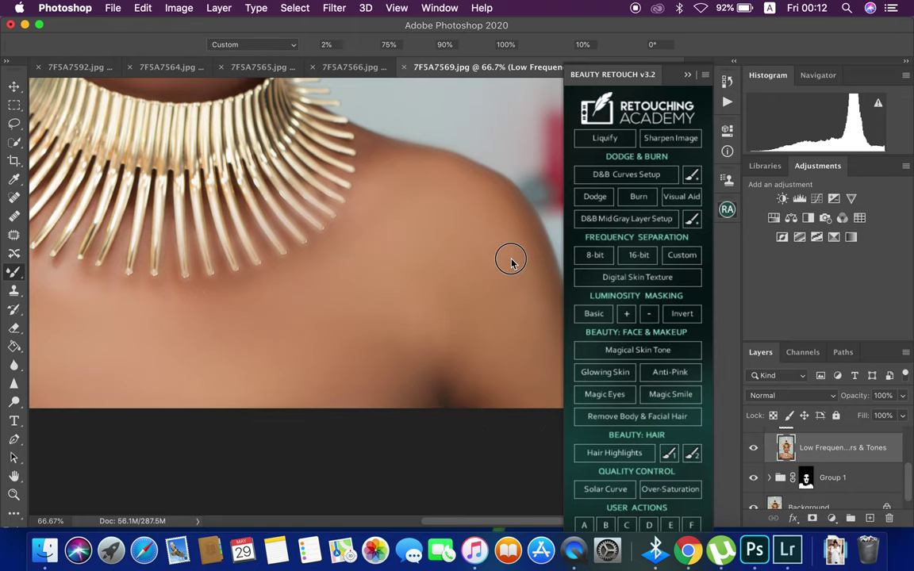
{"action": "key", "text": "space"}
{"action": "left_click_drag", "start_coordinate": [417, 276], "coordinate": [438, 288]}
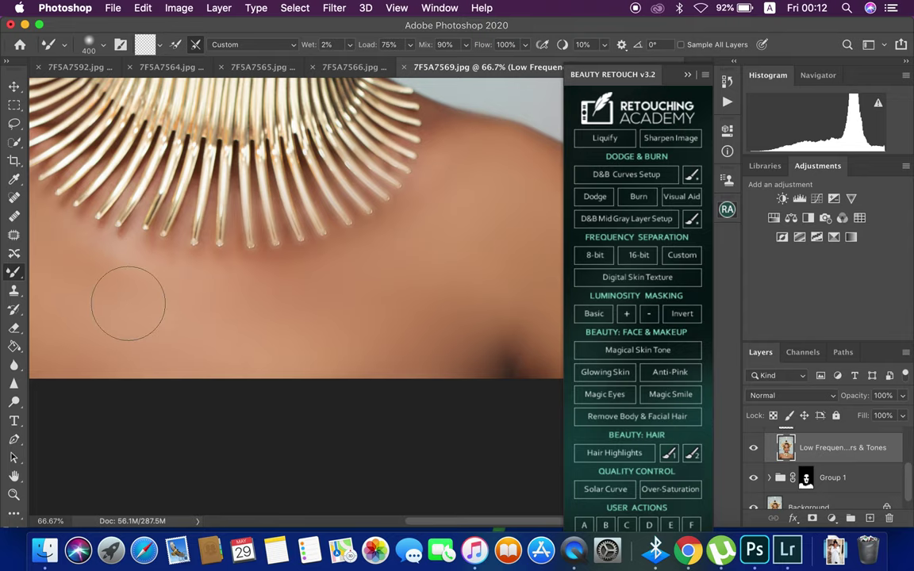
{"action": "key", "text": "super+minus"}
Smooth the left shoulder, lower-right chest and right shoulder with a larger Mixer Brush at 33.3%.
{"action": "key", "text": "super+minus"}
{"action": "key", "text": "super+minus"}
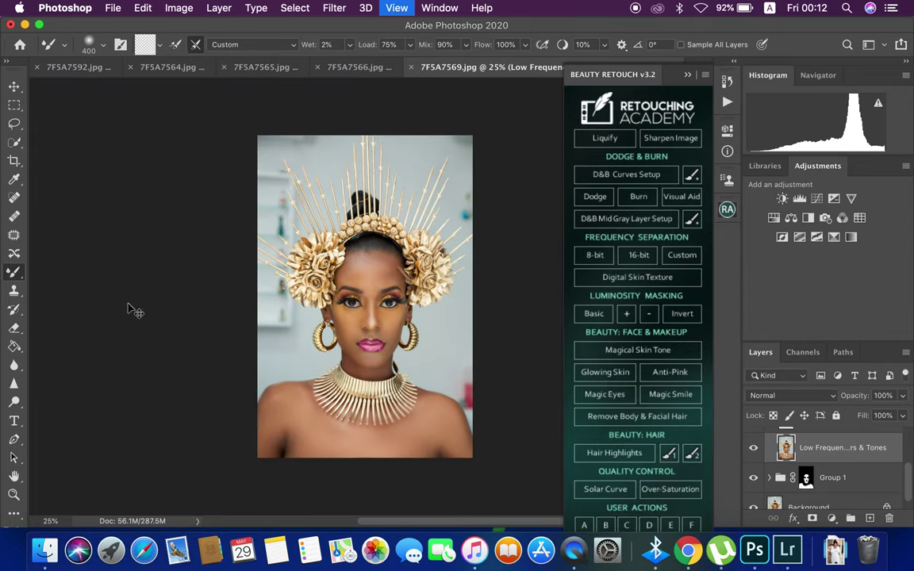
{"action": "key", "text": "super+minus"}
{"action": "key", "text": "super+minus"}
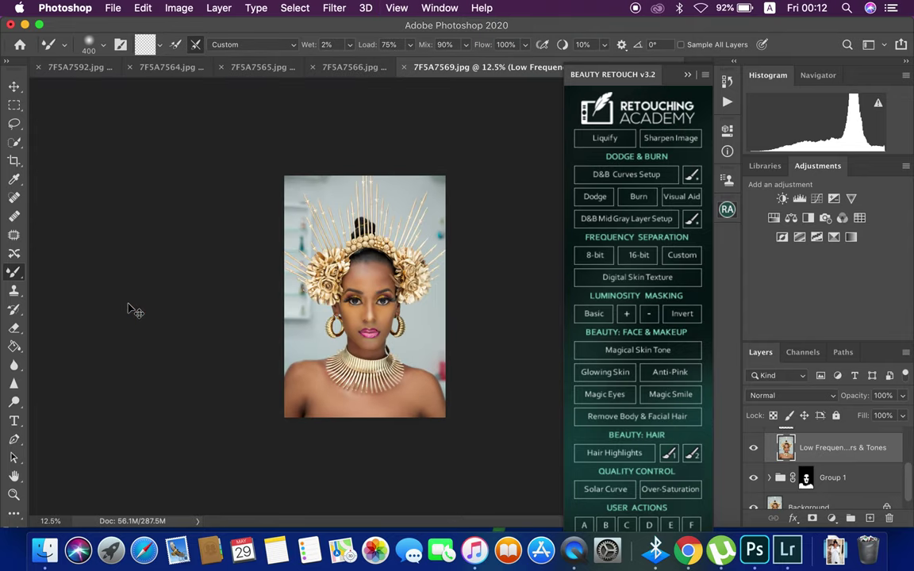
{"action": "key", "text": "super+plus"}
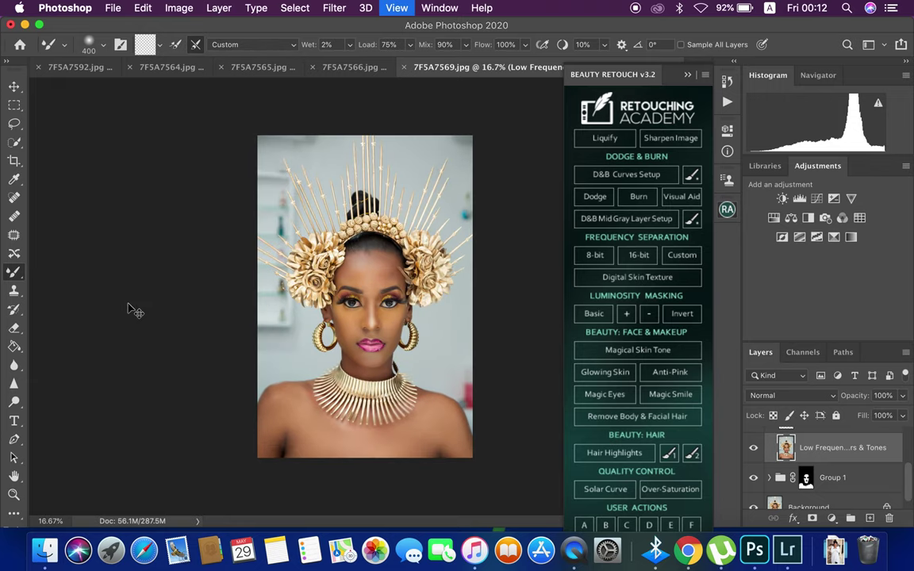
{"action": "key", "text": "super+plus"}
{"action": "key", "text": "super+plus"}
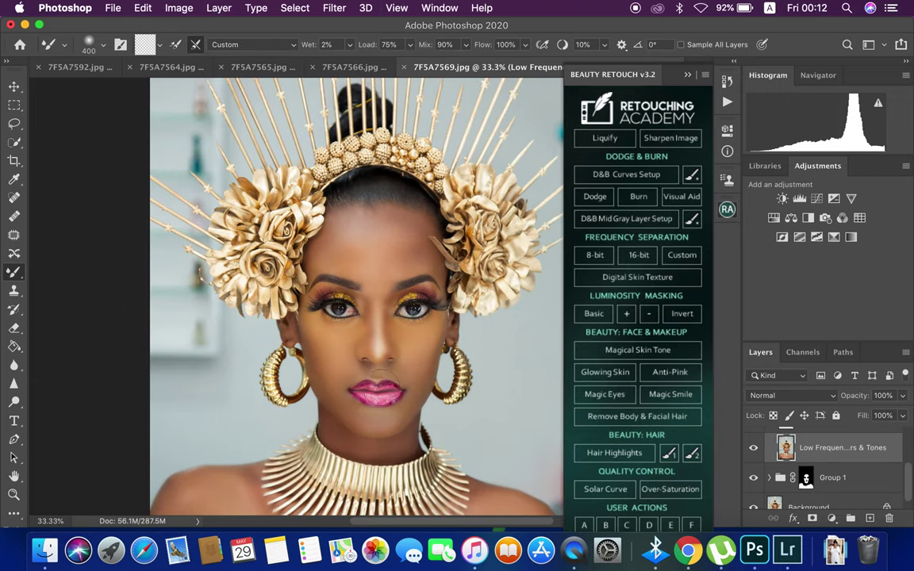
{"action": "scroll", "coordinate": [373, 380], "scroll_direction": "down", "scroll_amount": 2}
{"action": "scroll", "coordinate": [364, 382], "scroll_direction": "down", "scroll_amount": 1}
{"action": "scroll", "coordinate": [361, 383], "scroll_direction": "down", "scroll_amount": 1}
{"action": "scroll", "coordinate": [358, 385], "scroll_direction": "down", "scroll_amount": 2}
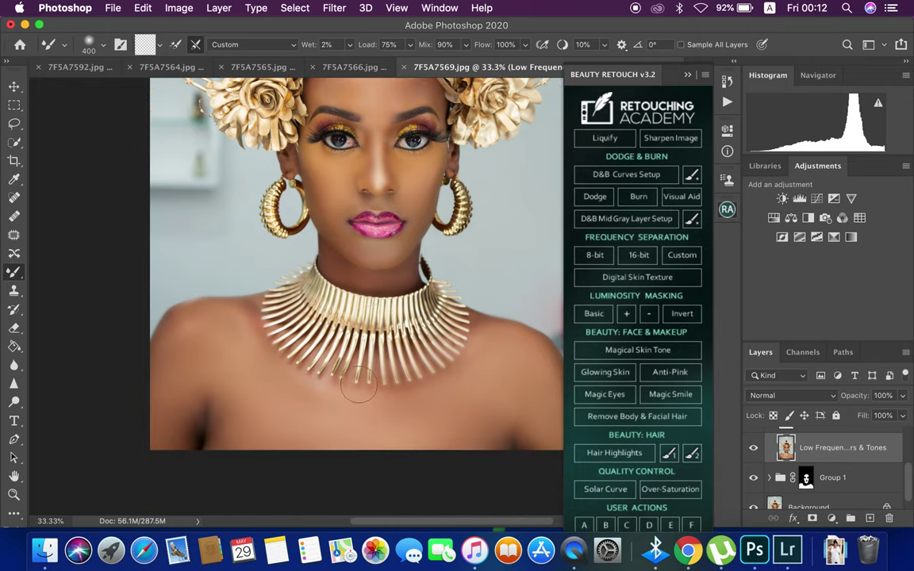
{"action": "key", "text": "bracketright"}
{"action": "key", "text": "bracketright"}
{"action": "key", "text": "bracketright"}
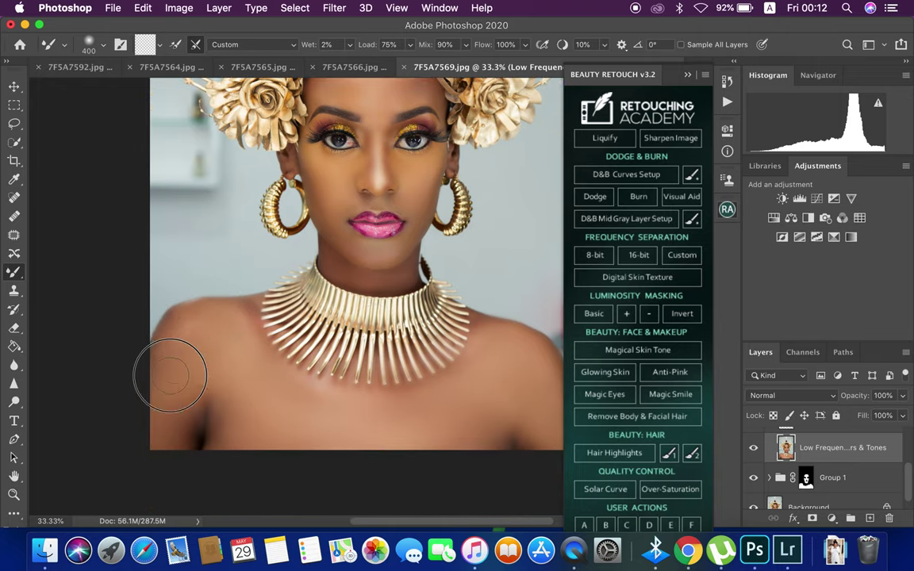
{"action": "left_click_drag", "start_coordinate": [221, 374], "coordinate": [230, 457]}
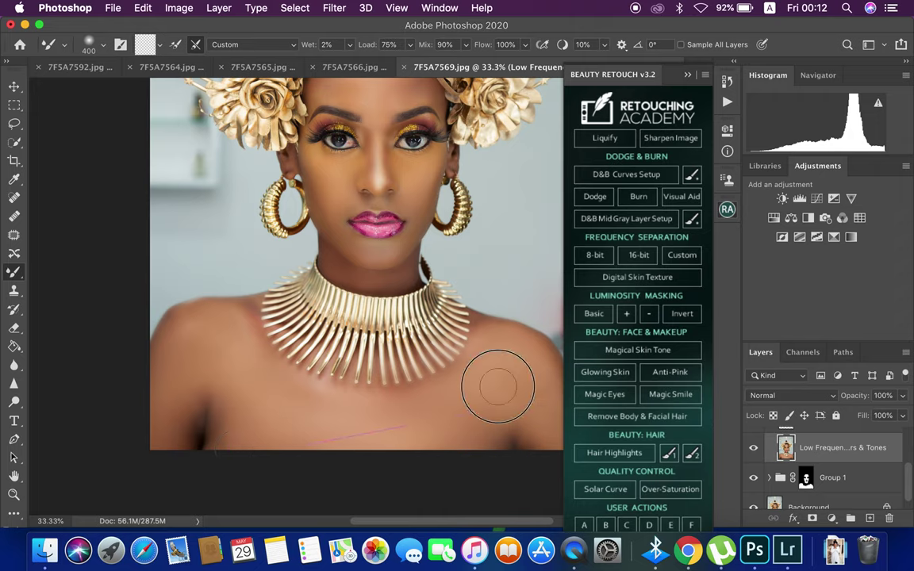
{"action": "left_click_drag", "start_coordinate": [531, 404], "coordinate": [549, 445]}
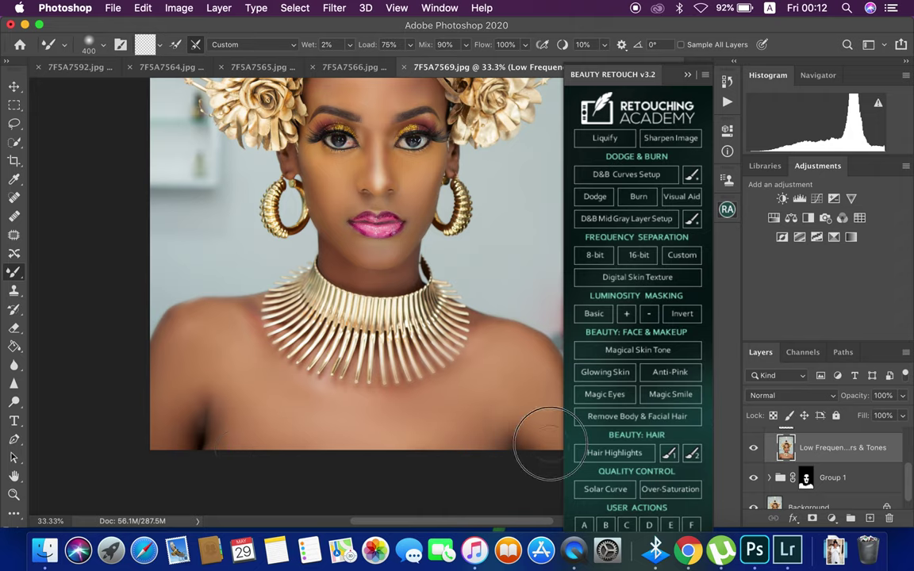
{"action": "left_click_drag", "start_coordinate": [530, 366], "coordinate": [492, 372]}
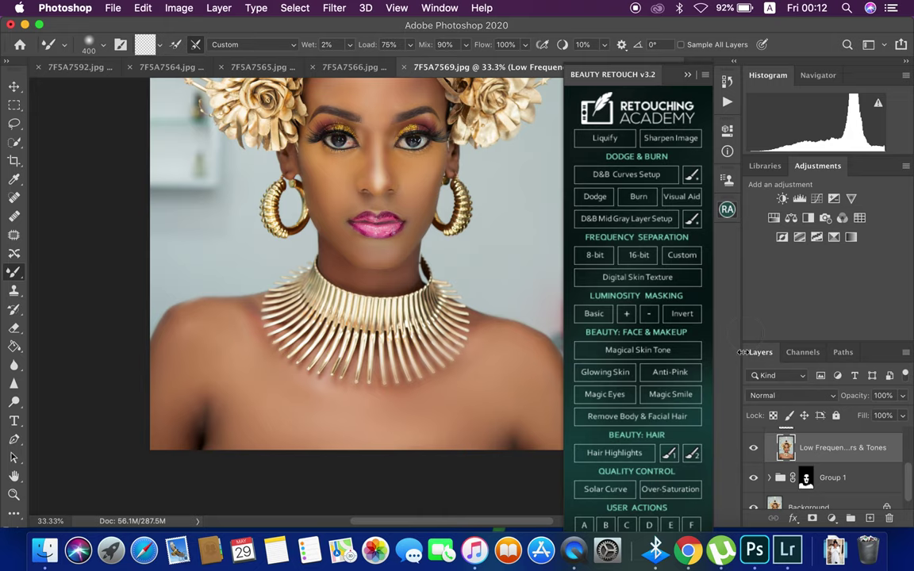
Zoom to 66.7% on the neck and select the High Frequency: Texture layer.
{"action": "scroll", "coordinate": [812, 444], "scroll_direction": "up", "scroll_amount": 3}
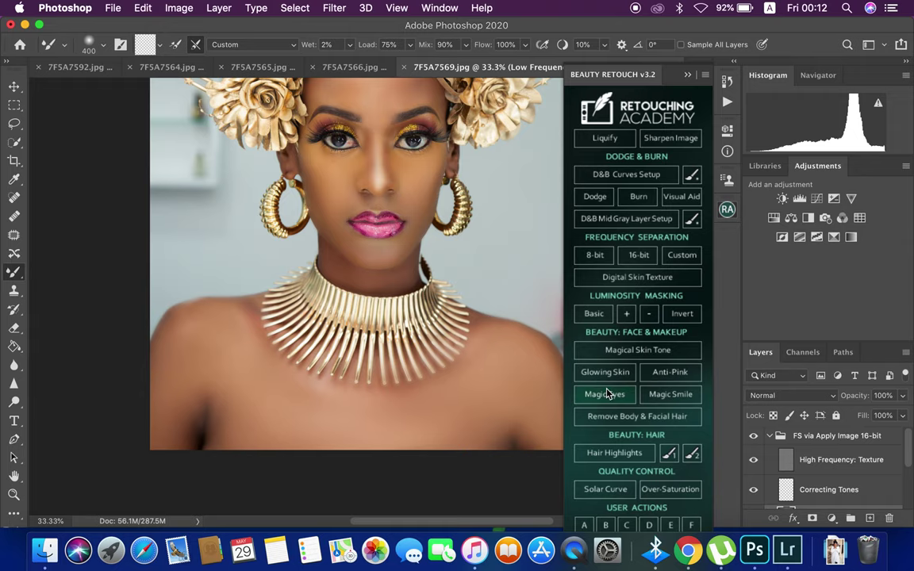
{"action": "key", "text": "super+plus"}
{"action": "key", "text": "super+plus"}
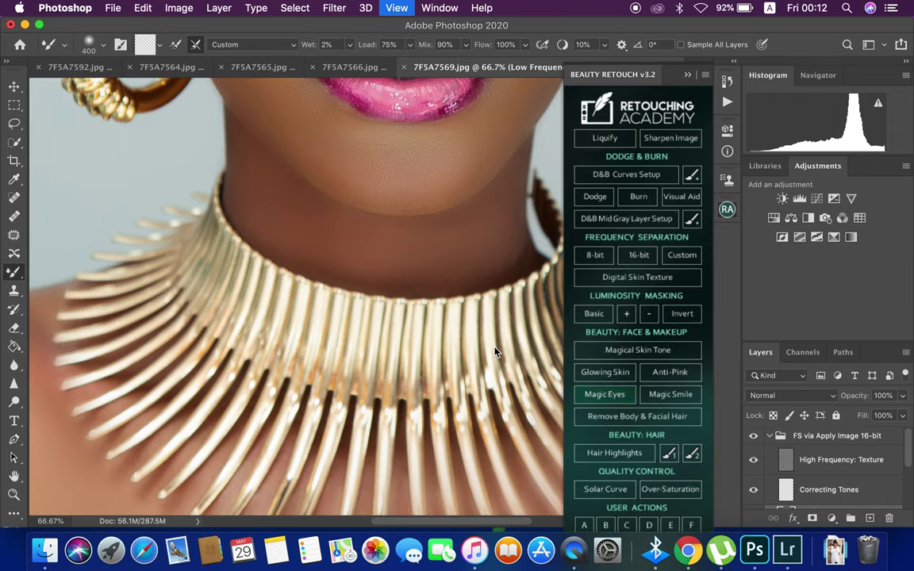
{"action": "key", "text": "super+plus"}
{"action": "scroll", "coordinate": [484, 345], "scroll_direction": "up", "scroll_amount": 5}
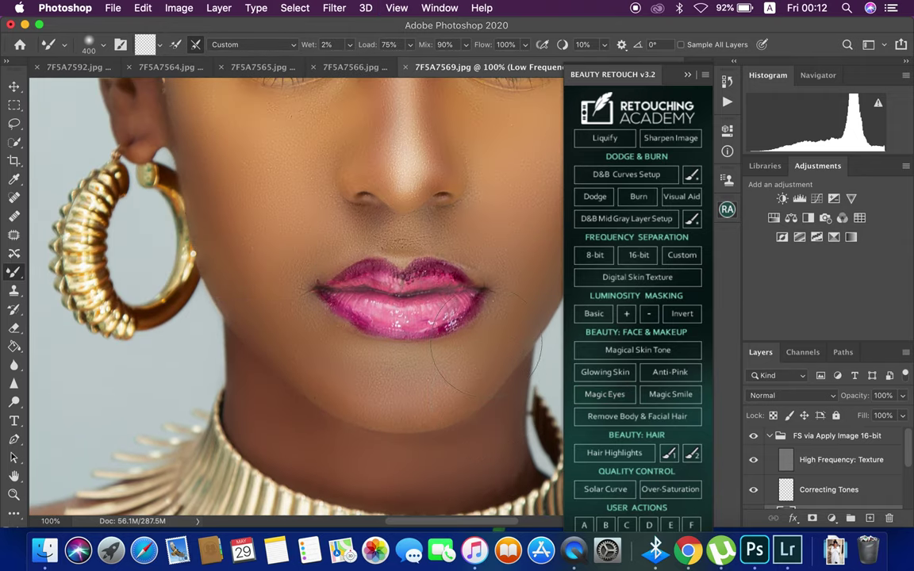
{"action": "left_click", "coordinate": [835, 466]}
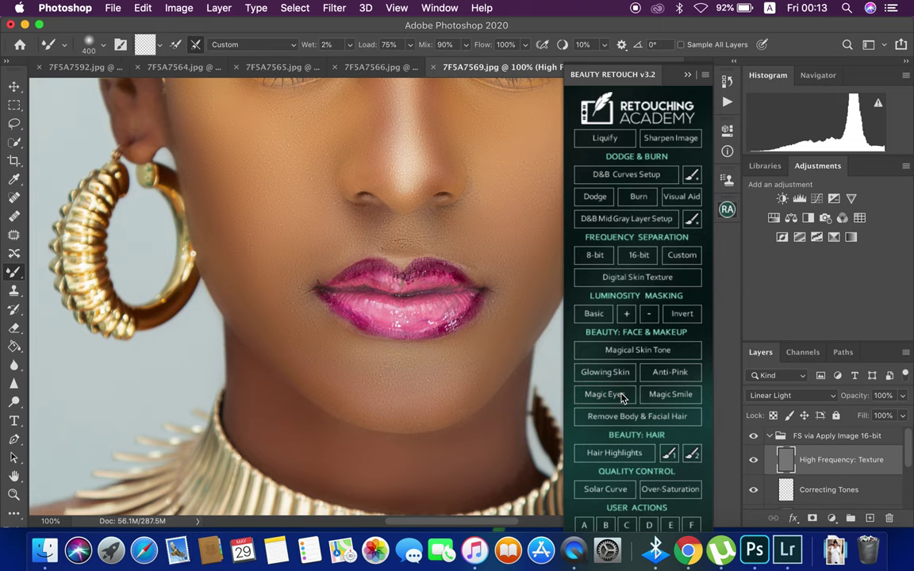
Clone out small forehead and brow blemishes with the Clone Stamp on the texture layer.
{"action": "key", "text": "s"}
{"action": "scroll", "coordinate": [237, 227], "scroll_direction": "up", "scroll_amount": 3}
{"action": "scroll", "coordinate": [237, 227], "scroll_direction": "up", "scroll_amount": 3}
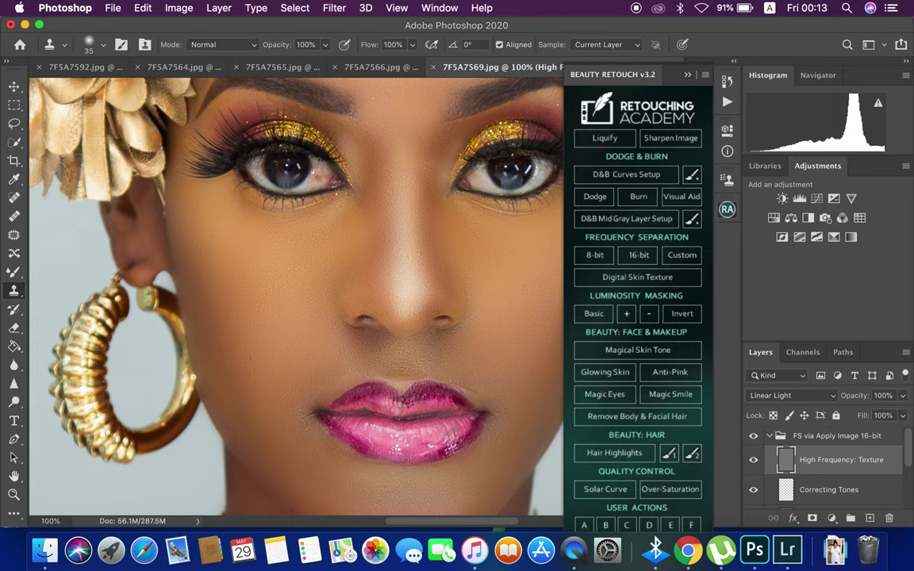
{"action": "scroll", "coordinate": [296, 296], "scroll_direction": "down", "scroll_amount": 5}
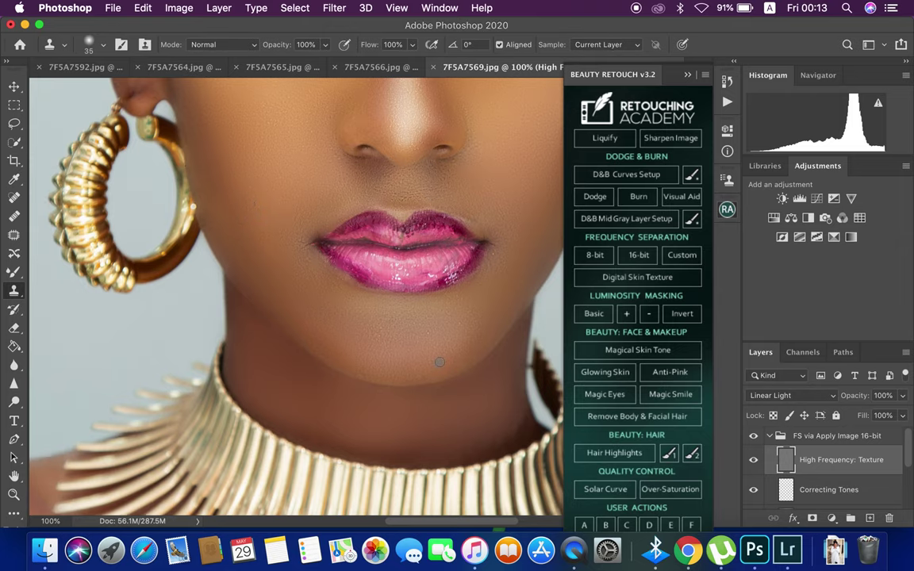
{"action": "scroll", "coordinate": [439, 361], "scroll_direction": "up", "scroll_amount": 3}
{"action": "scroll", "coordinate": [438, 361], "scroll_direction": "up", "scroll_amount": 3}
{"action": "scroll", "coordinate": [438, 360], "scroll_direction": "up", "scroll_amount": 2}
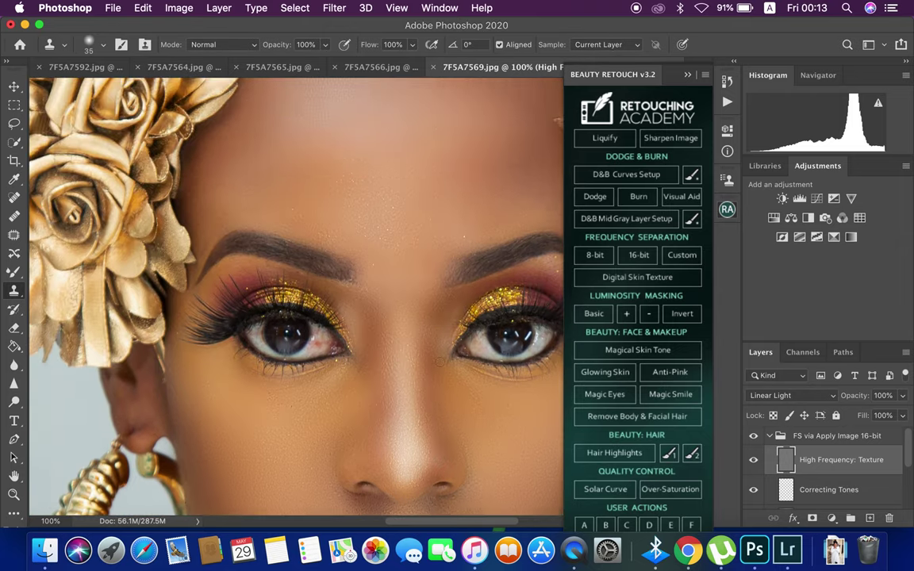
{"action": "scroll", "coordinate": [380, 302], "scroll_direction": "up", "scroll_amount": 2}
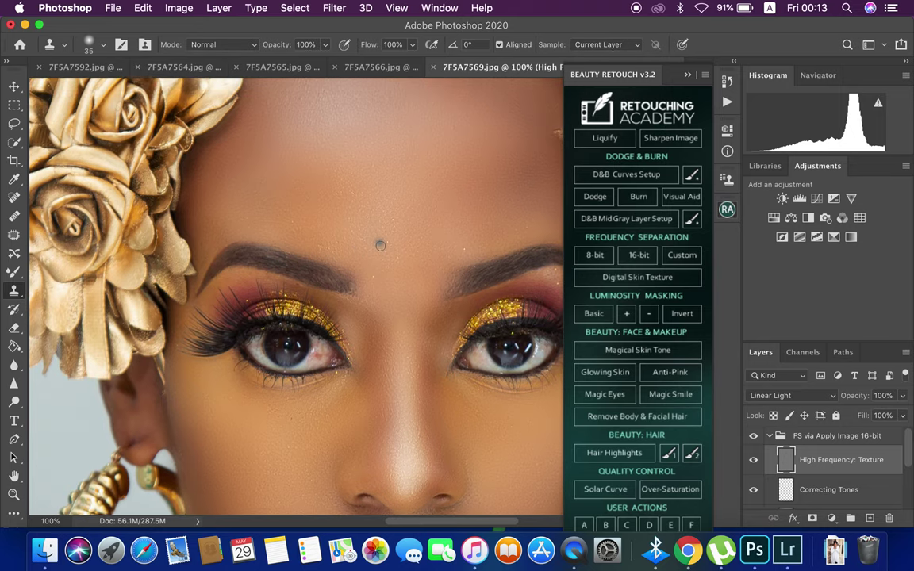
{"action": "scroll", "coordinate": [380, 245], "scroll_direction": "up", "scroll_amount": 1}
{"action": "scroll", "coordinate": [373, 238], "scroll_direction": "up", "scroll_amount": 1}
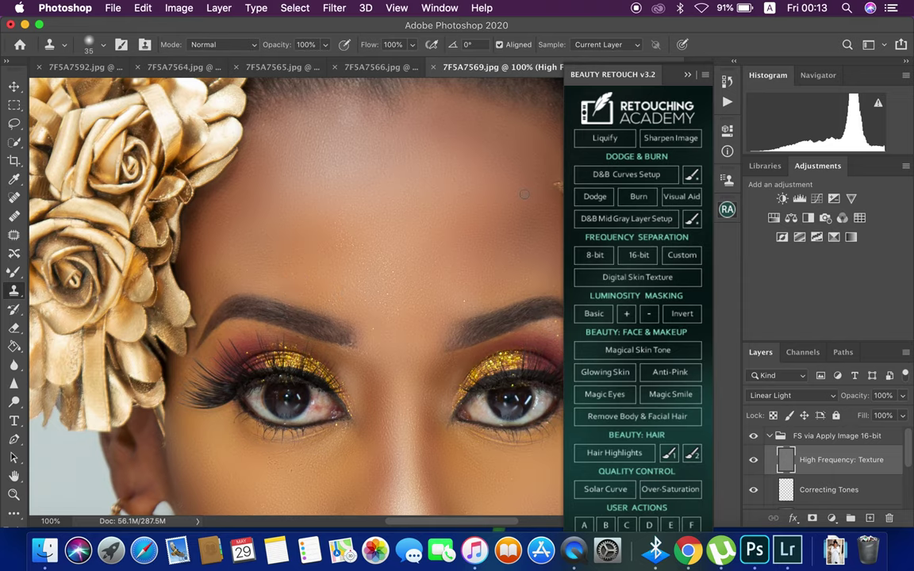
Collapse the frequency separation group in the Layers panel.
{"action": "scroll", "coordinate": [404, 229], "scroll_direction": "right", "scroll_amount": 5}
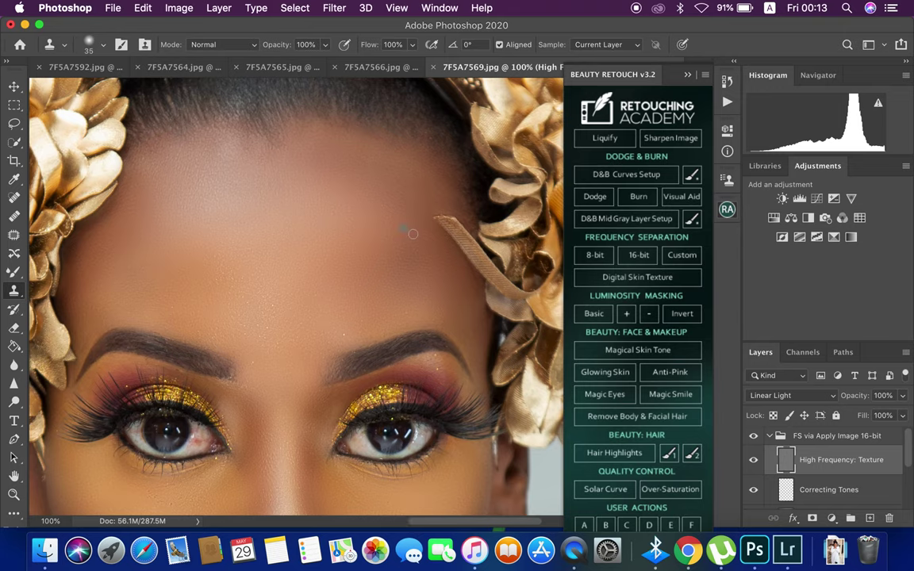
{"action": "scroll", "coordinate": [410, 238], "scroll_direction": "down", "scroll_amount": 4}
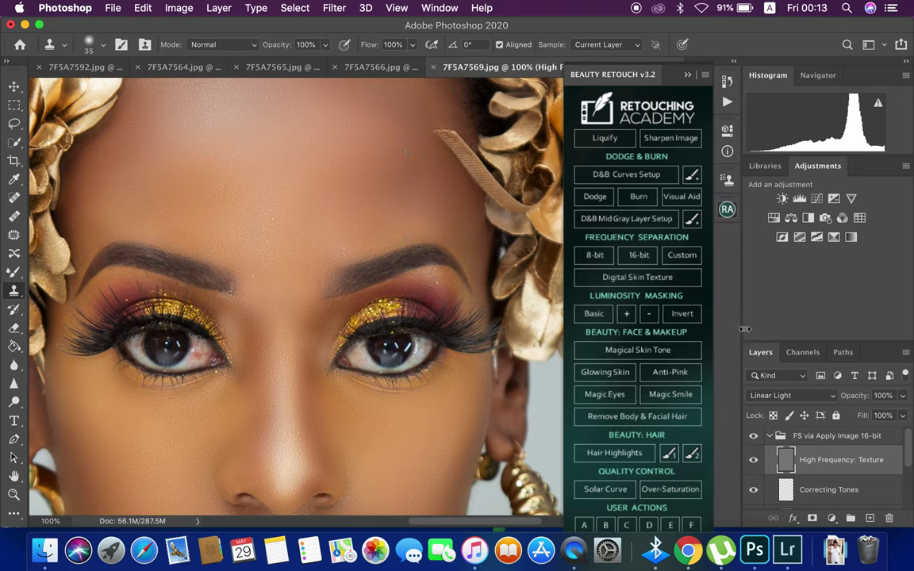
{"action": "left_click", "coordinate": [629, 313]}
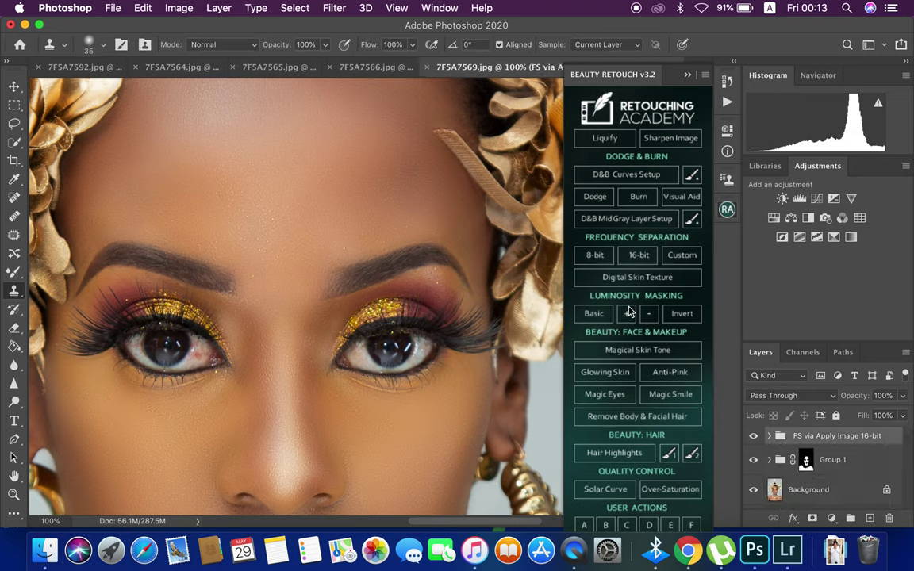
Add the Magical Skin Tone Skin Color group and set its Midtones/Highlights fill to cd8e64.
{"action": "left_click", "coordinate": [639, 351]}
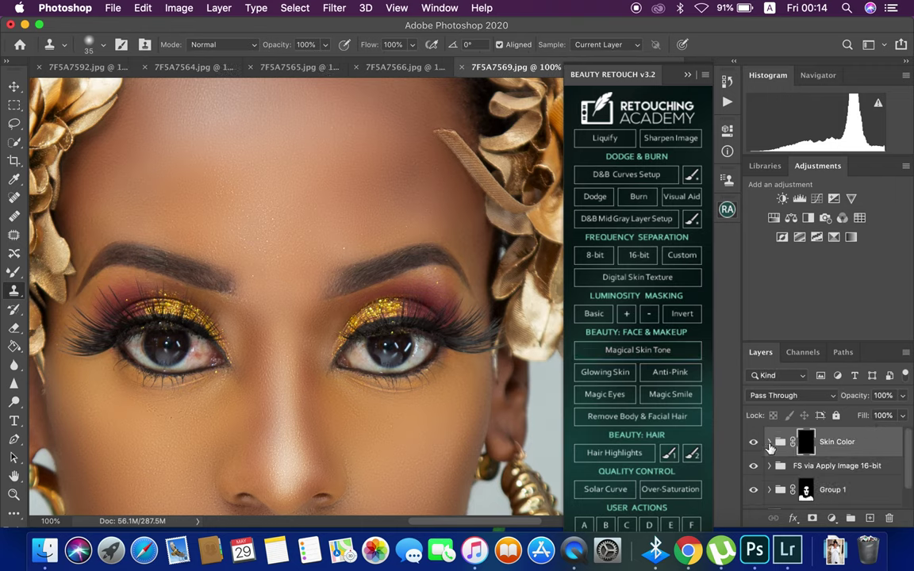
{"action": "left_click", "coordinate": [768, 442]}
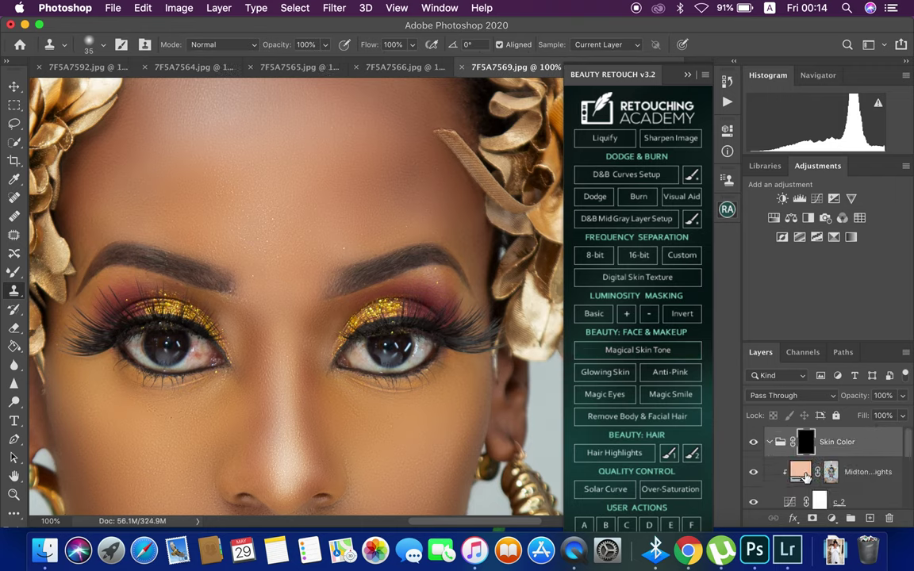
{"action": "left_click", "coordinate": [803, 475]}
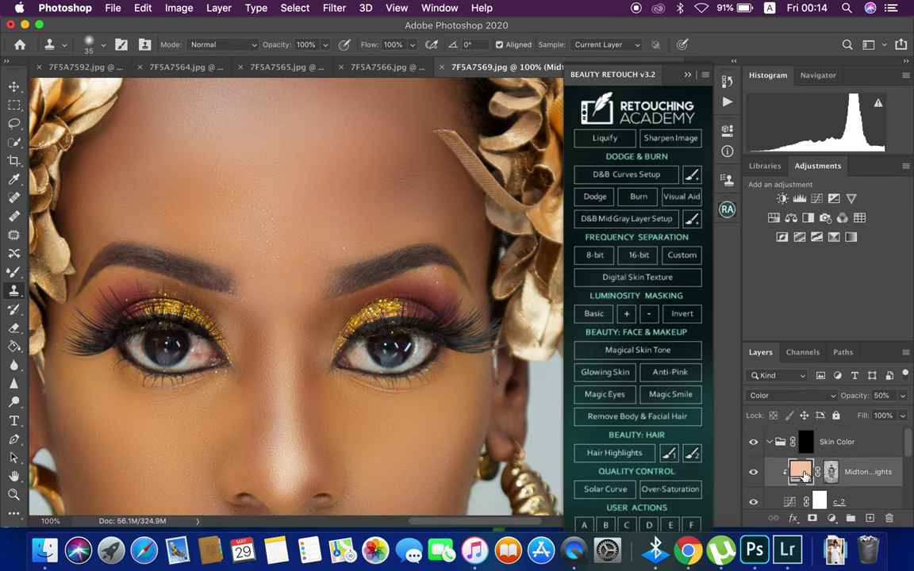
{"action": "double_click", "coordinate": [799, 472]}
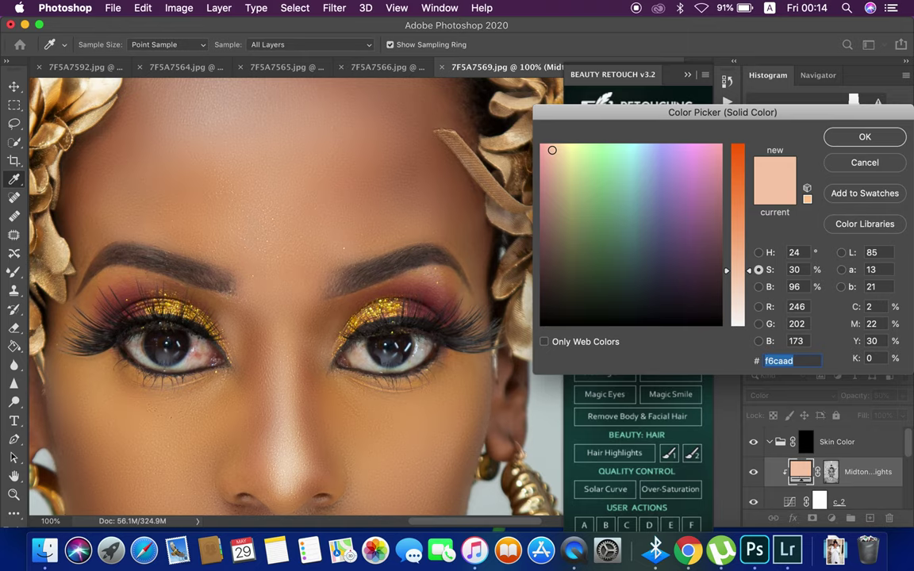
{"action": "type", "text": "cd"}
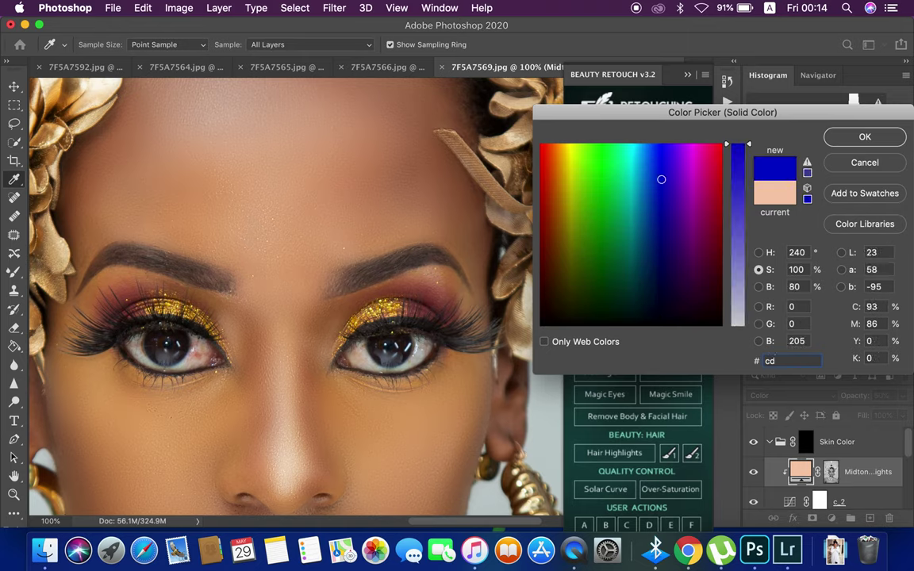
{"action": "type", "text": "8"}
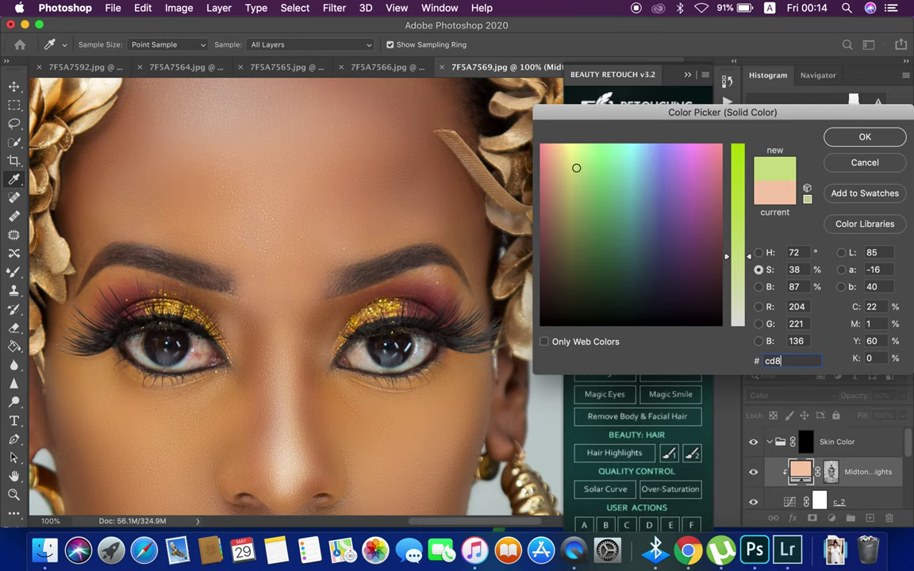
{"action": "type", "text": "e"}
{"action": "type", "text": "64"}
{"action": "key", "text": "Return"}
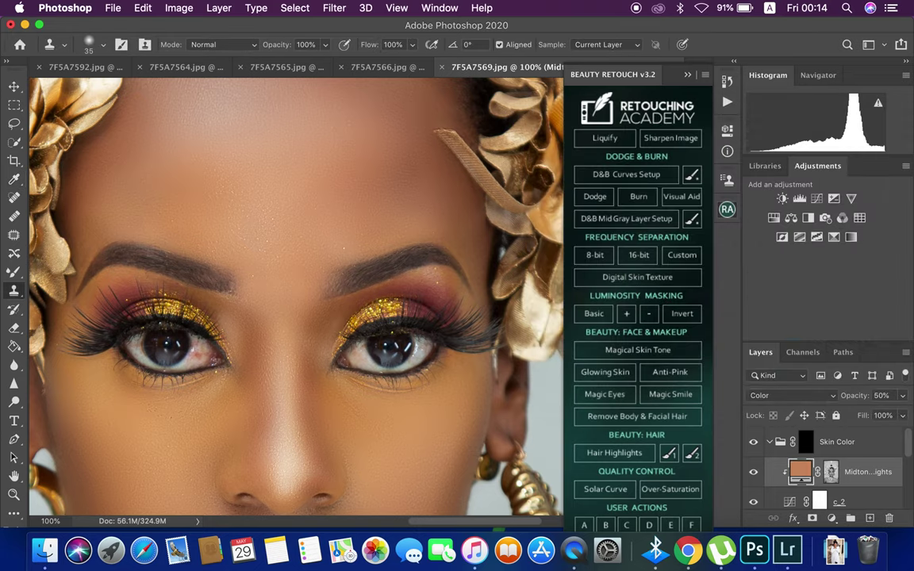
Set the Shadows fill to darker tan d69e6d and collapse the Skin Color group.
{"action": "scroll", "coordinate": [832, 484], "scroll_direction": "down", "scroll_amount": 2}
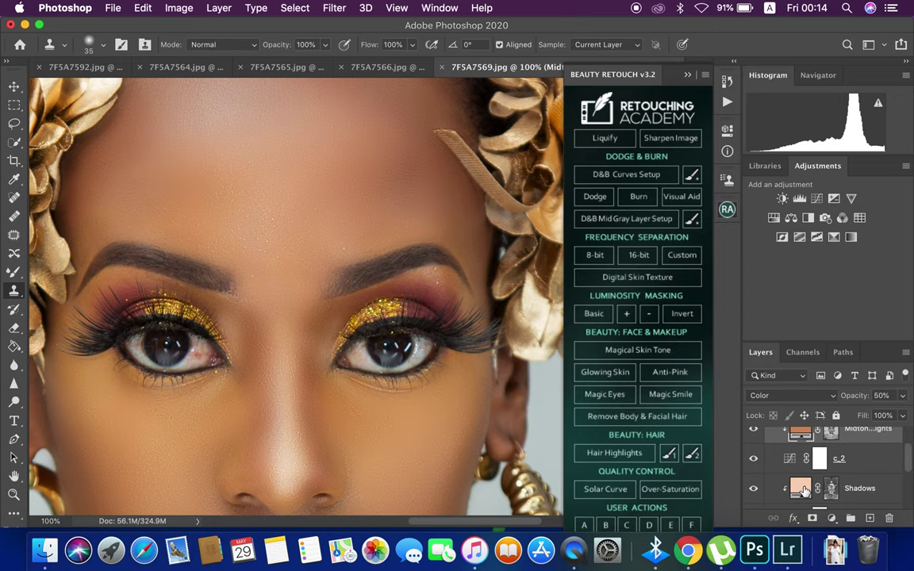
{"action": "left_click", "coordinate": [802, 489]}
{"action": "double_click", "coordinate": [801, 484]}
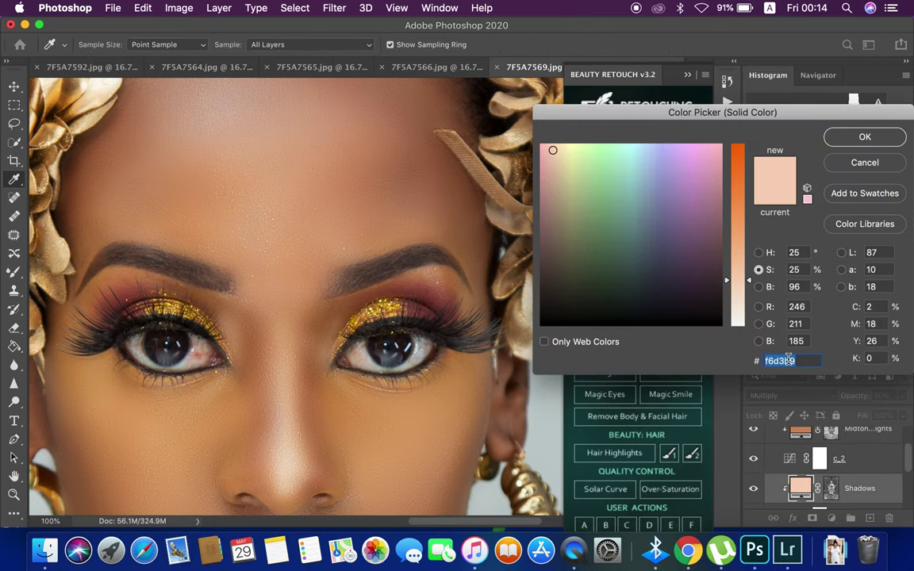
{"action": "right_click", "coordinate": [802, 360]}
{"action": "left_click", "coordinate": [699, 417]}
{"action": "type", "text": "d69e6d"}
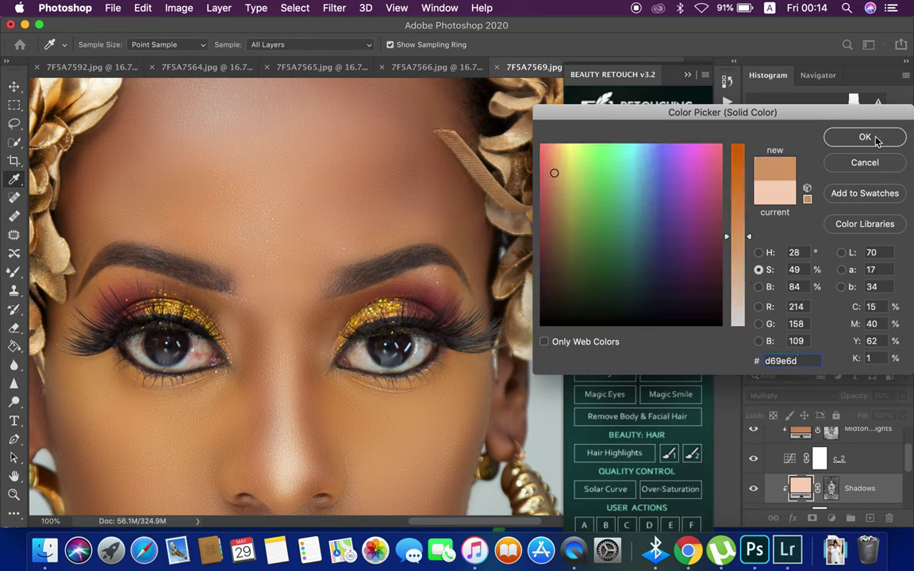
{"action": "left_click", "coordinate": [873, 140]}
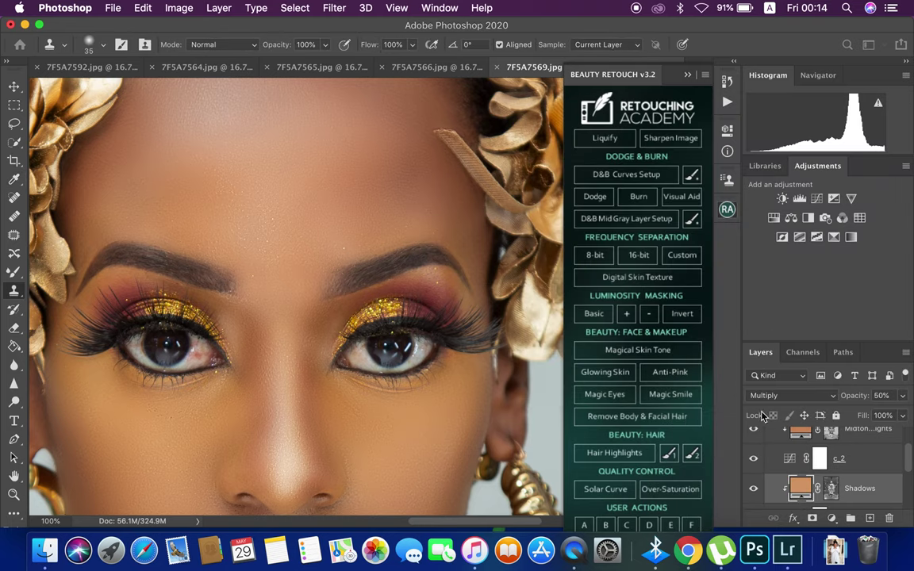
{"action": "scroll", "coordinate": [807, 493], "scroll_direction": "up", "scroll_amount": 2}
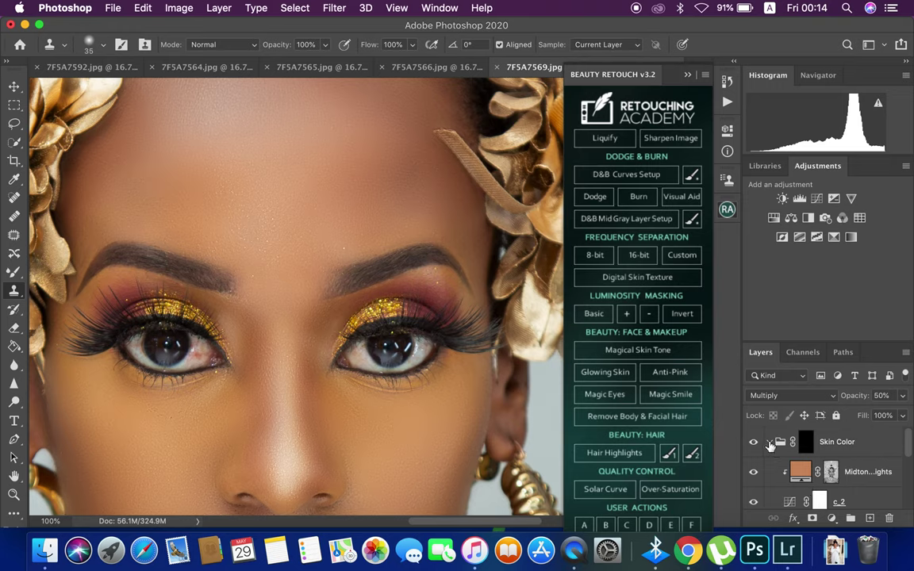
{"action": "left_click", "coordinate": [808, 445]}
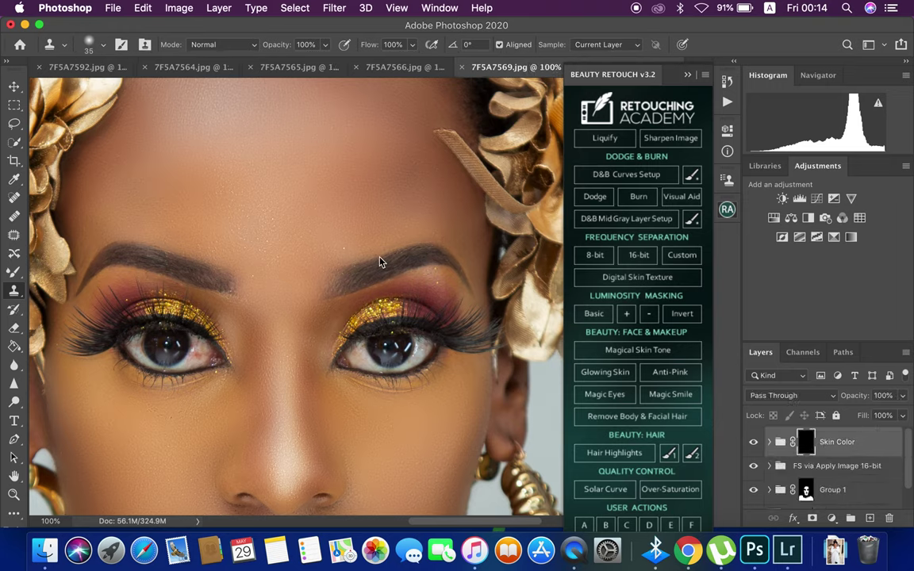
With the mask overlay shown, paint the Skin Color mask over the forehead and left temple at 200–300 px.
{"action": "key", "text": "b"}
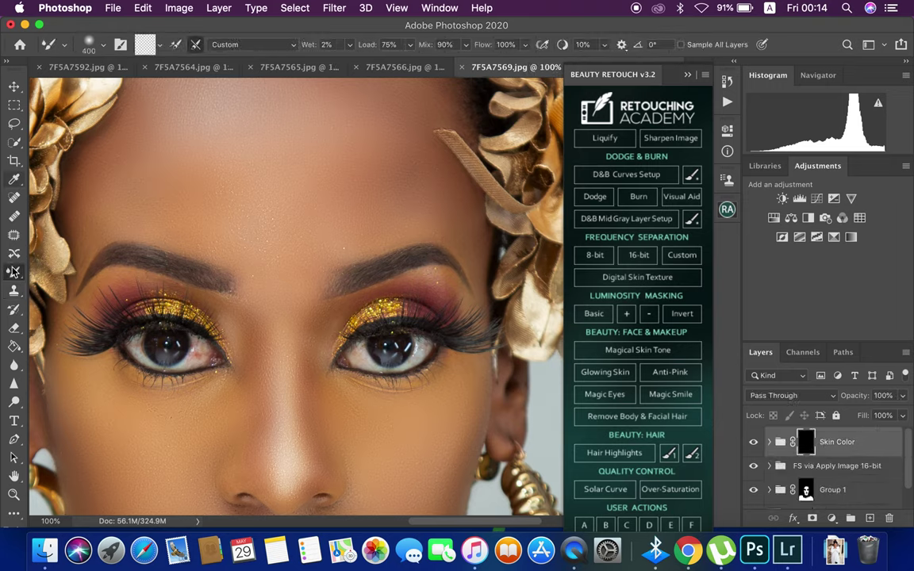
{"action": "mouse_move", "coordinate": [13, 270]}
{"action": "left_mouse_down"}
{"action": "mouse_move", "coordinate": [46, 281]}
{"action": "mouse_move", "coordinate": [55, 267]}
{"action": "left_mouse_up"}
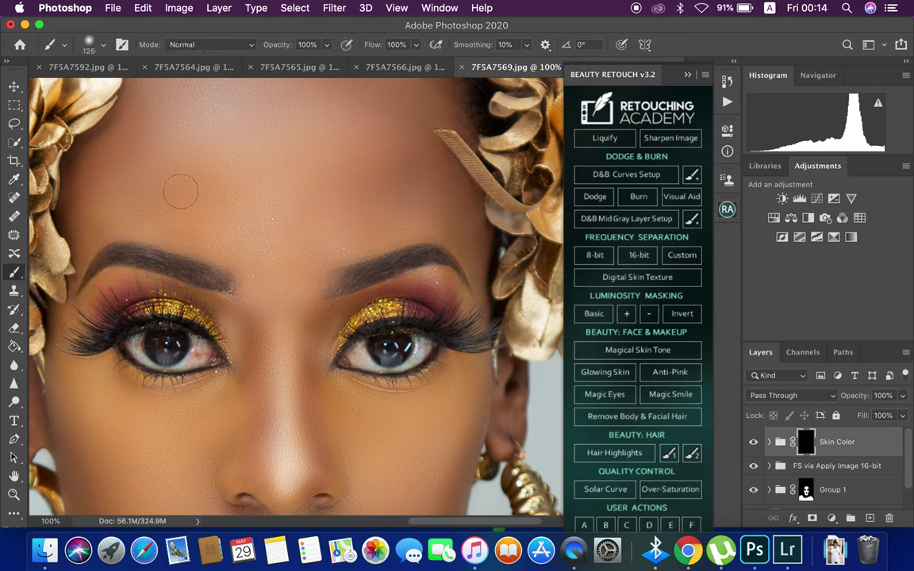
{"action": "key", "text": "bracketright"}
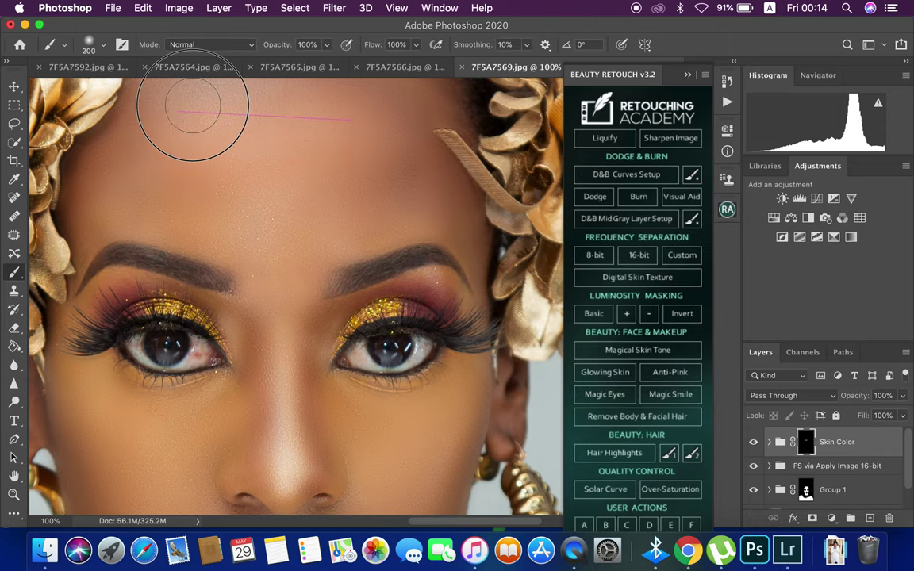
{"action": "key", "text": "backslash"}
{"action": "mouse_move", "coordinate": [312, 128]}
{"action": "left_mouse_down"}
{"action": "mouse_move", "coordinate": [271, 211]}
{"action": "mouse_move", "coordinate": [335, 159]}
{"action": "mouse_move", "coordinate": [171, 198]}
{"action": "mouse_move", "coordinate": [222, 191]}
{"action": "mouse_move", "coordinate": [179, 183]}
{"action": "mouse_move", "coordinate": [153, 122]}
{"action": "mouse_move", "coordinate": [132, 142]}
{"action": "mouse_move", "coordinate": [177, 94]}
{"action": "mouse_move", "coordinate": [337, 92]}
{"action": "mouse_move", "coordinate": [428, 153]}
{"action": "mouse_move", "coordinate": [305, 226]}
{"action": "mouse_move", "coordinate": [372, 197]}
{"action": "mouse_move", "coordinate": [283, 240]}
{"action": "mouse_move", "coordinate": [404, 159]}
{"action": "mouse_move", "coordinate": [380, 100]}
{"action": "left_mouse_up"}
{"action": "key", "text": "bracketright"}
{"action": "left_click_drag", "start_coordinate": [387, 137], "coordinate": [389, 238]}
{"action": "mouse_move", "coordinate": [332, 112]}
{"action": "left_mouse_down"}
{"action": "mouse_move", "coordinate": [319, 143]}
{"action": "mouse_move", "coordinate": [175, 211]}
{"action": "mouse_move", "coordinate": [245, 326]}
{"action": "left_mouse_up"}
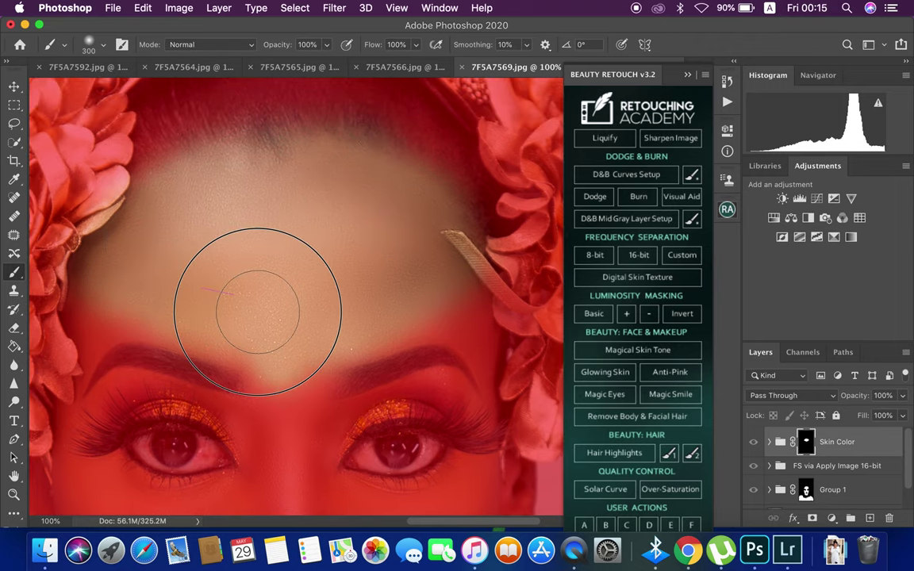
{"action": "mouse_move", "coordinate": [306, 242]}
{"action": "left_mouse_down"}
{"action": "mouse_move", "coordinate": [309, 204]}
{"action": "mouse_move", "coordinate": [320, 196]}
{"action": "left_mouse_up"}
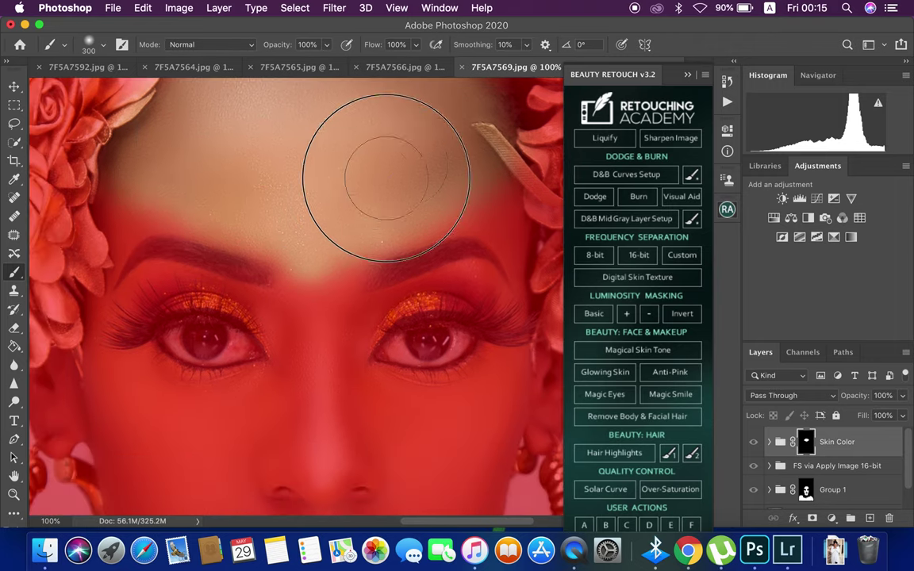
{"action": "mouse_move", "coordinate": [441, 125]}
{"action": "left_mouse_down"}
{"action": "mouse_move", "coordinate": [204, 153]}
{"action": "mouse_move", "coordinate": [287, 197]}
{"action": "left_mouse_up"}
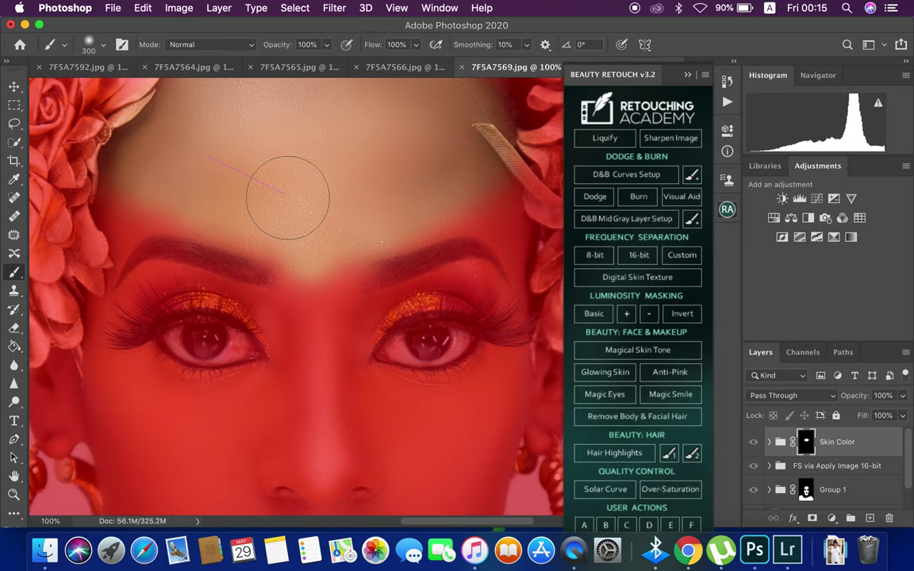
Paint the mask over the nose bridge, under the nose and the left cheek.
{"action": "key", "text": "bracketleft"}
{"action": "key", "text": "bracketleft"}
{"action": "mouse_move", "coordinate": [312, 261]}
{"action": "left_mouse_down"}
{"action": "mouse_move", "coordinate": [316, 340]}
{"action": "mouse_move", "coordinate": [262, 429]}
{"action": "mouse_move", "coordinate": [302, 373]}
{"action": "mouse_move", "coordinate": [310, 347]}
{"action": "mouse_move", "coordinate": [204, 432]}
{"action": "mouse_move", "coordinate": [405, 457]}
{"action": "mouse_move", "coordinate": [275, 465]}
{"action": "mouse_move", "coordinate": [326, 398]}
{"action": "mouse_move", "coordinate": [322, 326]}
{"action": "mouse_move", "coordinate": [445, 427]}
{"action": "mouse_move", "coordinate": [444, 418]}
{"action": "mouse_move", "coordinate": [491, 387]}
{"action": "left_mouse_up"}
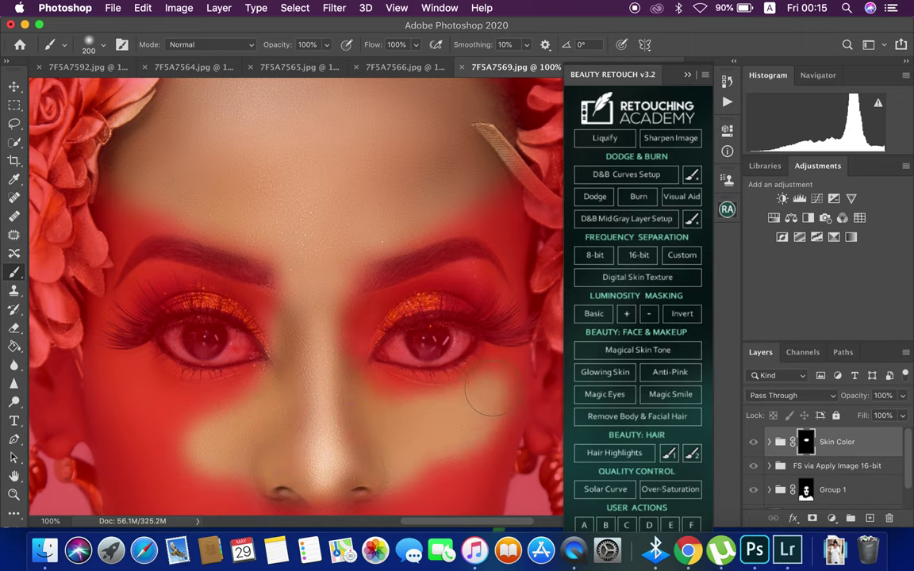
{"action": "scroll", "coordinate": [456, 442], "scroll_direction": "down", "scroll_amount": 3}
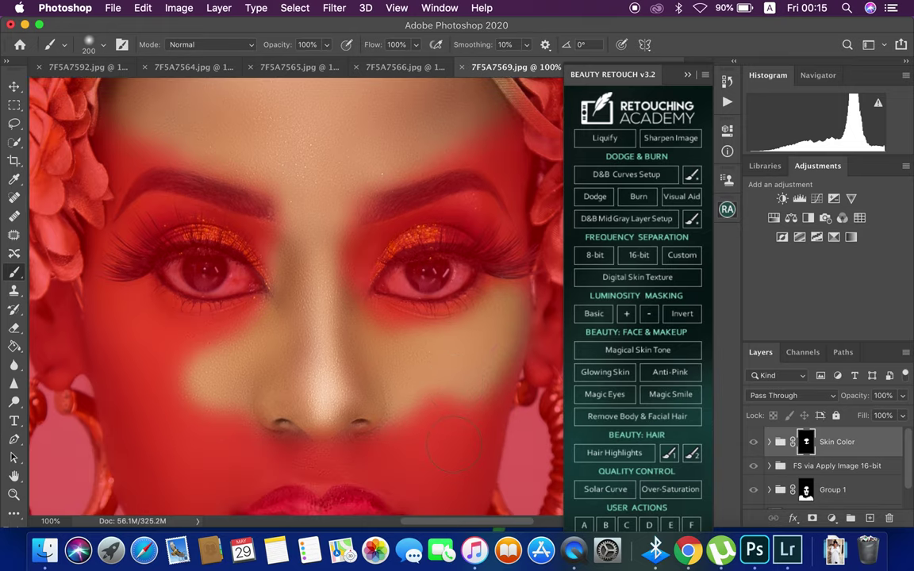
{"action": "mouse_move", "coordinate": [413, 420]}
{"action": "left_mouse_down"}
{"action": "mouse_move", "coordinate": [462, 383]}
{"action": "mouse_move", "coordinate": [479, 434]}
{"action": "mouse_move", "coordinate": [467, 435]}
{"action": "left_mouse_up"}
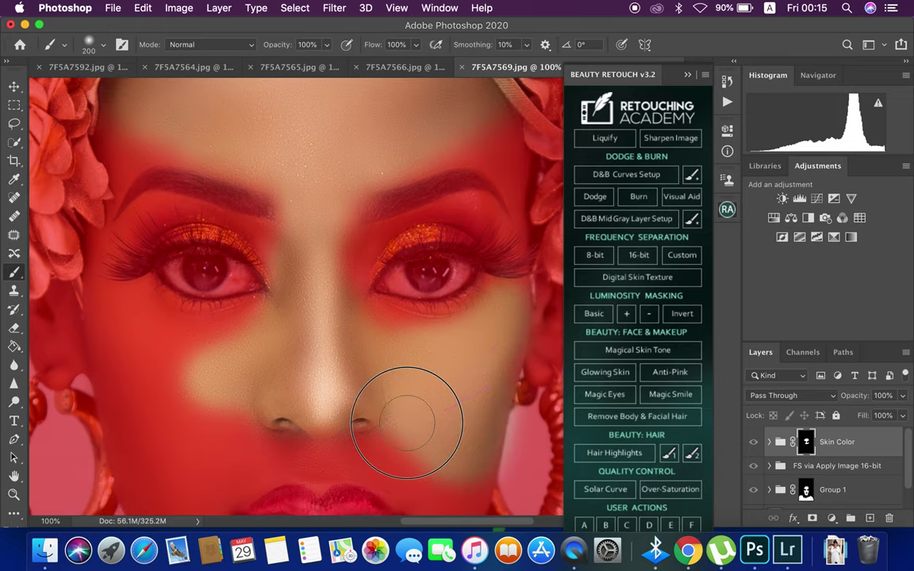
{"action": "mouse_move", "coordinate": [206, 430]}
{"action": "left_mouse_down"}
{"action": "mouse_move", "coordinate": [397, 428]}
{"action": "mouse_move", "coordinate": [285, 439]}
{"action": "mouse_move", "coordinate": [214, 458]}
{"action": "mouse_move", "coordinate": [208, 414]}
{"action": "mouse_move", "coordinate": [183, 356]}
{"action": "mouse_move", "coordinate": [153, 422]}
{"action": "mouse_move", "coordinate": [167, 491]}
{"action": "mouse_move", "coordinate": [159, 464]}
{"action": "mouse_move", "coordinate": [189, 404]}
{"action": "mouse_move", "coordinate": [174, 408]}
{"action": "mouse_move", "coordinate": [302, 306]}
{"action": "mouse_move", "coordinate": [300, 321]}
{"action": "mouse_move", "coordinate": [92, 326]}
{"action": "mouse_move", "coordinate": [103, 285]}
{"action": "mouse_move", "coordinate": [122, 306]}
{"action": "mouse_move", "coordinate": [111, 375]}
{"action": "mouse_move", "coordinate": [100, 347]}
{"action": "mouse_move", "coordinate": [106, 336]}
{"action": "mouse_move", "coordinate": [56, 305]}
{"action": "mouse_move", "coordinate": [66, 279]}
{"action": "left_mouse_up"}
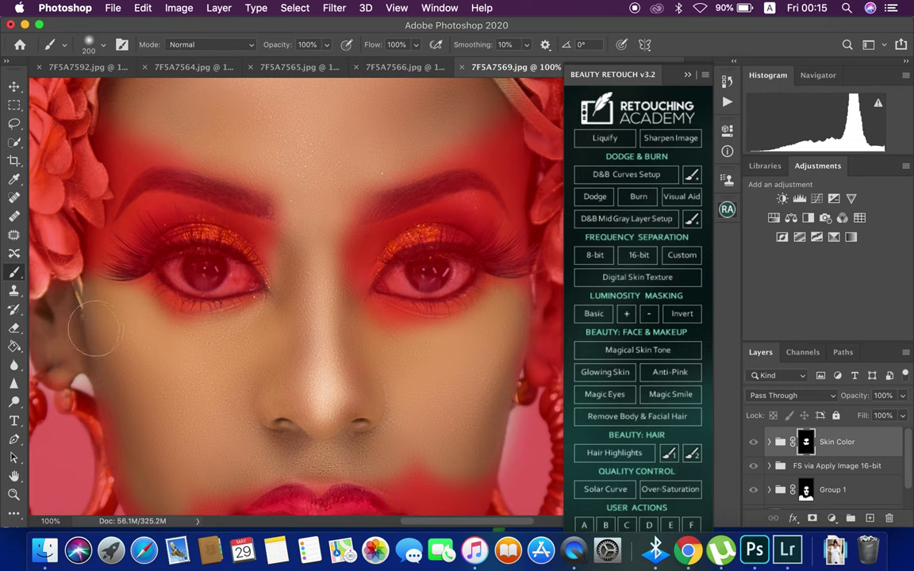
{"action": "scroll", "coordinate": [296, 296], "scroll_direction": "down", "scroll_amount": 1}
Paint the Skin Color mask over the chin, jawline and down the neck edges.
{"action": "scroll", "coordinate": [183, 356], "scroll_direction": "down", "scroll_amount": 4}
{"action": "mouse_move", "coordinate": [215, 417]}
{"action": "left_mouse_down"}
{"action": "mouse_move", "coordinate": [271, 489]}
{"action": "mouse_move", "coordinate": [159, 401]}
{"action": "mouse_move", "coordinate": [145, 365]}
{"action": "mouse_move", "coordinate": [214, 428]}
{"action": "mouse_move", "coordinate": [367, 464]}
{"action": "mouse_move", "coordinate": [418, 432]}
{"action": "mouse_move", "coordinate": [320, 472]}
{"action": "mouse_move", "coordinate": [418, 439]}
{"action": "mouse_move", "coordinate": [428, 336]}
{"action": "mouse_move", "coordinate": [418, 326]}
{"action": "mouse_move", "coordinate": [402, 343]}
{"action": "mouse_move", "coordinate": [452, 346]}
{"action": "mouse_move", "coordinate": [444, 349]}
{"action": "left_mouse_up"}
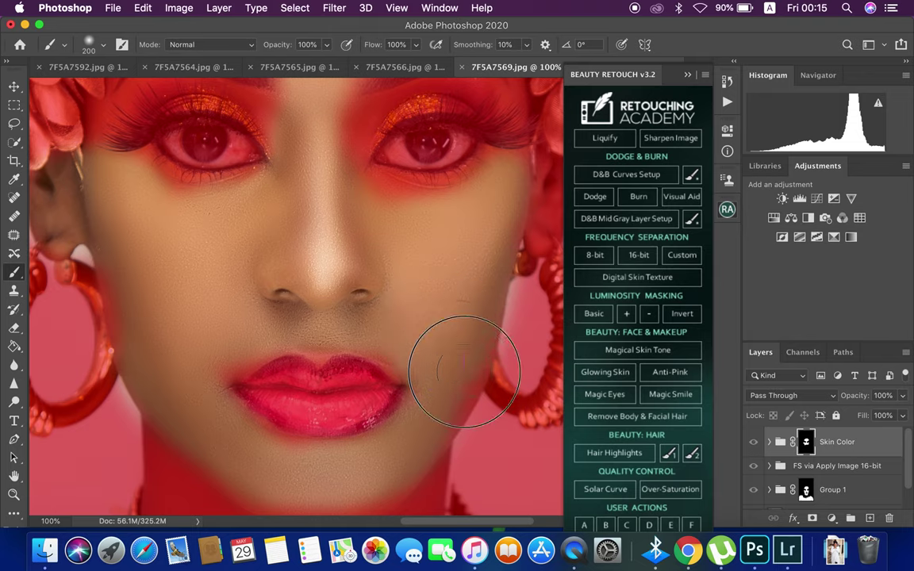
{"action": "mouse_move", "coordinate": [425, 418]}
{"action": "left_mouse_down"}
{"action": "mouse_move", "coordinate": [336, 479]}
{"action": "mouse_move", "coordinate": [266, 489]}
{"action": "left_mouse_up"}
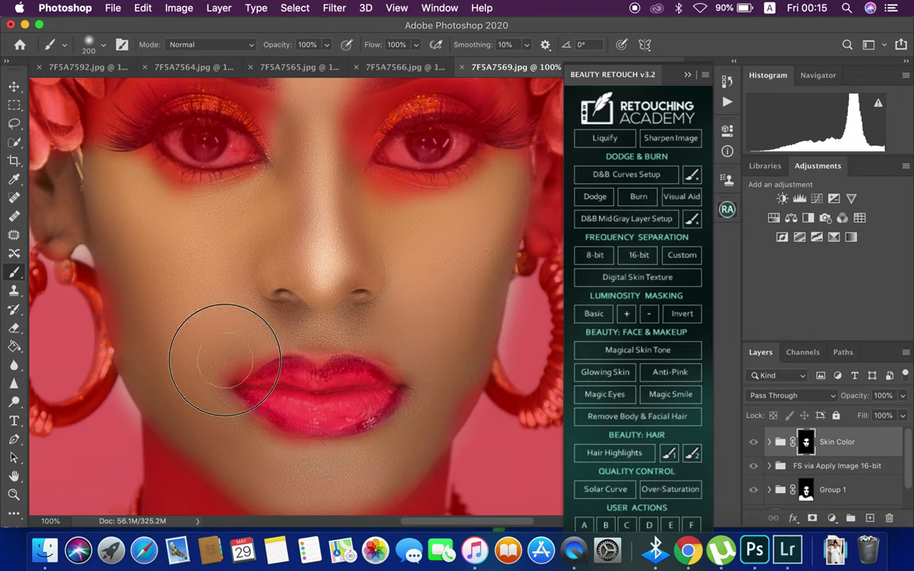
{"action": "left_click_drag", "start_coordinate": [211, 354], "coordinate": [201, 405]}
{"action": "scroll", "coordinate": [249, 437], "scroll_direction": "down", "scroll_amount": 3}
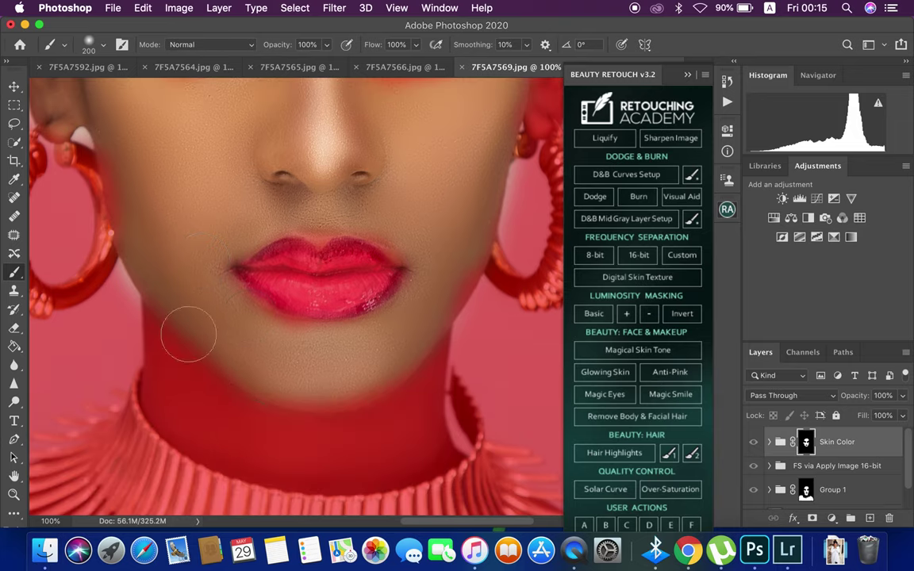
{"action": "mouse_move", "coordinate": [170, 315]}
{"action": "left_mouse_down"}
{"action": "mouse_move", "coordinate": [220, 397]}
{"action": "mouse_move", "coordinate": [373, 429]}
{"action": "left_mouse_up"}
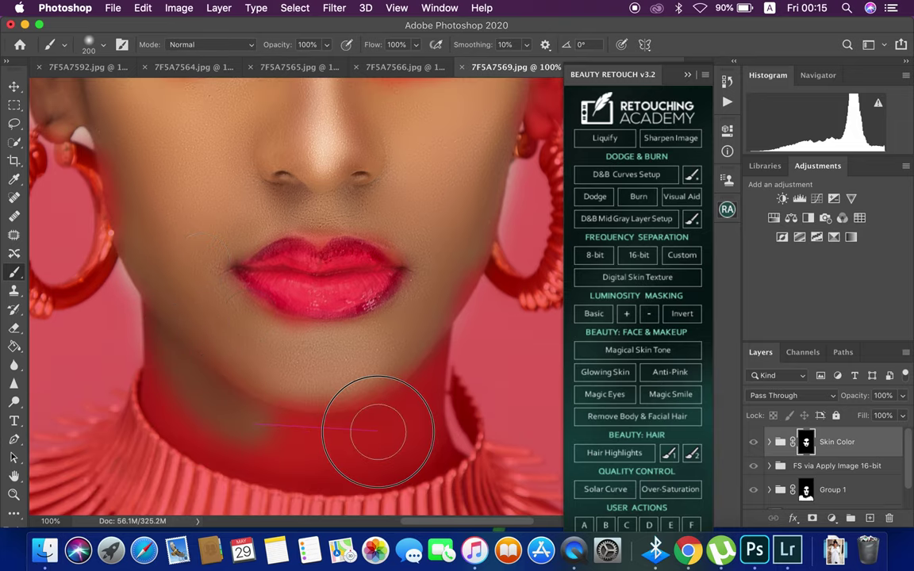
{"action": "mouse_move", "coordinate": [294, 417]}
{"action": "left_mouse_down"}
{"action": "mouse_move", "coordinate": [398, 378]}
{"action": "mouse_move", "coordinate": [398, 402]}
{"action": "mouse_move", "coordinate": [421, 347]}
{"action": "mouse_move", "coordinate": [337, 452]}
{"action": "mouse_move", "coordinate": [209, 394]}
{"action": "left_mouse_up"}
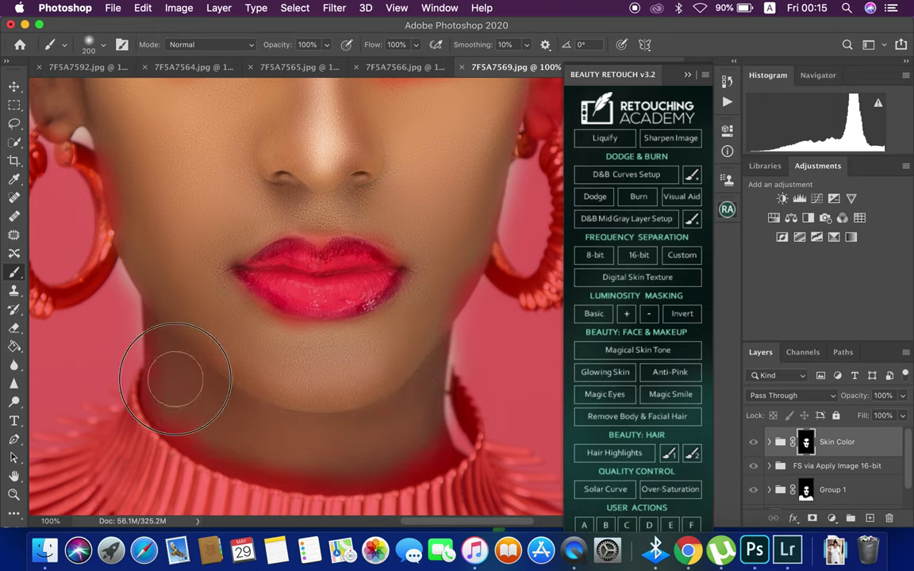
{"action": "mouse_move", "coordinate": [234, 448]}
{"action": "left_mouse_down"}
{"action": "mouse_move", "coordinate": [296, 425]}
{"action": "mouse_move", "coordinate": [438, 439]}
{"action": "mouse_move", "coordinate": [422, 449]}
{"action": "left_mouse_up"}
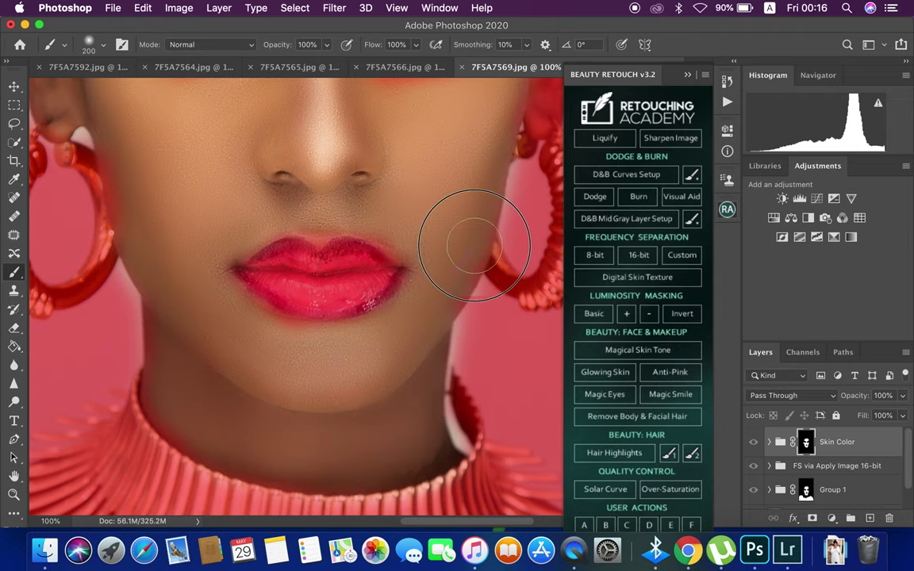
{"action": "scroll", "coordinate": [365, 392], "scroll_direction": "down", "scroll_amount": 5}
{"action": "scroll", "coordinate": [364, 392], "scroll_direction": "down", "scroll_amount": 5}
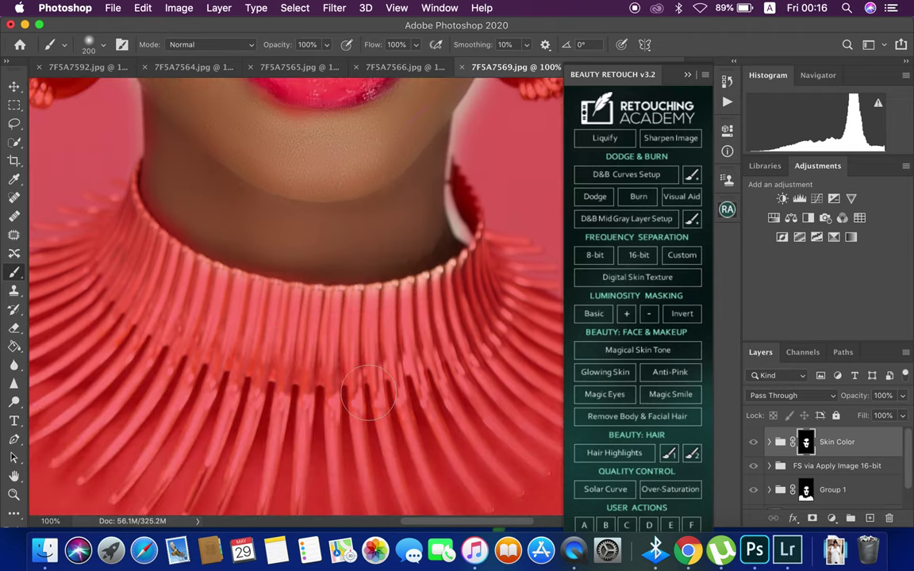
Paint the Skin Color mask across the red chest and right shoulder.
{"action": "scroll", "coordinate": [369, 392], "scroll_direction": "down", "scroll_amount": 4}
{"action": "scroll", "coordinate": [369, 393], "scroll_direction": "down", "scroll_amount": 2}
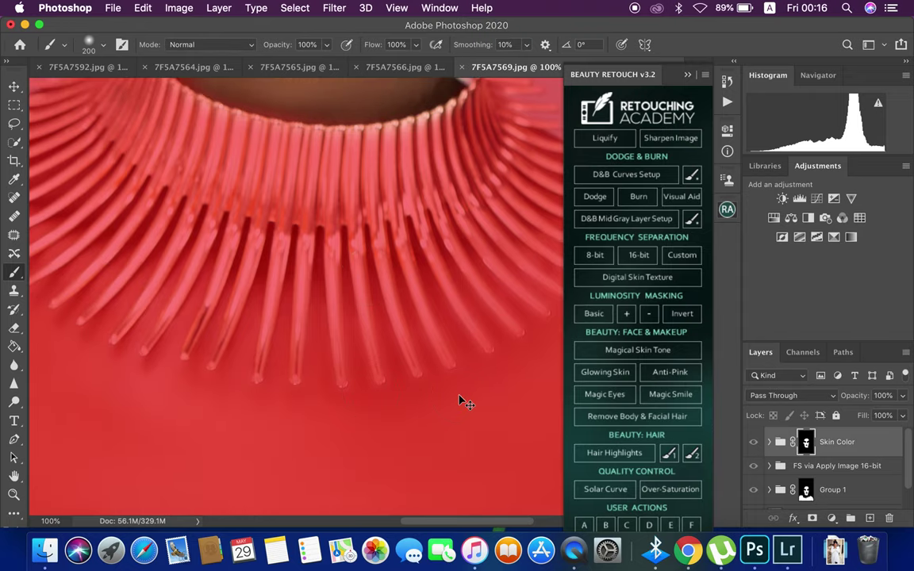
{"action": "key", "text": "super+minus"}
{"action": "key", "text": "super+minus"}
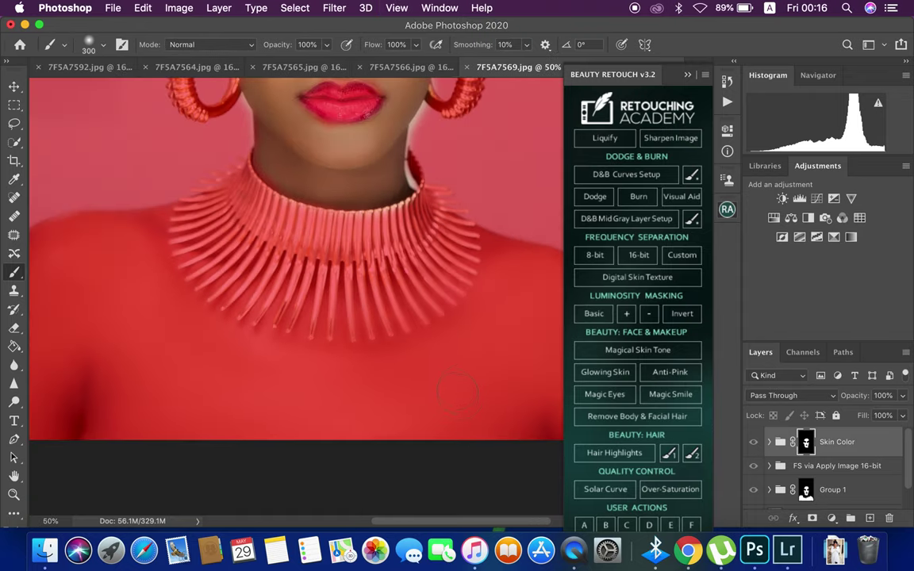
{"action": "mouse_move", "coordinate": [478, 376]}
{"action": "left_mouse_down"}
{"action": "mouse_move", "coordinate": [214, 393]}
{"action": "mouse_move", "coordinate": [122, 316]}
{"action": "mouse_move", "coordinate": [238, 372]}
{"action": "mouse_move", "coordinate": [326, 347]}
{"action": "mouse_move", "coordinate": [190, 326]}
{"action": "mouse_move", "coordinate": [265, 315]}
{"action": "mouse_move", "coordinate": [431, 336]}
{"action": "mouse_move", "coordinate": [326, 336]}
{"action": "mouse_move", "coordinate": [388, 296]}
{"action": "mouse_move", "coordinate": [473, 265]}
{"action": "mouse_move", "coordinate": [544, 320]}
{"action": "mouse_move", "coordinate": [444, 453]}
{"action": "mouse_move", "coordinate": [367, 452]}
{"action": "mouse_move", "coordinate": [499, 342]}
{"action": "mouse_move", "coordinate": [125, 404]}
{"action": "mouse_move", "coordinate": [139, 367]}
{"action": "mouse_move", "coordinate": [118, 307]}
{"action": "mouse_move", "coordinate": [41, 368]}
{"action": "mouse_move", "coordinate": [76, 389]}
{"action": "mouse_move", "coordinate": [111, 303]}
{"action": "mouse_move", "coordinate": [133, 306]}
{"action": "mouse_move", "coordinate": [183, 254]}
{"action": "mouse_move", "coordinate": [142, 275]}
{"action": "mouse_move", "coordinate": [92, 265]}
{"action": "mouse_move", "coordinate": [92, 285]}
{"action": "mouse_move", "coordinate": [36, 297]}
{"action": "mouse_move", "coordinate": [71, 400]}
{"action": "mouse_move", "coordinate": [132, 265]}
{"action": "mouse_move", "coordinate": [61, 265]}
{"action": "mouse_move", "coordinate": [48, 317]}
{"action": "mouse_move", "coordinate": [183, 397]}
{"action": "mouse_move", "coordinate": [377, 413]}
{"action": "mouse_move", "coordinate": [410, 400]}
{"action": "left_mouse_up"}
{"action": "mouse_move", "coordinate": [330, 417]}
{"action": "left_mouse_down"}
{"action": "mouse_move", "coordinate": [228, 421]}
{"action": "mouse_move", "coordinate": [139, 437]}
{"action": "left_mouse_up"}
{"action": "mouse_move", "coordinate": [384, 397]}
{"action": "left_mouse_down"}
{"action": "mouse_move", "coordinate": [388, 378]}
{"action": "mouse_move", "coordinate": [398, 422]}
{"action": "mouse_move", "coordinate": [350, 301]}
{"action": "mouse_move", "coordinate": [265, 255]}
{"action": "mouse_move", "coordinate": [357, 296]}
{"action": "mouse_move", "coordinate": [322, 271]}
{"action": "mouse_move", "coordinate": [367, 299]}
{"action": "mouse_move", "coordinate": [442, 408]}
{"action": "mouse_move", "coordinate": [393, 322]}
{"action": "mouse_move", "coordinate": [357, 285]}
{"action": "mouse_move", "coordinate": [387, 326]}
{"action": "mouse_move", "coordinate": [428, 420]}
{"action": "left_mouse_up"}
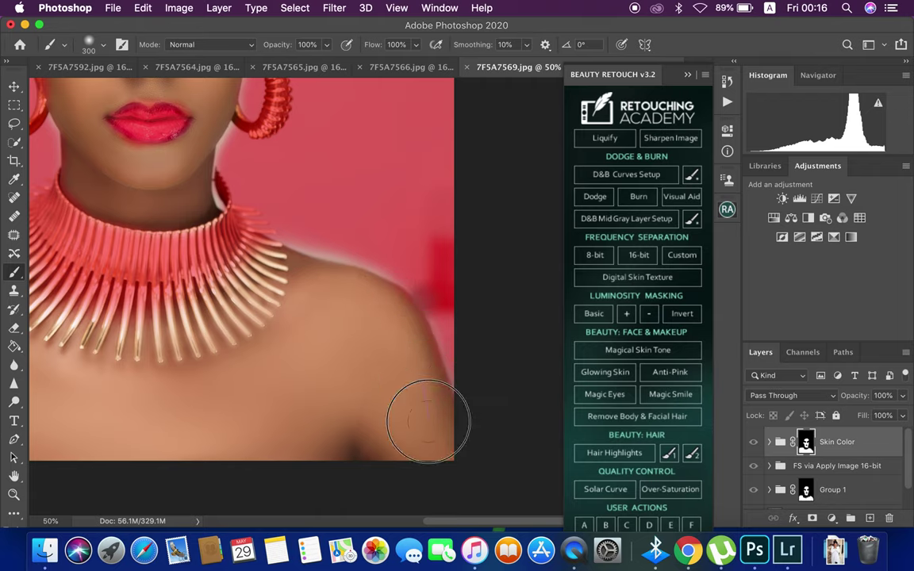
{"action": "mouse_move", "coordinate": [362, 389]}
{"action": "left_mouse_down"}
{"action": "mouse_move", "coordinate": [342, 301]}
{"action": "mouse_move", "coordinate": [388, 306]}
{"action": "mouse_move", "coordinate": [336, 367]}
{"action": "left_mouse_up"}
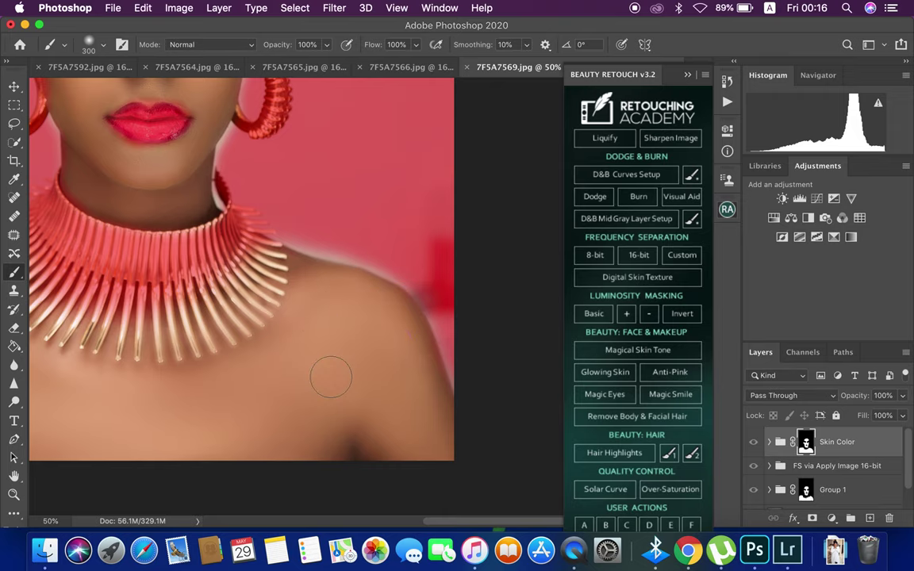
{"action": "scroll", "coordinate": [330, 379], "scroll_direction": "up", "scroll_amount": 2}
{"action": "scroll", "coordinate": [329, 378], "scroll_direction": "up", "scroll_amount": 3}
{"action": "scroll", "coordinate": [238, 377], "scroll_direction": "up", "scroll_amount": 6}
{"action": "scroll", "coordinate": [140, 374], "scroll_direction": "up", "scroll_amount": 1}
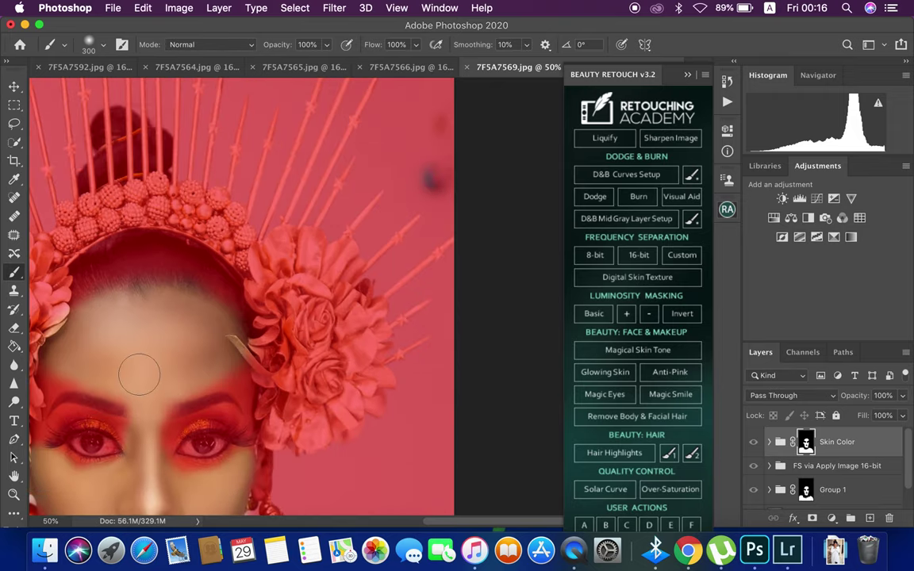
{"action": "scroll", "coordinate": [115, 388], "scroll_direction": "down", "scroll_amount": 1}
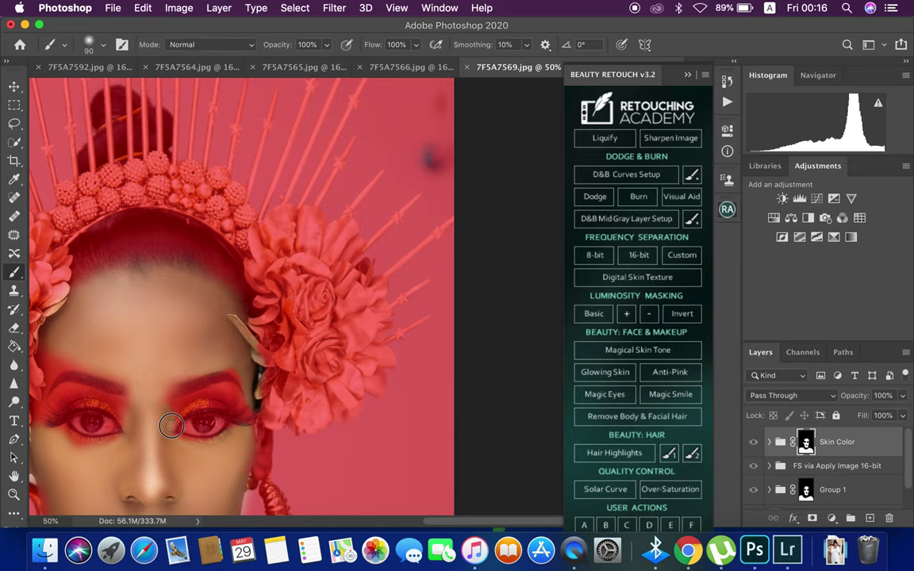
Extend the mask above the left eyebrow and down the left temple.
{"action": "left_click_drag", "start_coordinate": [170, 432], "coordinate": [199, 433]}
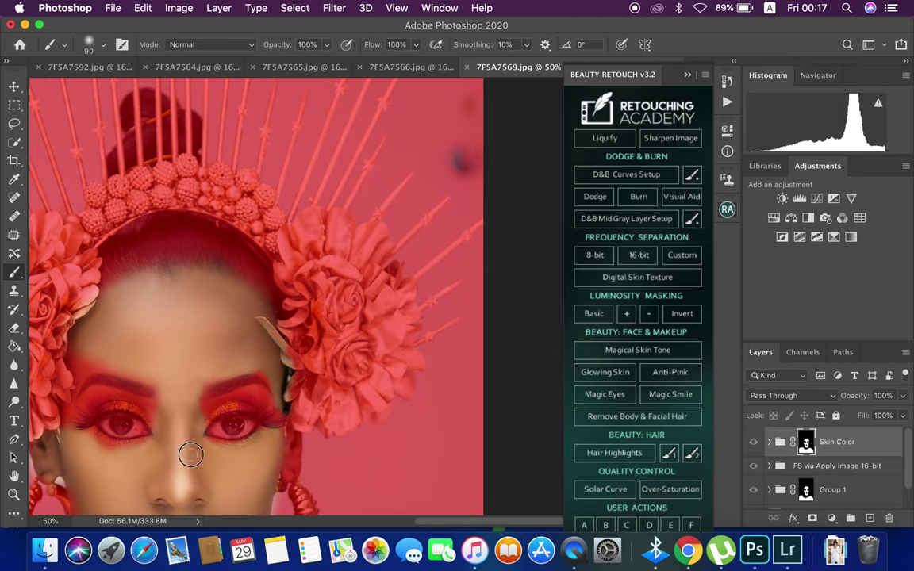
{"action": "left_click_drag", "start_coordinate": [159, 419], "coordinate": [207, 423]}
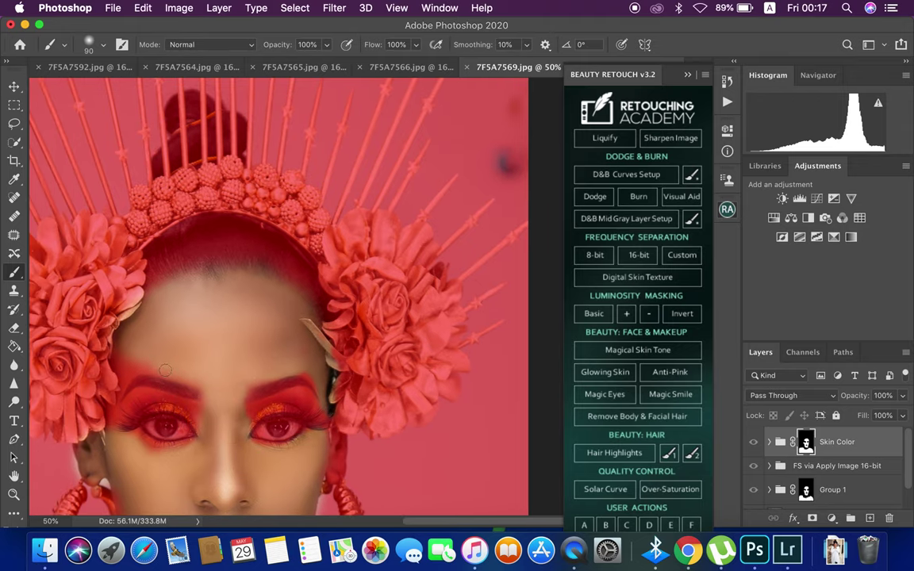
{"action": "left_click_drag", "start_coordinate": [126, 358], "coordinate": [161, 361]}
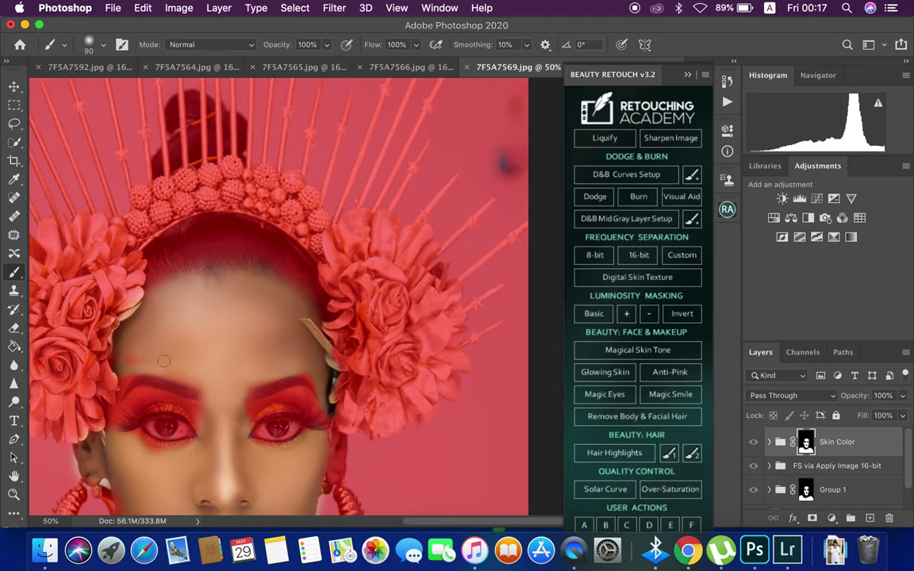
{"action": "key", "text": "bracketright"}
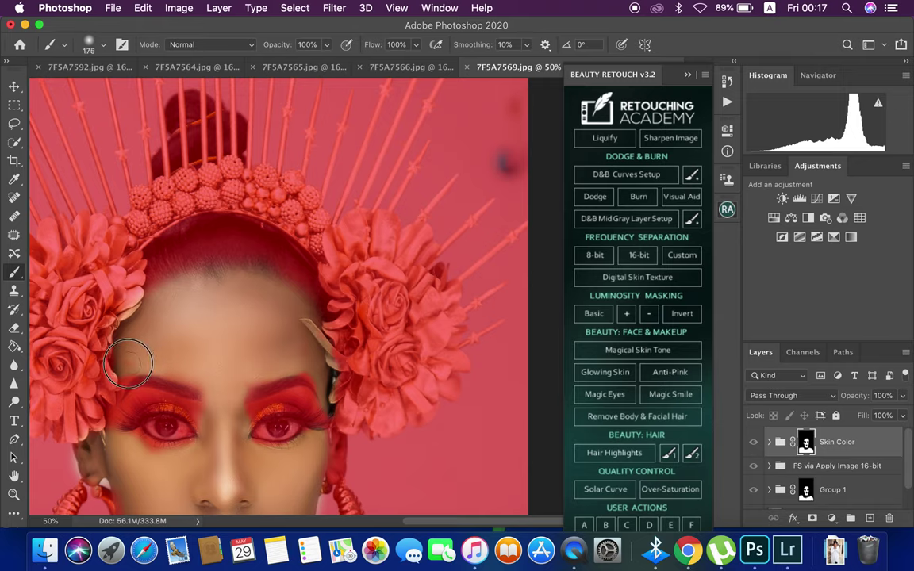
{"action": "mouse_move", "coordinate": [125, 366]}
{"action": "left_mouse_down"}
{"action": "mouse_move", "coordinate": [112, 434]}
{"action": "mouse_move", "coordinate": [203, 441]}
{"action": "left_mouse_up"}
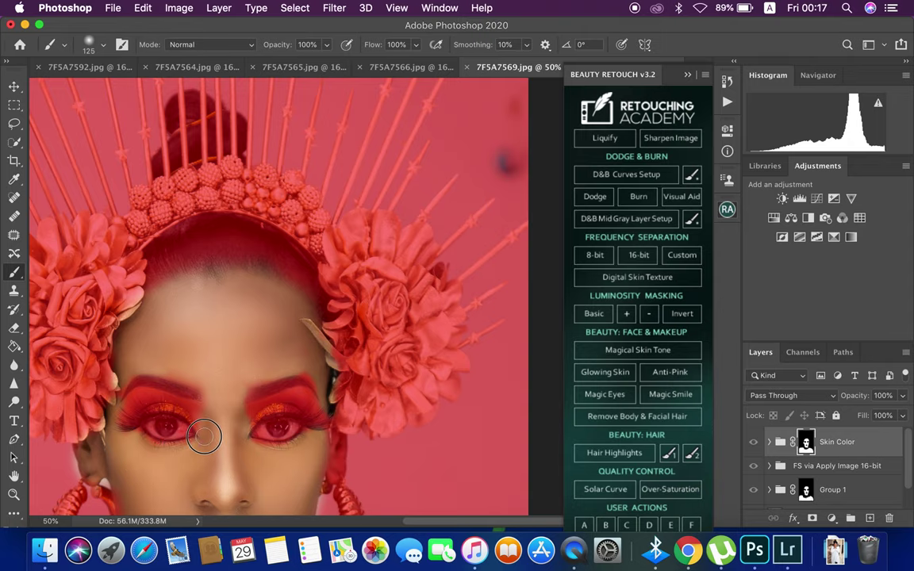
{"action": "key", "text": "super+minus"}
{"action": "key", "text": "super+minus"}
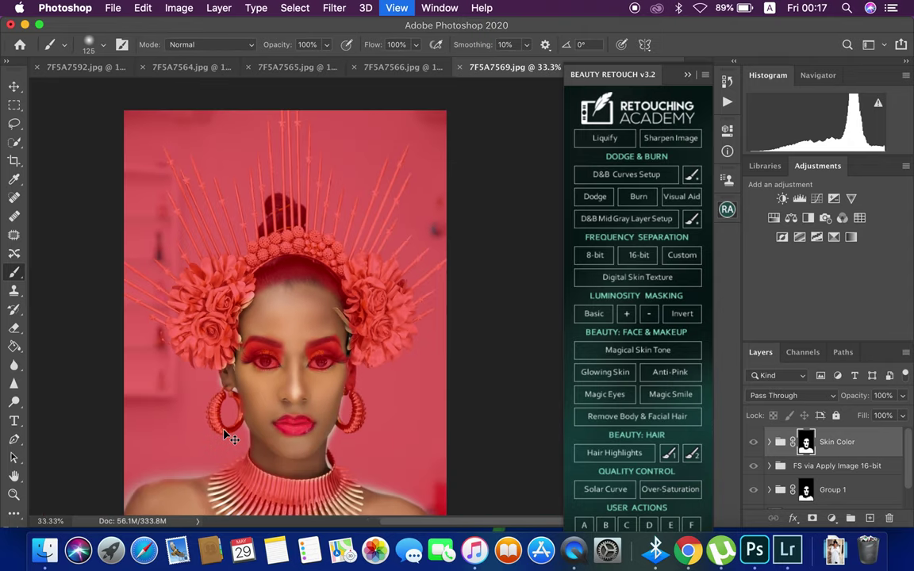
{"action": "key", "text": "super+minus"}
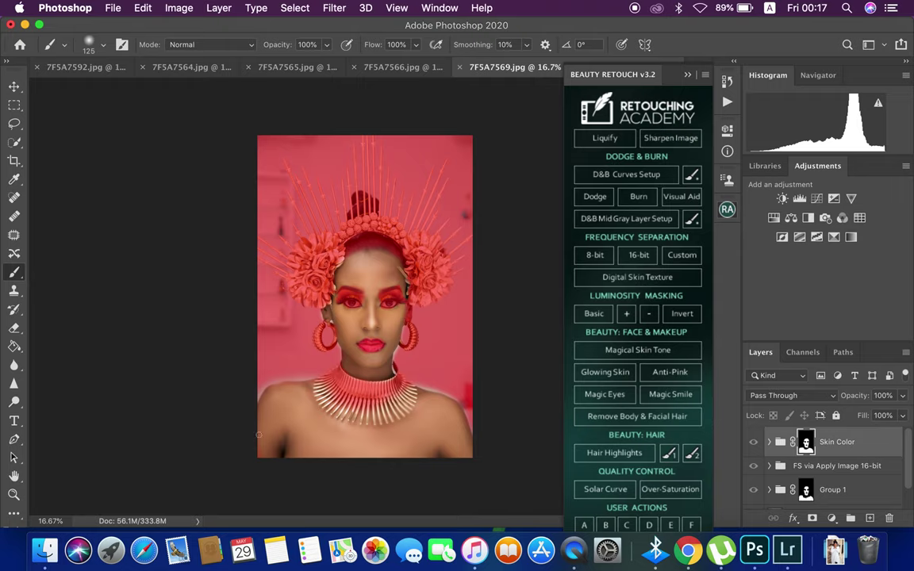
Turn off the red mask overlay and zoom in to review the tanned face.
{"action": "key", "text": "bracketright"}
{"action": "key", "text": "backslash"}
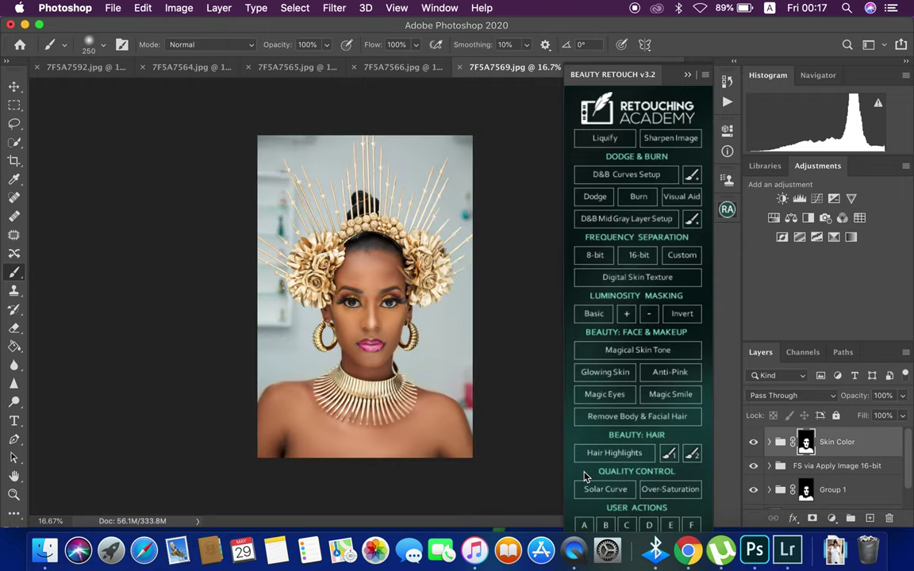
{"action": "key", "text": "super+plus"}
{"action": "key", "text": "super+plus"}
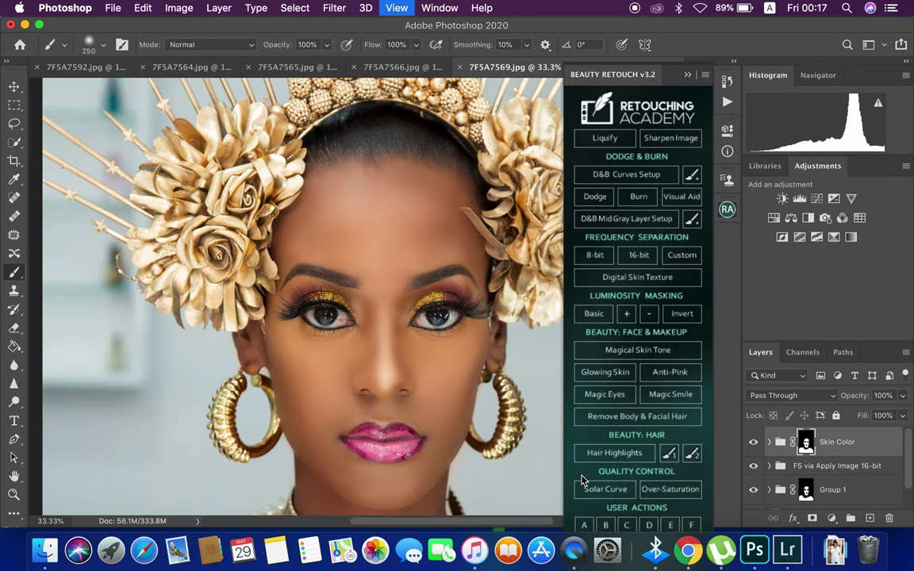
{"action": "key", "text": "super+plus"}
{"action": "key", "text": "super+plus"}
{"action": "key", "text": "super+minus"}
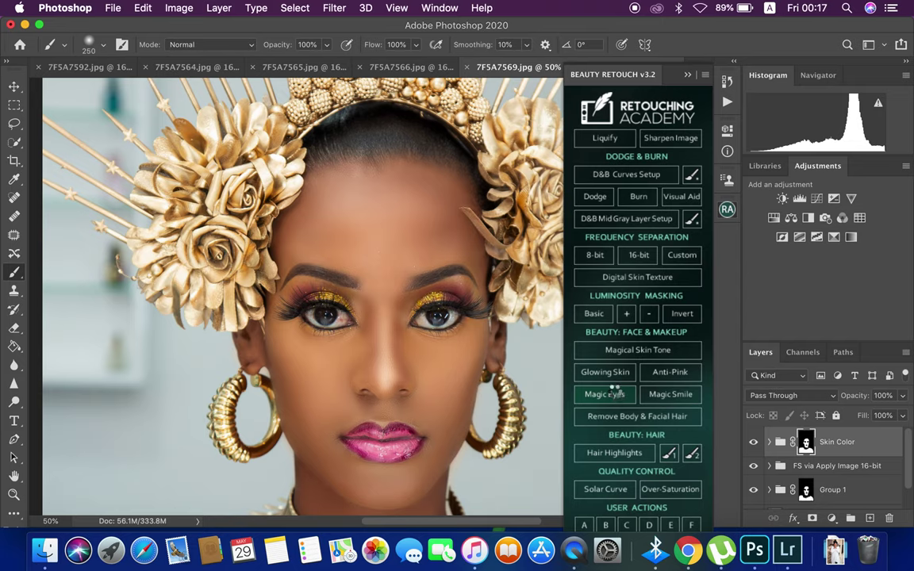
Run Magic Eyes and paint its Change Color mask over both irises to tint them blue.
{"action": "left_click", "coordinate": [615, 388]}
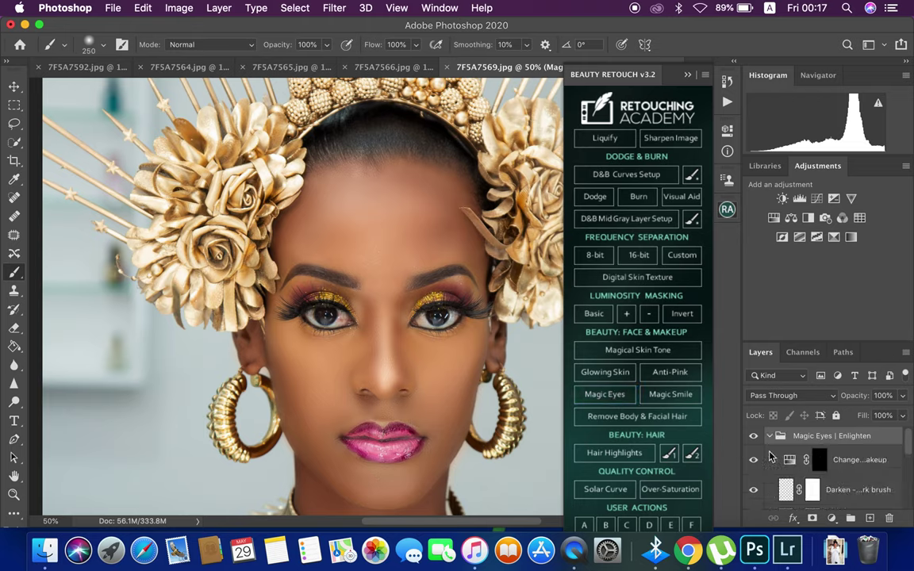
{"action": "left_click", "coordinate": [819, 464]}
{"action": "key", "text": "super+plus"}
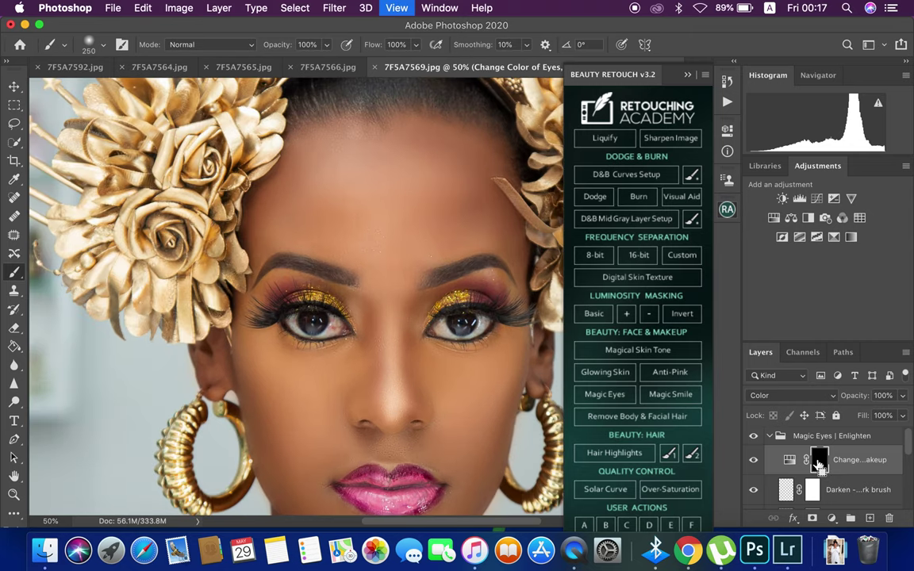
{"action": "key", "text": "super+plus"}
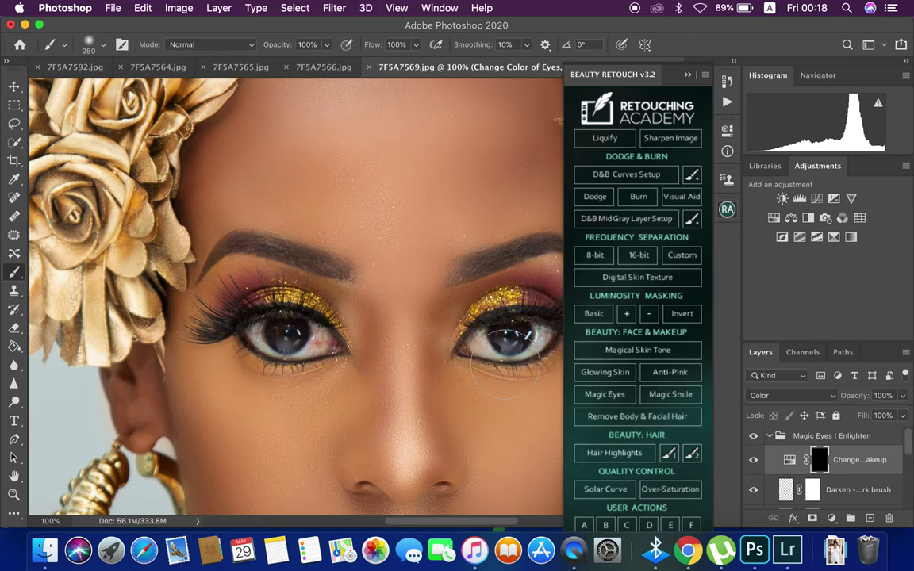
{"action": "key", "text": "bracketleft"}
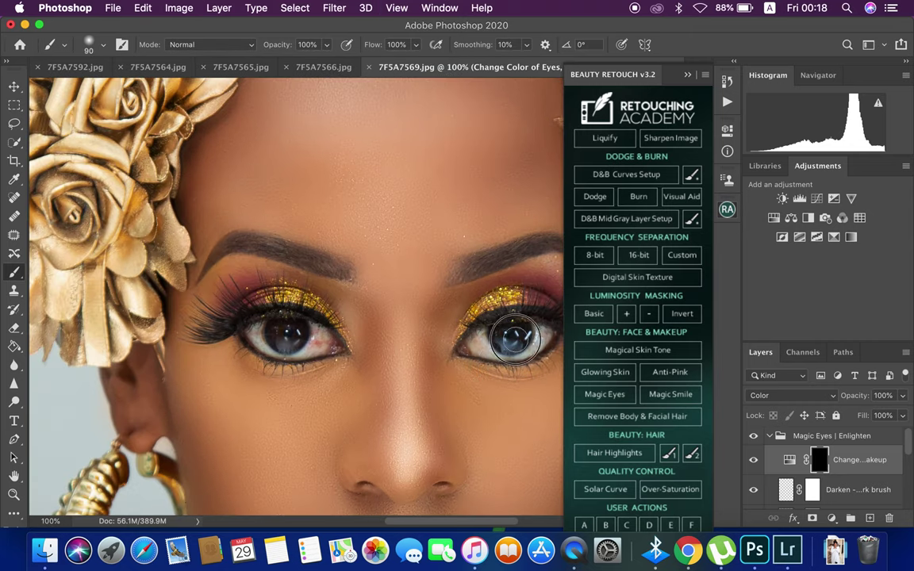
{"action": "left_click_drag", "start_coordinate": [509, 343], "coordinate": [519, 335]}
{"action": "left_click_drag", "start_coordinate": [275, 333], "coordinate": [295, 340]}
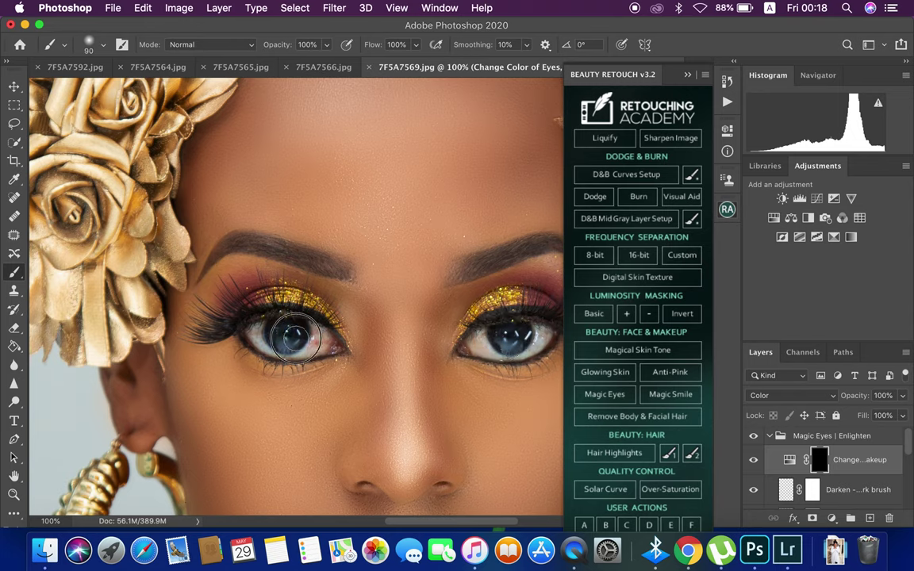
{"action": "scroll", "coordinate": [880, 470], "scroll_direction": "down", "scroll_amount": 2}
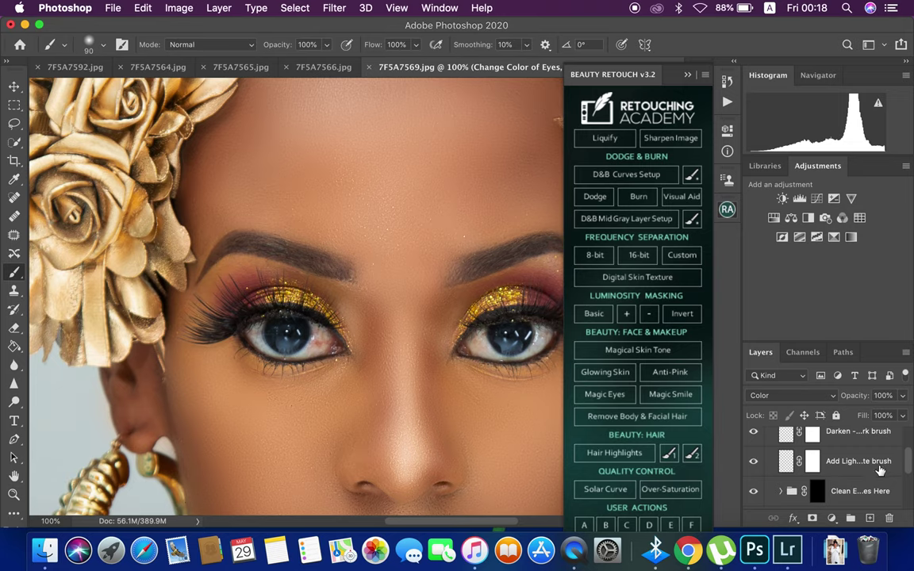
On the Clean Eyes Here group, paint both eye whites and irises with a smaller brush.
{"action": "left_click", "coordinate": [817, 492]}
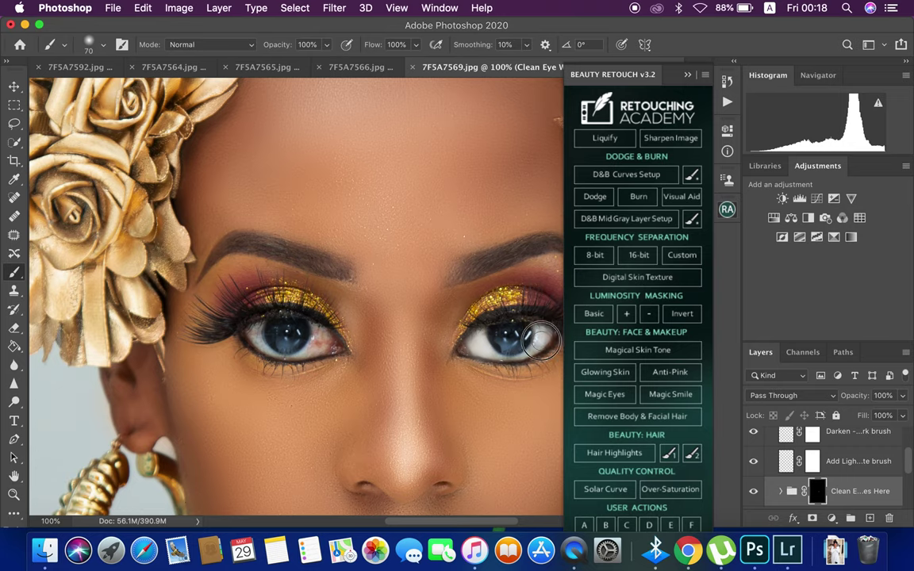
{"action": "key", "text": "bracketleft"}
{"action": "key", "text": "bracketleft"}
{"action": "key", "text": "bracketleft"}
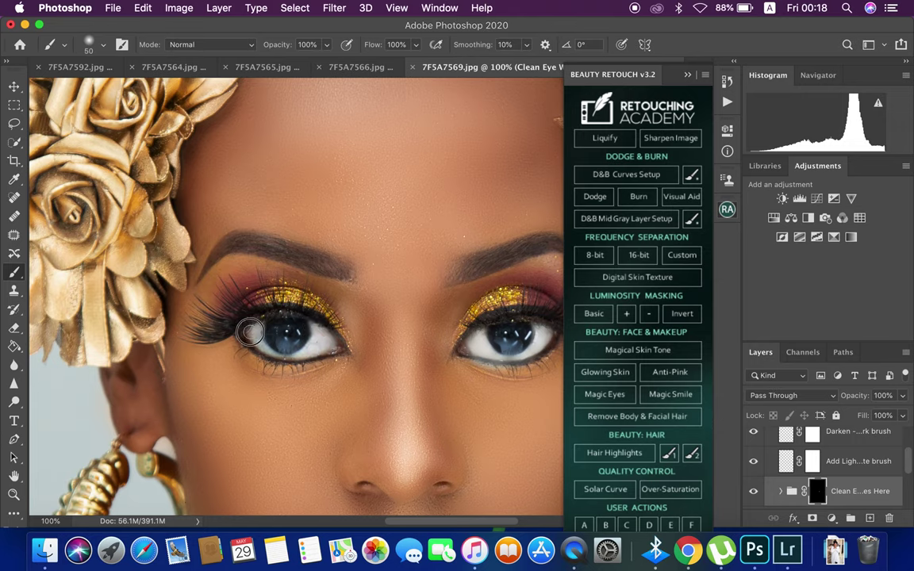
{"action": "left_click_drag", "start_coordinate": [287, 359], "coordinate": [319, 347]}
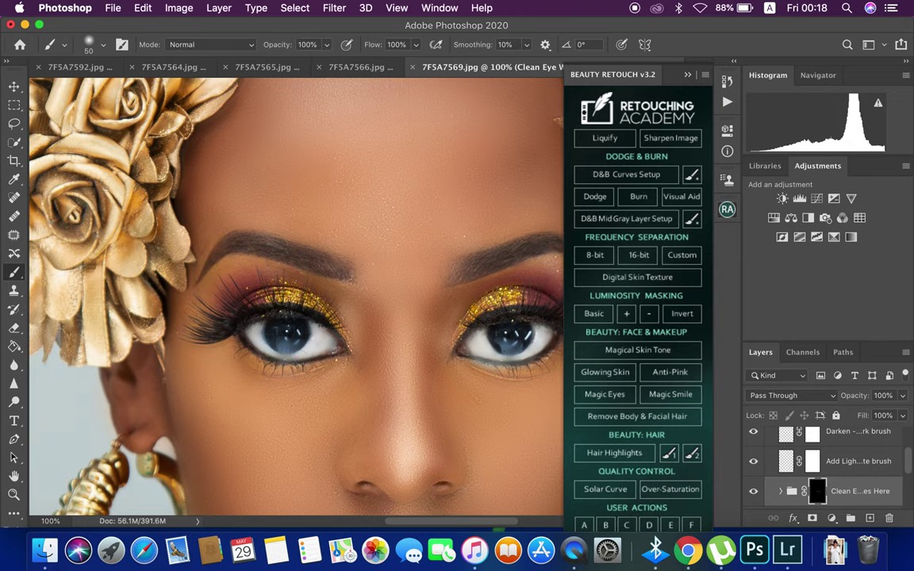
{"action": "left_click_drag", "start_coordinate": [239, 327], "coordinate": [226, 290]}
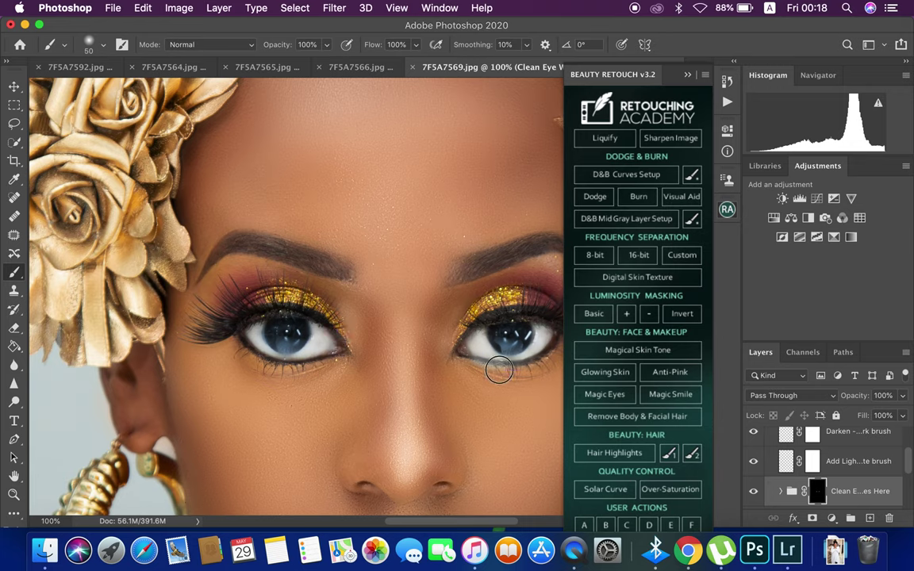
{"action": "left_click_drag", "start_coordinate": [521, 367], "coordinate": [548, 341]}
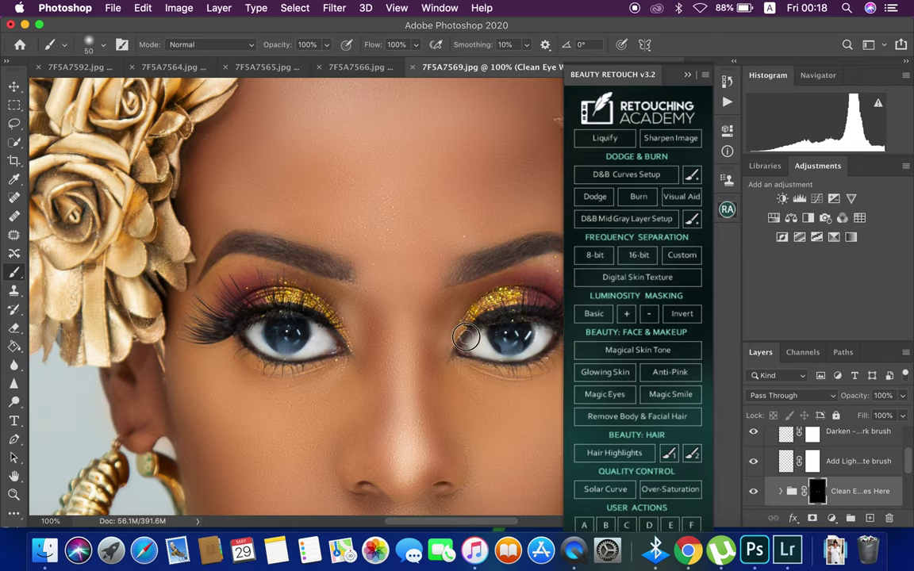
{"action": "key", "text": "super+minus"}
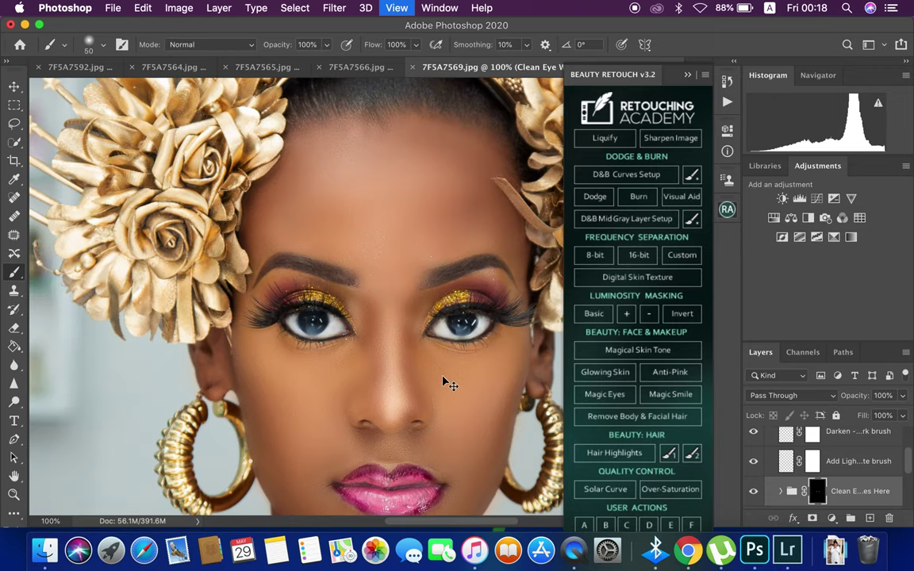
Flatten the retouched portrait into a single Background layer.
{"action": "key", "text": "super+minus"}
{"action": "key", "text": "super+minus"}
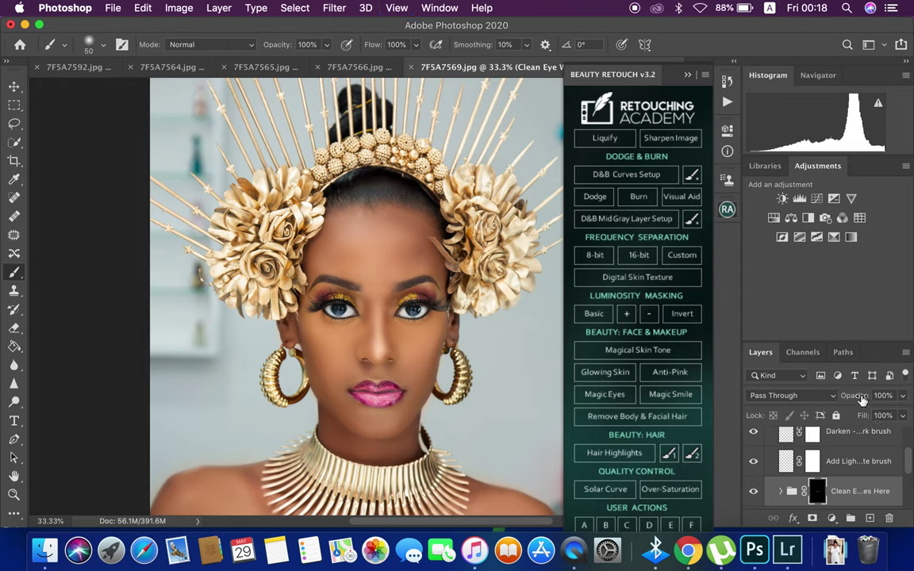
{"action": "type", "text": "70"}
{"action": "scroll", "coordinate": [887, 486], "scroll_direction": "down", "scroll_amount": 3}
{"action": "right_click", "coordinate": [783, 493]}
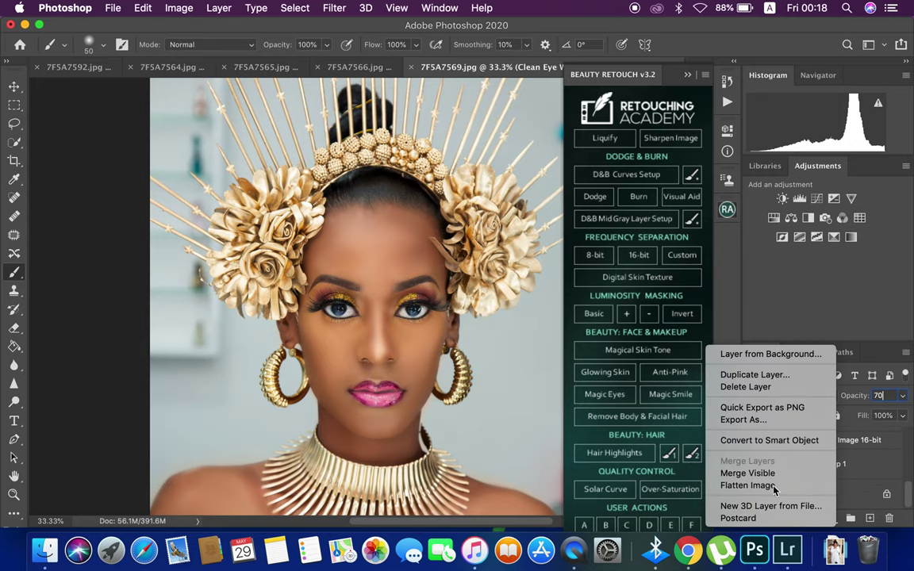
{"action": "left_click", "coordinate": [767, 486]}
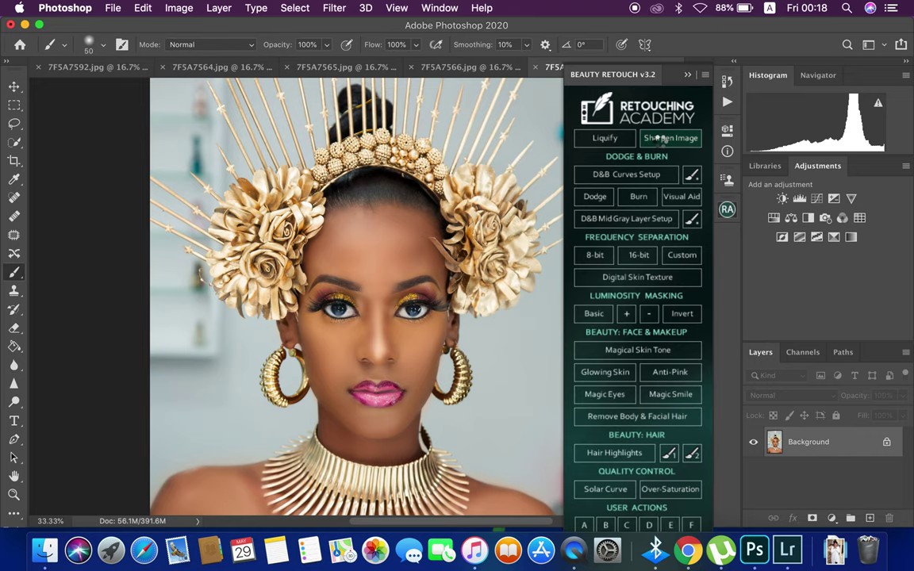
Zoom in on the face and select the Sharpened layer's mask.
{"action": "key", "text": "super+plus"}
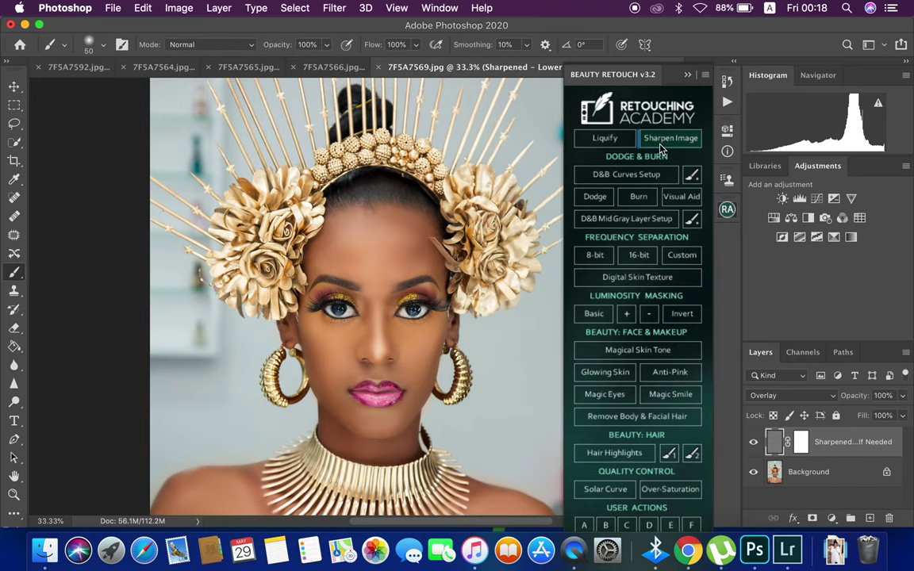
{"action": "key", "text": "super+plus"}
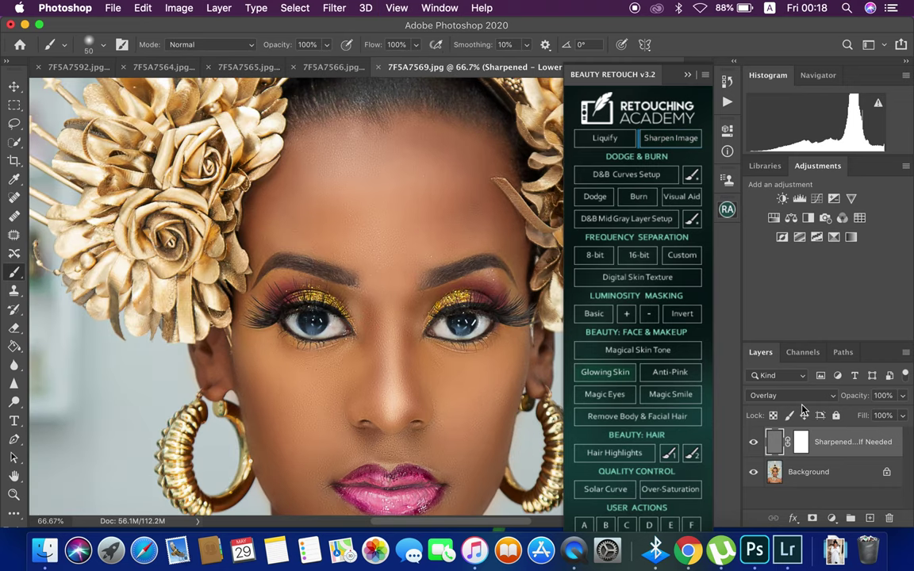
{"action": "left_click", "coordinate": [802, 448]}
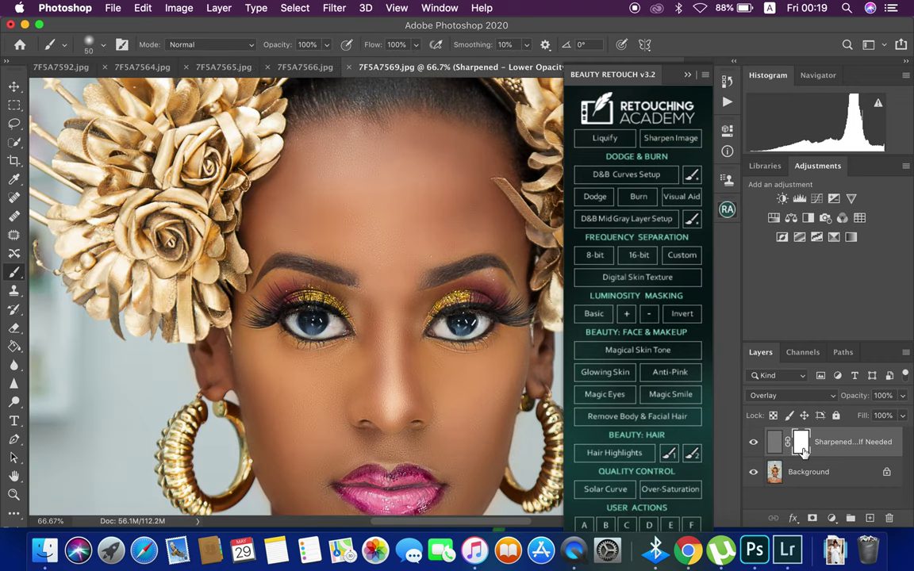
Invert the Sharpened mask to hide sharpening, then paint it back over the forehead.
{"action": "key", "text": "super+i"}
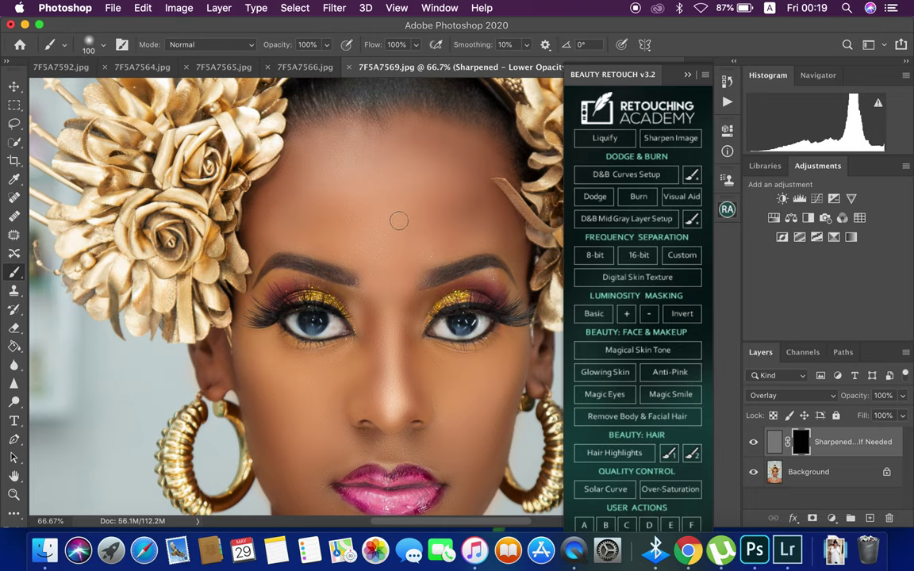
{"action": "left_click_drag", "start_coordinate": [424, 175], "coordinate": [332, 210]}
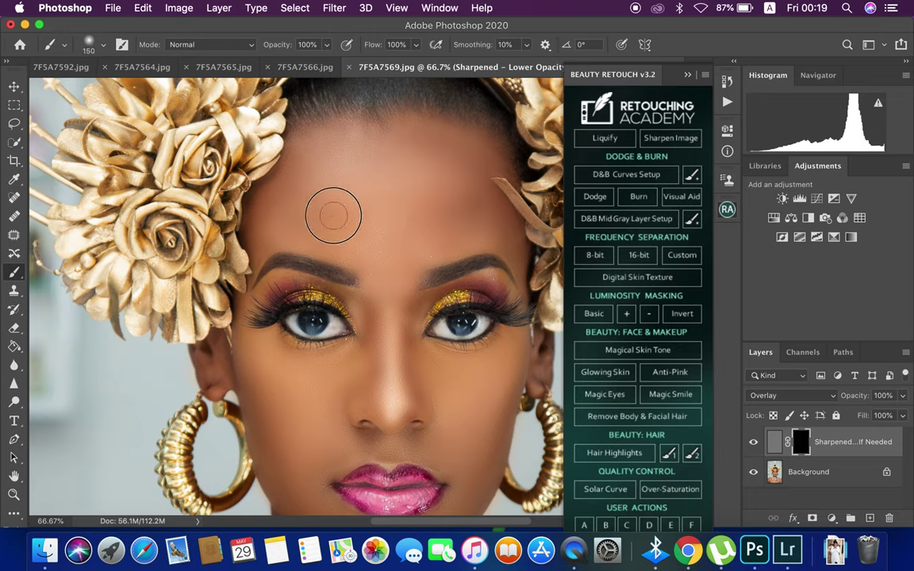
{"action": "key", "text": "bracketright"}
{"action": "key", "text": "bracketright"}
{"action": "key", "text": "bracketright"}
{"action": "mouse_move", "coordinate": [419, 188]}
{"action": "left_mouse_down"}
{"action": "mouse_move", "coordinate": [408, 228]}
{"action": "mouse_move", "coordinate": [306, 150]}
{"action": "mouse_move", "coordinate": [296, 203]}
{"action": "mouse_move", "coordinate": [387, 281]}
{"action": "mouse_move", "coordinate": [360, 370]}
{"action": "mouse_move", "coordinate": [371, 346]}
{"action": "mouse_move", "coordinate": [326, 377]}
{"action": "mouse_move", "coordinate": [346, 367]}
{"action": "mouse_move", "coordinate": [429, 402]}
{"action": "mouse_move", "coordinate": [403, 347]}
{"action": "mouse_move", "coordinate": [468, 388]}
{"action": "mouse_move", "coordinate": [479, 347]}
{"action": "mouse_move", "coordinate": [456, 449]}
{"action": "mouse_move", "coordinate": [365, 389]}
{"action": "mouse_move", "coordinate": [306, 388]}
{"action": "mouse_move", "coordinate": [296, 411]}
{"action": "mouse_move", "coordinate": [275, 275]}
{"action": "mouse_move", "coordinate": [300, 343]}
{"action": "mouse_move", "coordinate": [286, 347]}
{"action": "left_mouse_up"}
Paint the sharpening back across the cheek and nose with a slightly smaller brush.
{"action": "scroll", "coordinate": [297, 407], "scroll_direction": "down", "scroll_amount": 2}
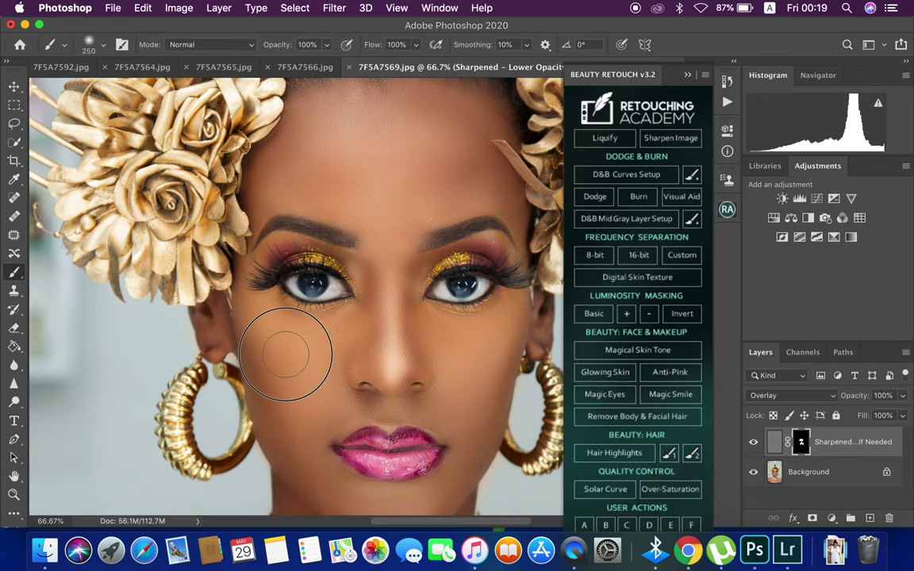
{"action": "scroll", "coordinate": [312, 420], "scroll_direction": "down", "scroll_amount": 8}
{"action": "mouse_move", "coordinate": [302, 310]}
{"action": "left_mouse_down"}
{"action": "mouse_move", "coordinate": [377, 340]}
{"action": "mouse_move", "coordinate": [439, 333]}
{"action": "left_mouse_up"}
{"action": "key", "text": "bracketleft"}
{"action": "mouse_move", "coordinate": [508, 159]}
{"action": "left_mouse_down"}
{"action": "mouse_move", "coordinate": [506, 167]}
{"action": "mouse_move", "coordinate": [435, 188]}
{"action": "mouse_move", "coordinate": [405, 113]}
{"action": "mouse_move", "coordinate": [342, 178]}
{"action": "mouse_move", "coordinate": [265, 159]}
{"action": "mouse_move", "coordinate": [239, 140]}
{"action": "mouse_move", "coordinate": [285, 272]}
{"action": "mouse_move", "coordinate": [282, 261]}
{"action": "mouse_move", "coordinate": [348, 344]}
{"action": "mouse_move", "coordinate": [418, 336]}
{"action": "mouse_move", "coordinate": [475, 245]}
{"action": "mouse_move", "coordinate": [496, 179]}
{"action": "mouse_move", "coordinate": [429, 248]}
{"action": "mouse_move", "coordinate": [406, 198]}
{"action": "mouse_move", "coordinate": [372, 171]}
{"action": "mouse_move", "coordinate": [343, 189]}
{"action": "mouse_move", "coordinate": [351, 204]}
{"action": "mouse_move", "coordinate": [321, 167]}
{"action": "mouse_move", "coordinate": [245, 136]}
{"action": "mouse_move", "coordinate": [289, 197]}
{"action": "mouse_move", "coordinate": [297, 271]}
{"action": "mouse_move", "coordinate": [279, 261]}
{"action": "mouse_move", "coordinate": [354, 346]}
{"action": "left_mouse_up"}
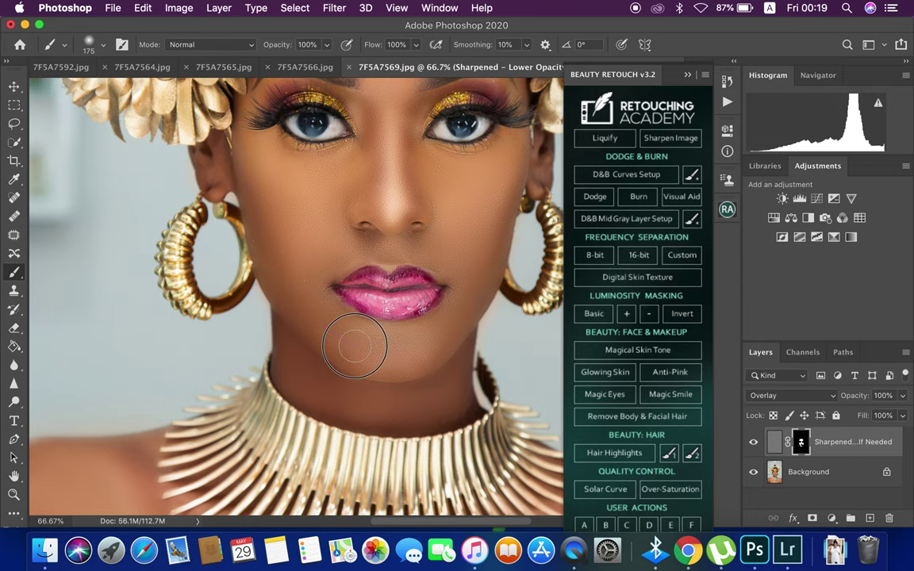
Reveal the sharpening along the nose bridge, fine-tuning the brush size.
{"action": "scroll", "coordinate": [355, 346], "scroll_direction": "up", "scroll_amount": 1}
{"action": "scroll", "coordinate": [355, 346], "scroll_direction": "up", "scroll_amount": 2}
{"action": "scroll", "coordinate": [354, 346], "scroll_direction": "up", "scroll_amount": 2}
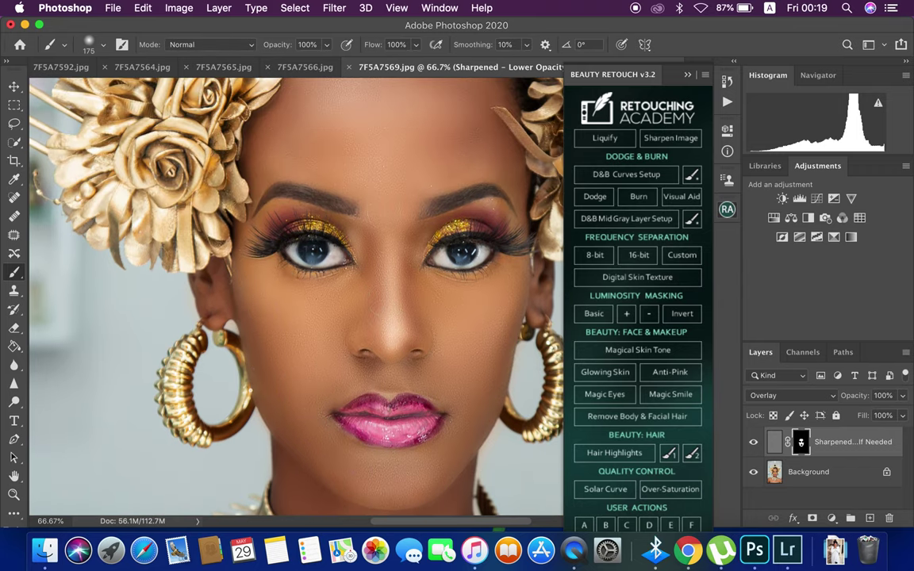
{"action": "scroll", "coordinate": [363, 241], "scroll_direction": "up", "scroll_amount": 1}
{"action": "scroll", "coordinate": [364, 240], "scroll_direction": "up", "scroll_amount": 2}
{"action": "mouse_move", "coordinate": [347, 267]}
{"action": "left_mouse_down"}
{"action": "mouse_move", "coordinate": [406, 309]}
{"action": "mouse_move", "coordinate": [399, 261]}
{"action": "mouse_move", "coordinate": [468, 212]}
{"action": "mouse_move", "coordinate": [469, 148]}
{"action": "mouse_move", "coordinate": [418, 112]}
{"action": "mouse_move", "coordinate": [314, 136]}
{"action": "mouse_move", "coordinate": [275, 204]}
{"action": "mouse_move", "coordinate": [377, 265]}
{"action": "mouse_move", "coordinate": [389, 298]}
{"action": "left_mouse_up"}
{"action": "key", "text": "]"}
{"action": "key", "text": "]"}
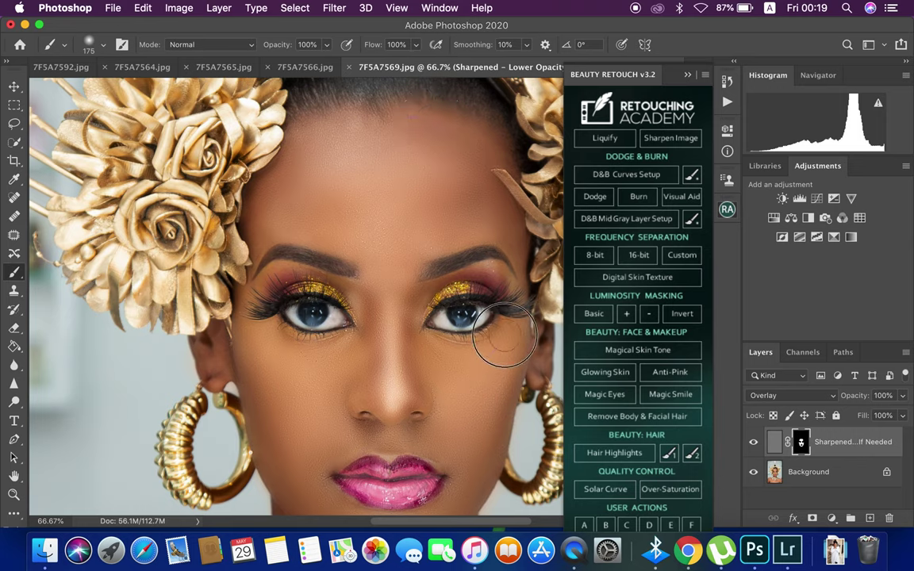
{"action": "key", "text": "["}
{"action": "key", "text": "["}
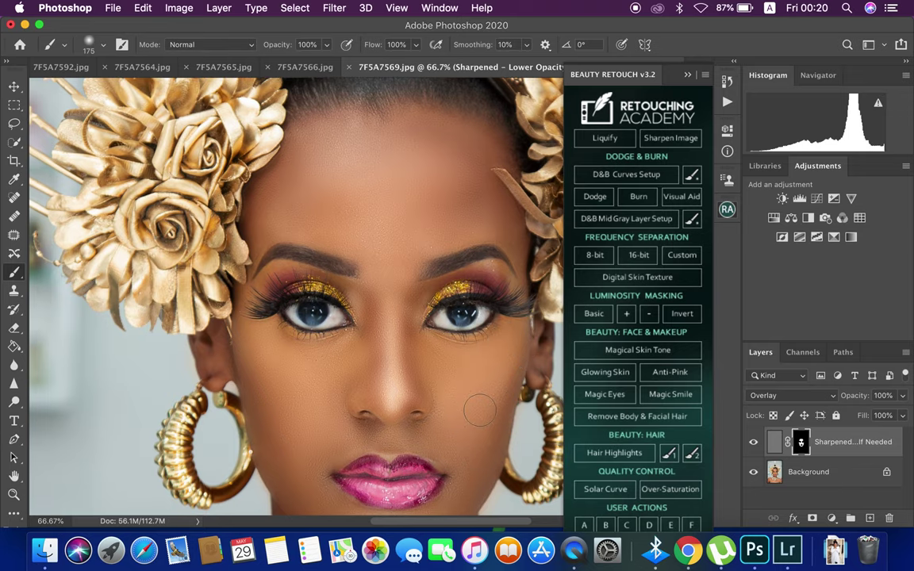
{"action": "scroll", "coordinate": [480, 409], "scroll_direction": "down", "scroll_amount": 3}
{"action": "scroll", "coordinate": [483, 381], "scroll_direction": "down", "scroll_amount": 1}
{"action": "scroll", "coordinate": [482, 372], "scroll_direction": "down", "scroll_amount": 2}
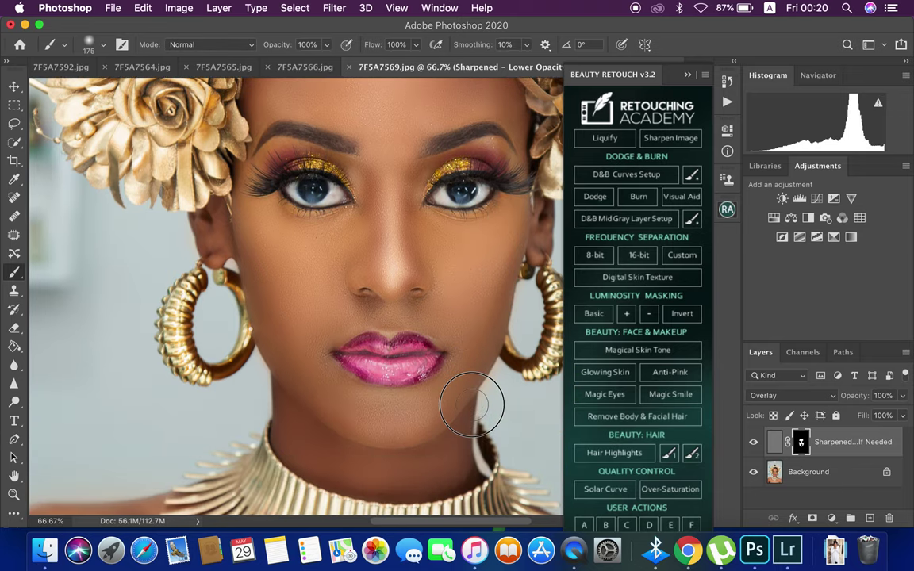
{"action": "scroll", "coordinate": [469, 402], "scroll_direction": "down", "scroll_amount": 3}
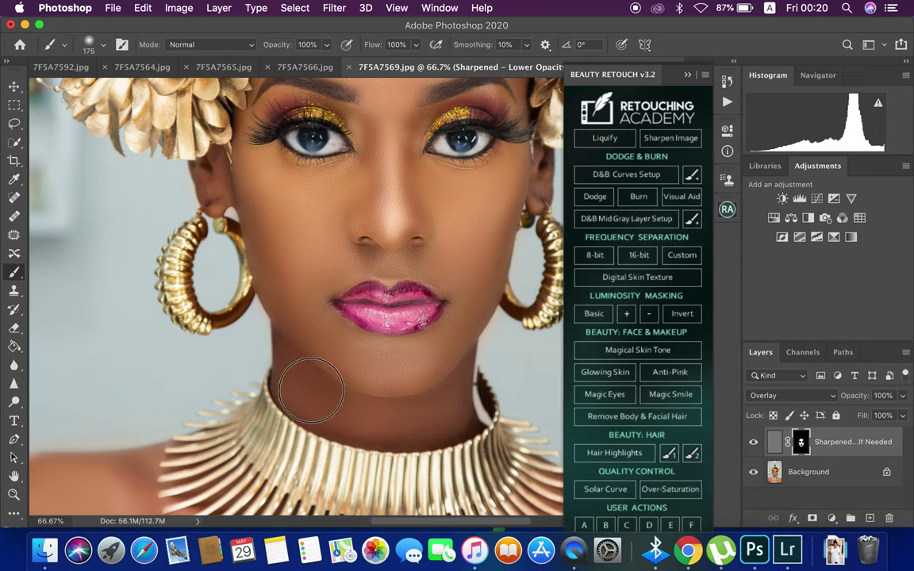
{"action": "scroll", "coordinate": [306, 332], "scroll_direction": "down", "scroll_amount": 5}
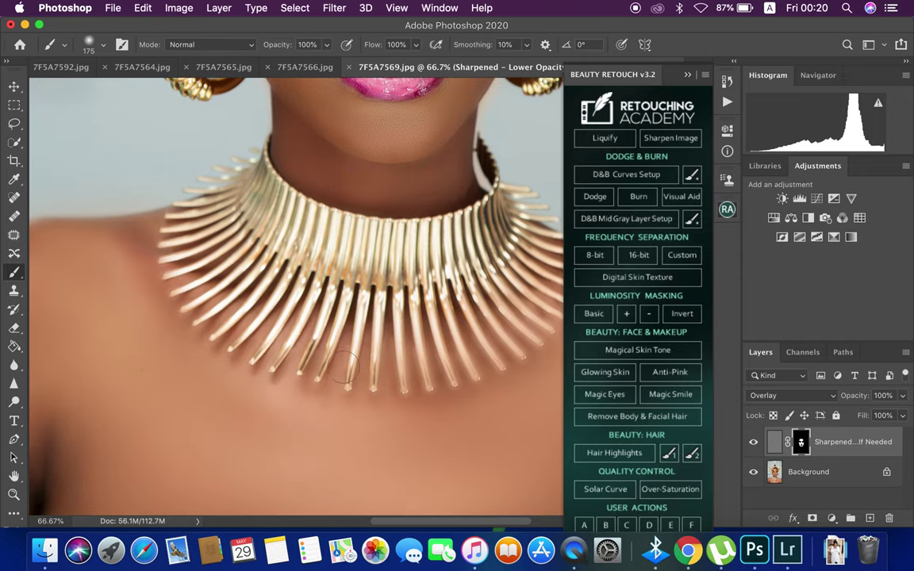
Paint the sharpening over the left shoulder, the chest below the necklace and the right shoulder.
{"action": "scroll", "coordinate": [397, 312], "scroll_direction": "up", "scroll_amount": 1}
{"action": "scroll", "coordinate": [398, 268], "scroll_direction": "down", "scroll_amount": 3}
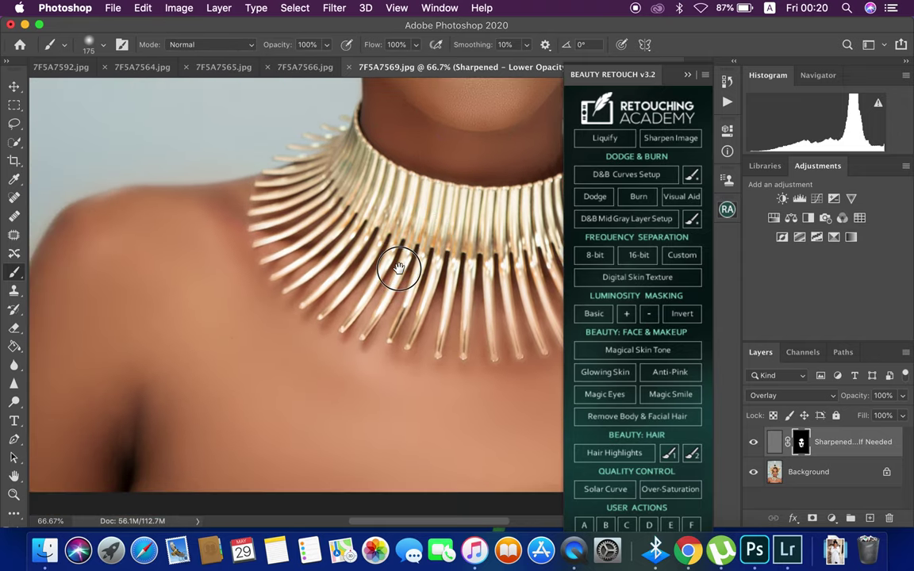
{"action": "scroll", "coordinate": [333, 285], "scroll_direction": "down", "scroll_amount": 1}
{"action": "key", "text": "bracketright"}
{"action": "key", "text": "bracketright"}
{"action": "key", "text": "bracketright"}
{"action": "key", "text": "bracketright"}
{"action": "key", "text": "bracketright"}
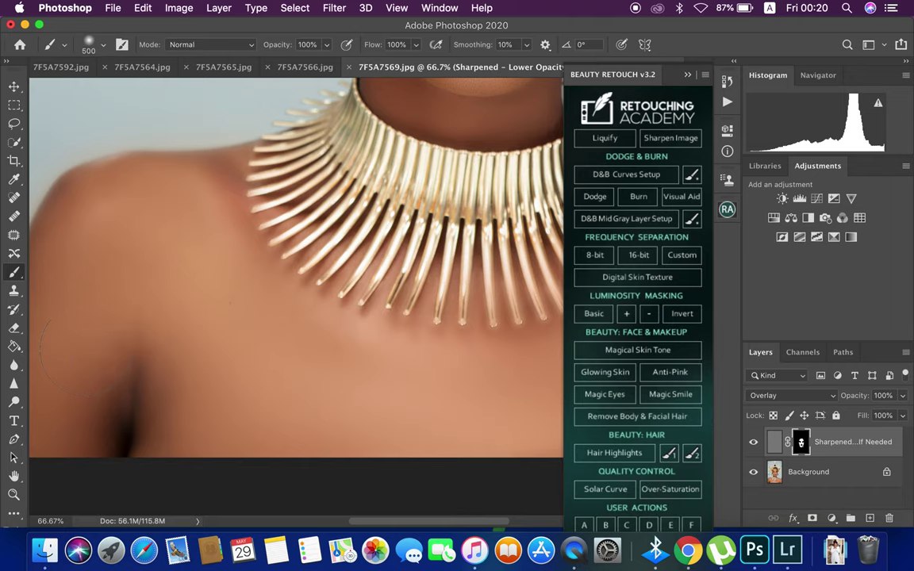
{"action": "left_click_drag", "start_coordinate": [81, 418], "coordinate": [79, 357]}
{"action": "left_click_drag", "start_coordinate": [332, 381], "coordinate": [141, 383]}
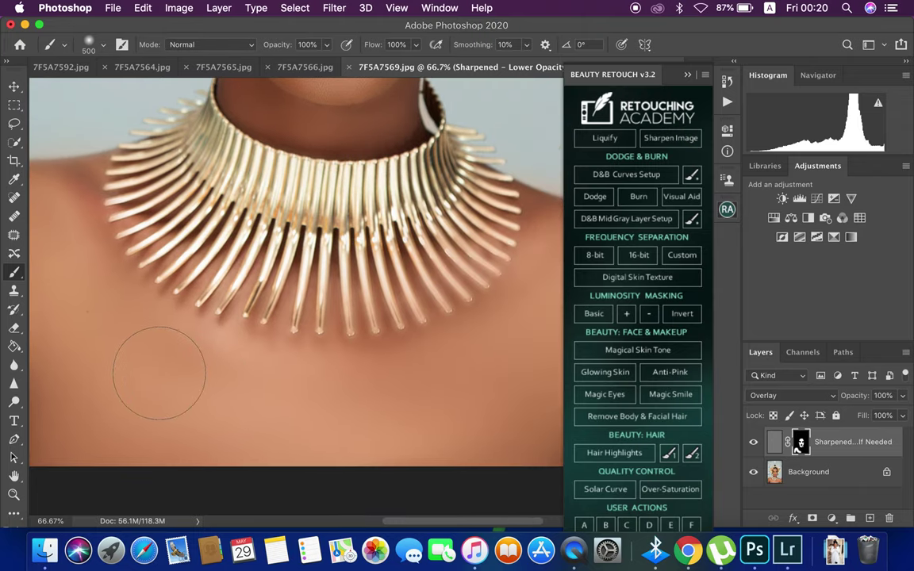
{"action": "left_click_drag", "start_coordinate": [516, 374], "coordinate": [426, 408]}
{"action": "left_click_drag", "start_coordinate": [453, 383], "coordinate": [285, 408]}
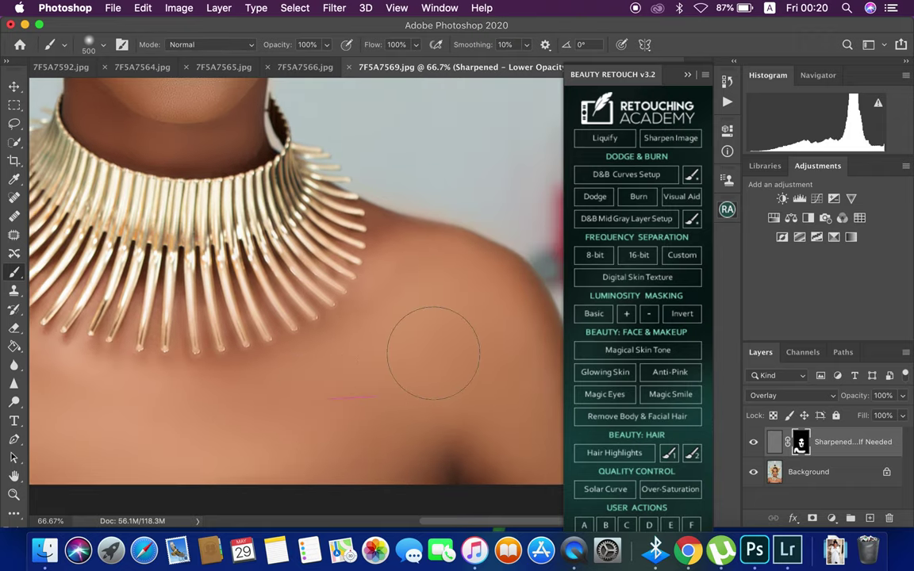
{"action": "left_click_drag", "start_coordinate": [416, 287], "coordinate": [485, 382]}
Flatten the portrait to one Background layer and close the Beauty Retouch panel.
{"action": "key", "text": "super+minus"}
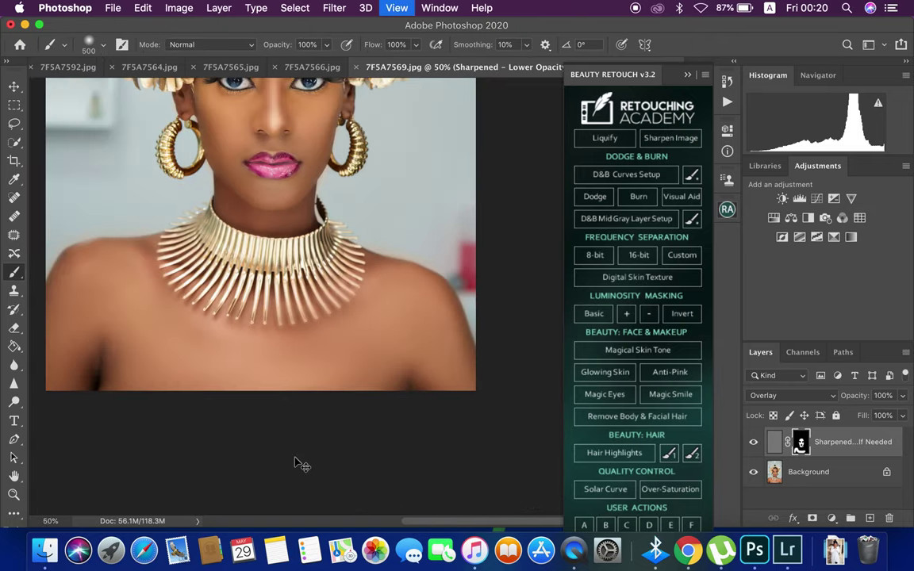
{"action": "key", "text": "super+minus"}
{"action": "key", "text": "super+minus"}
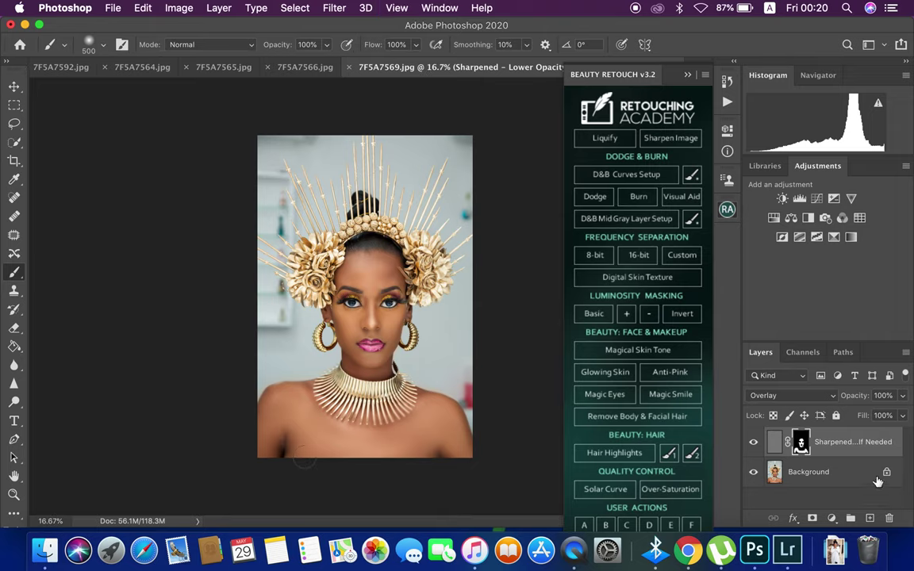
{"action": "right_click", "coordinate": [833, 472]}
{"action": "left_click", "coordinate": [750, 484]}
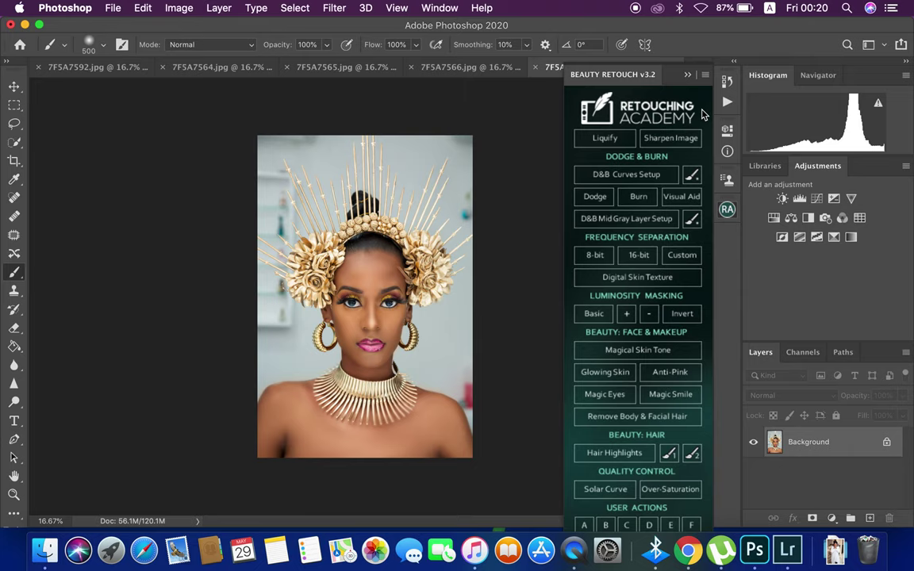
{"action": "left_click", "coordinate": [687, 75]}
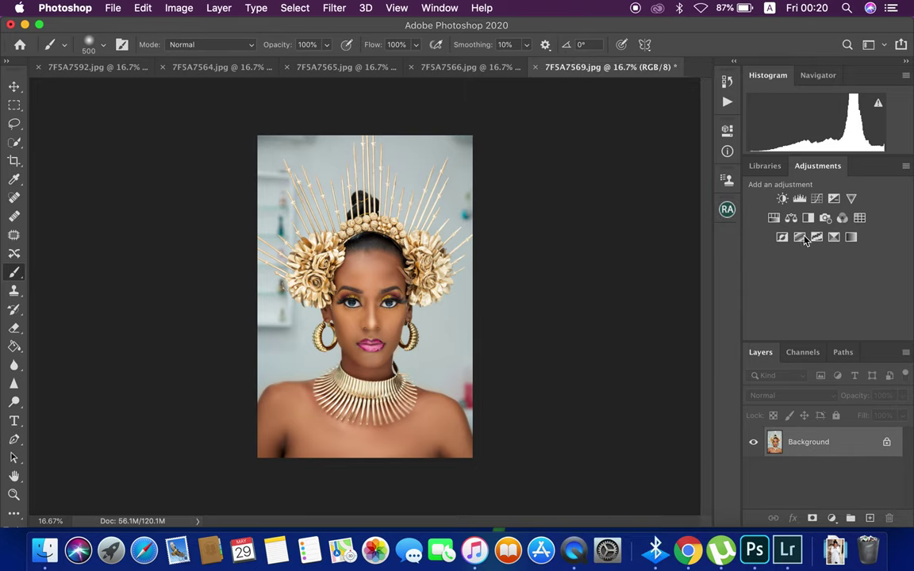
Add a Selective Color layer with Whites at Cyan 30, Magenta 25 and Black 30.
{"action": "left_click", "coordinate": [832, 237]}
{"action": "left_click", "coordinate": [666, 205]}
{"action": "type", "text": "30"}
{"action": "left_click", "coordinate": [668, 231]}
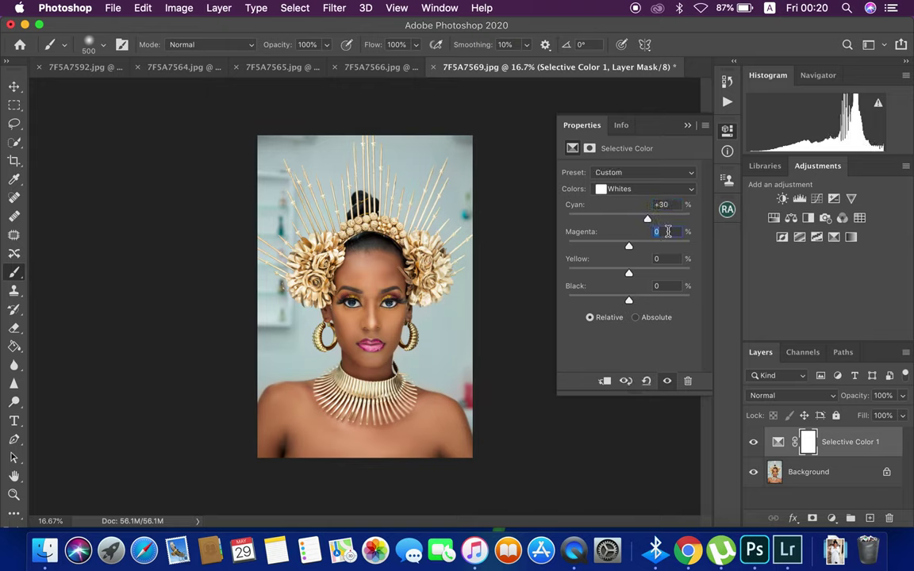
{"action": "type", "text": "2"}
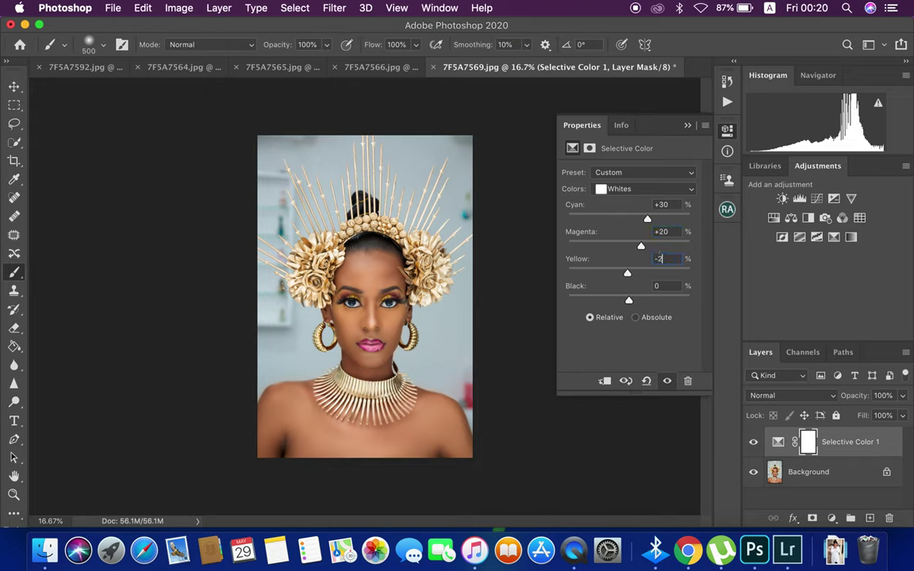
{"action": "type", "text": "020"}
{"action": "left_click", "coordinate": [672, 229]}
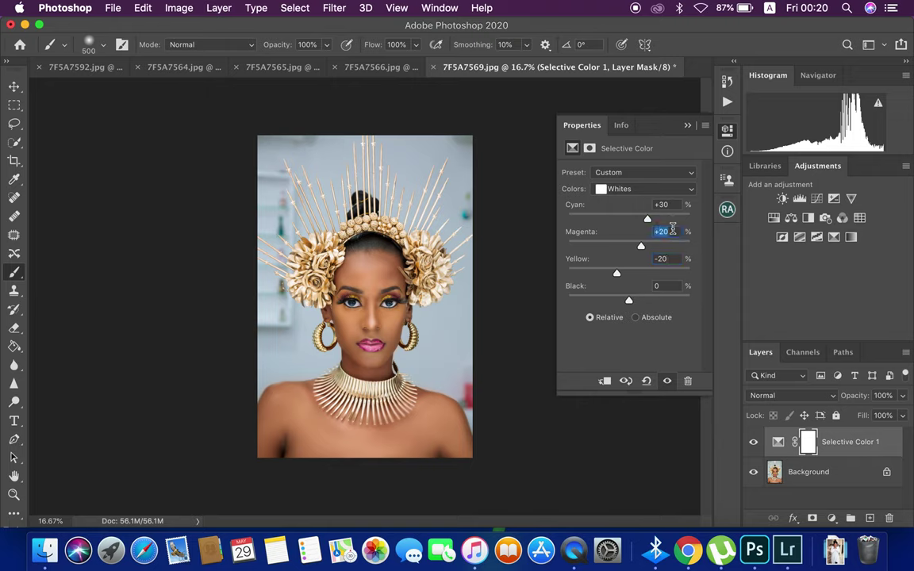
{"action": "type", "text": "25"}
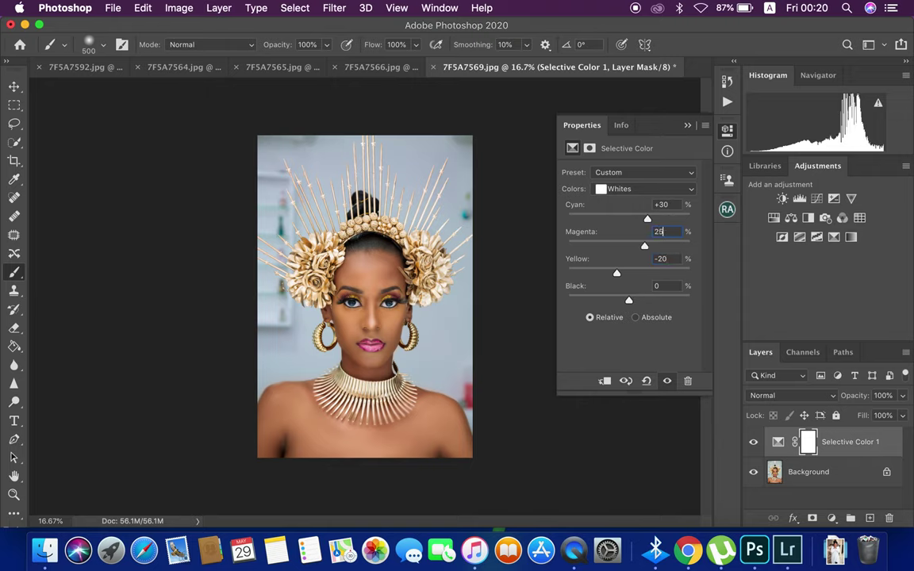
{"action": "left_click", "coordinate": [669, 286]}
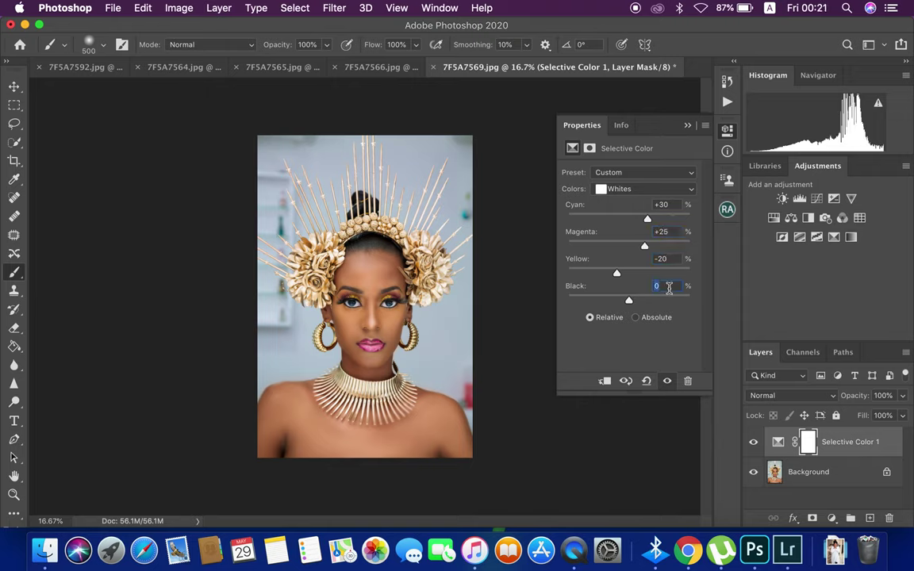
{"action": "type", "text": "30"}
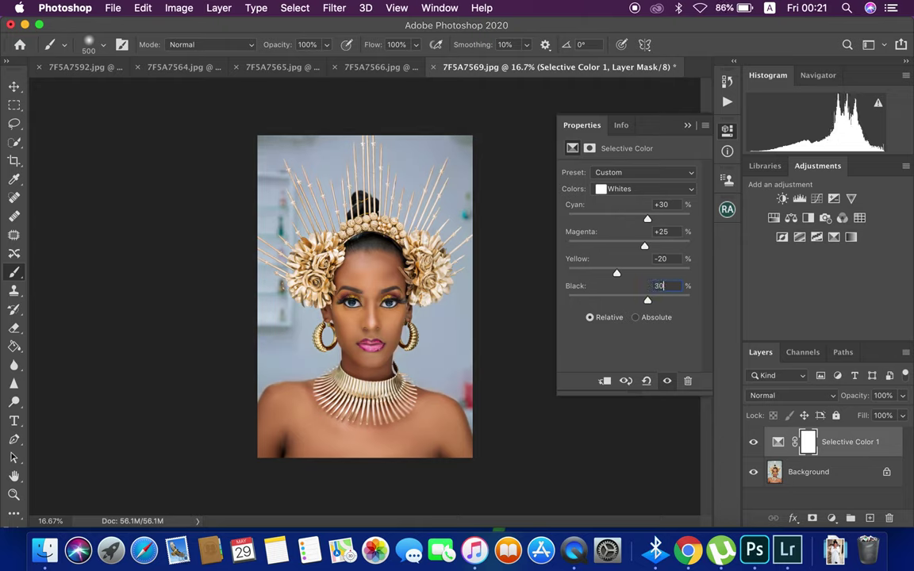
Compare the grade on and off, then set Reds Cyan to -10.
{"action": "left_click", "coordinate": [754, 448]}
{"action": "left_click", "coordinate": [754, 448]}
{"action": "left_click", "coordinate": [755, 448]}
{"action": "left_click", "coordinate": [753, 444]}
{"action": "left_click", "coordinate": [687, 190]}
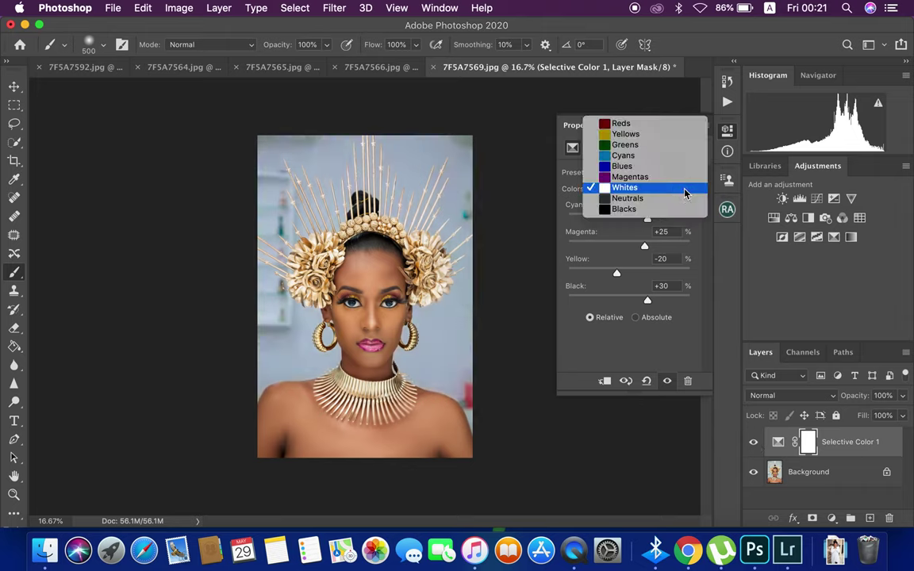
{"action": "left_click", "coordinate": [631, 126]}
{"action": "left_click", "coordinate": [668, 204]}
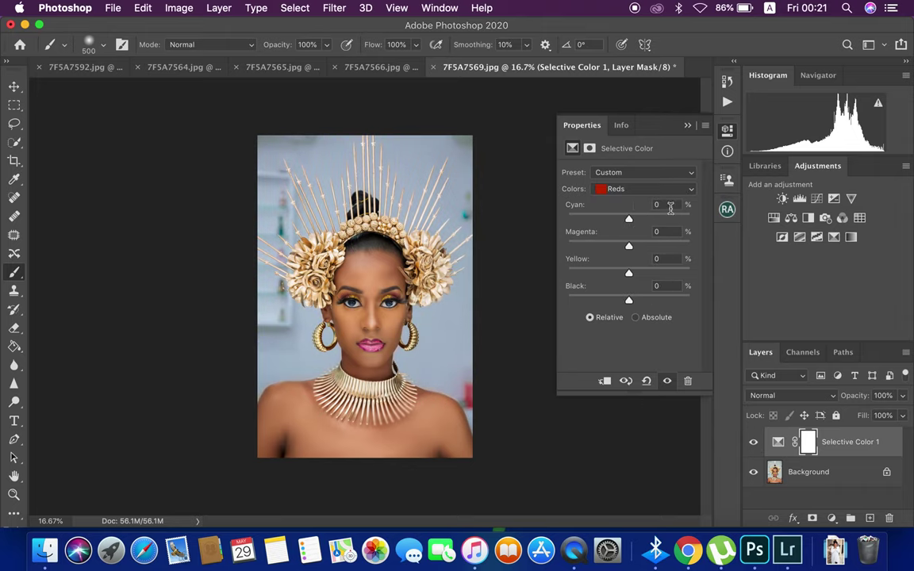
{"action": "type", "text": "-"}
{"action": "type", "text": "10"}
Set the Yellows range to -10 and Blacks to Cyan +2, Black 4.
{"action": "left_click", "coordinate": [651, 189]}
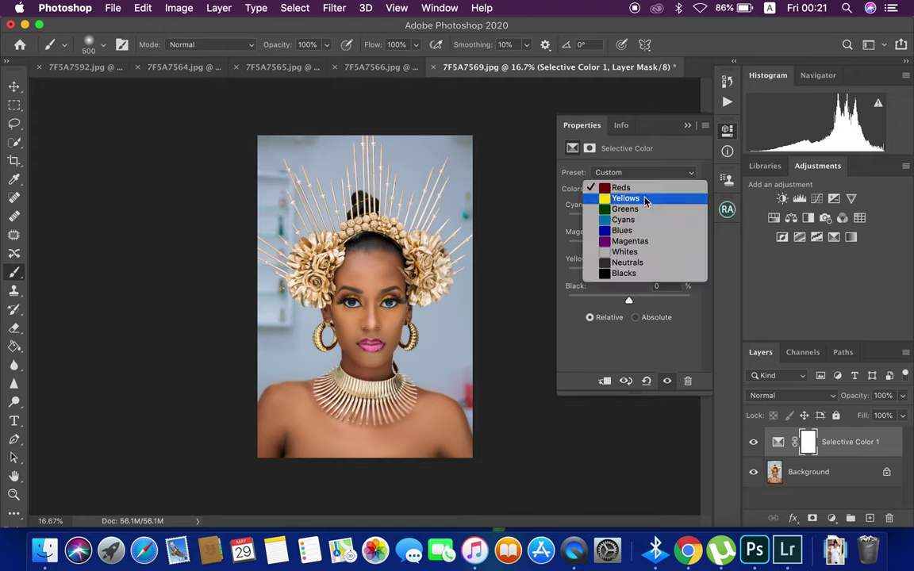
{"action": "left_click", "coordinate": [640, 198]}
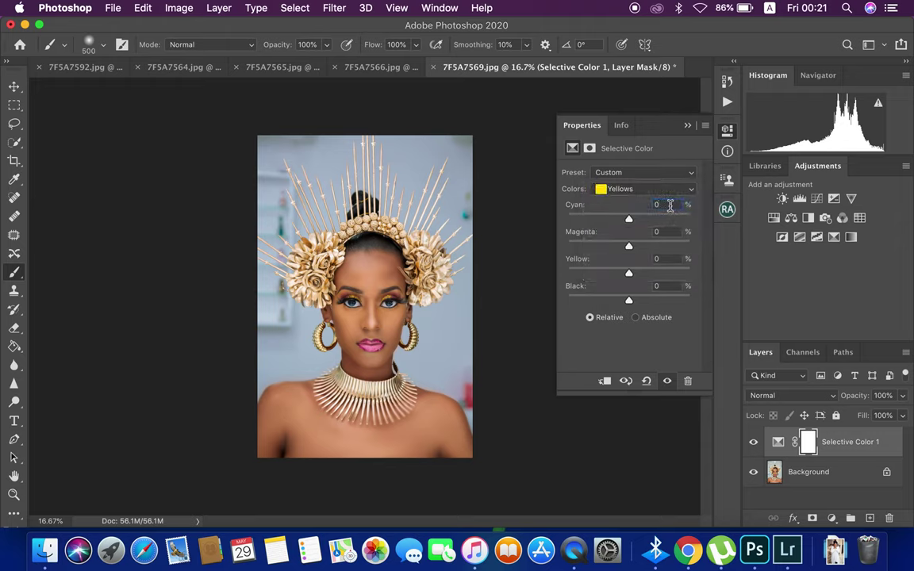
{"action": "type", "text": "-"}
{"action": "type", "text": "10"}
{"action": "left_click", "coordinate": [687, 188]}
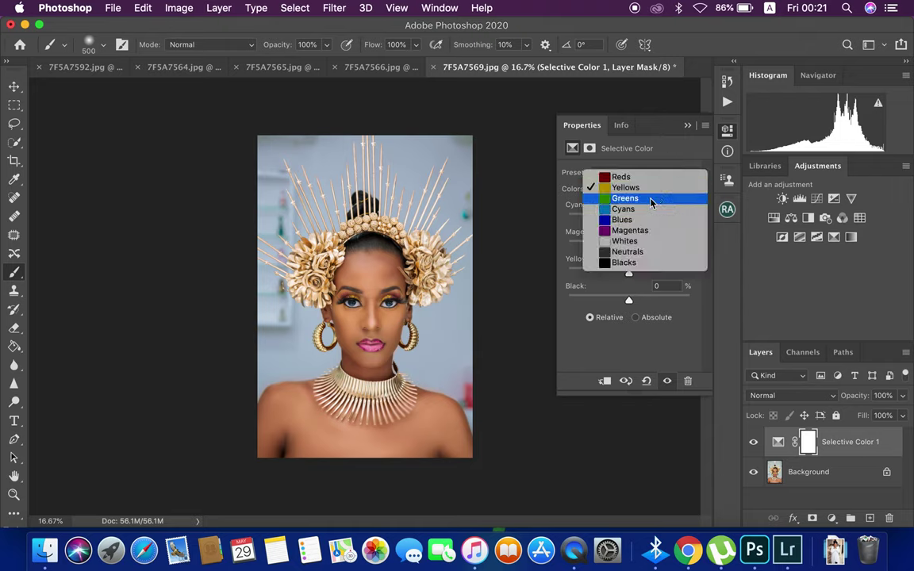
{"action": "left_click", "coordinate": [627, 262]}
{"action": "left_click", "coordinate": [666, 205]}
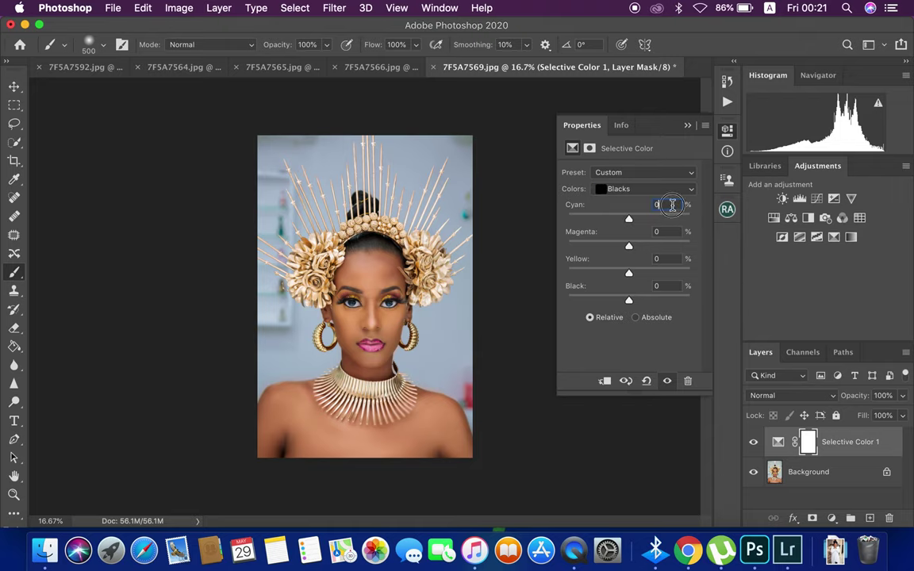
{"action": "type", "text": "2"}
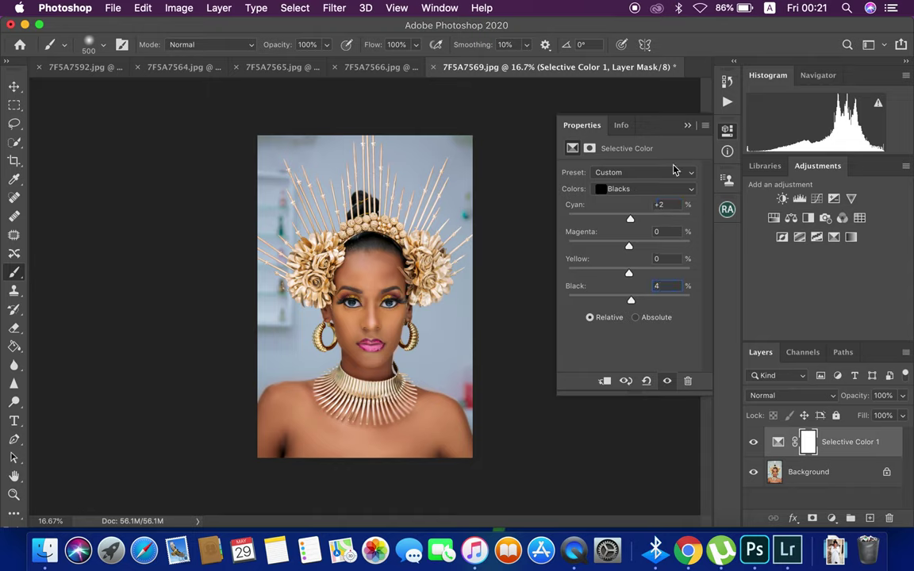
{"action": "left_click", "coordinate": [687, 126]}
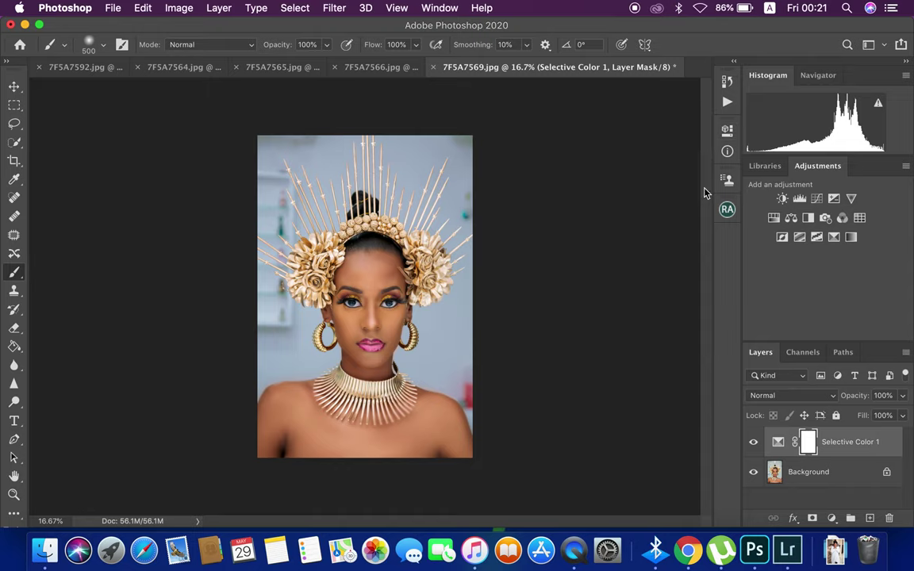
Flatten the Selective Color grade into the Background layer.
{"action": "key", "text": "super+equal"}
{"action": "key", "text": "super+equal"}
{"action": "key", "text": "super+equal"}
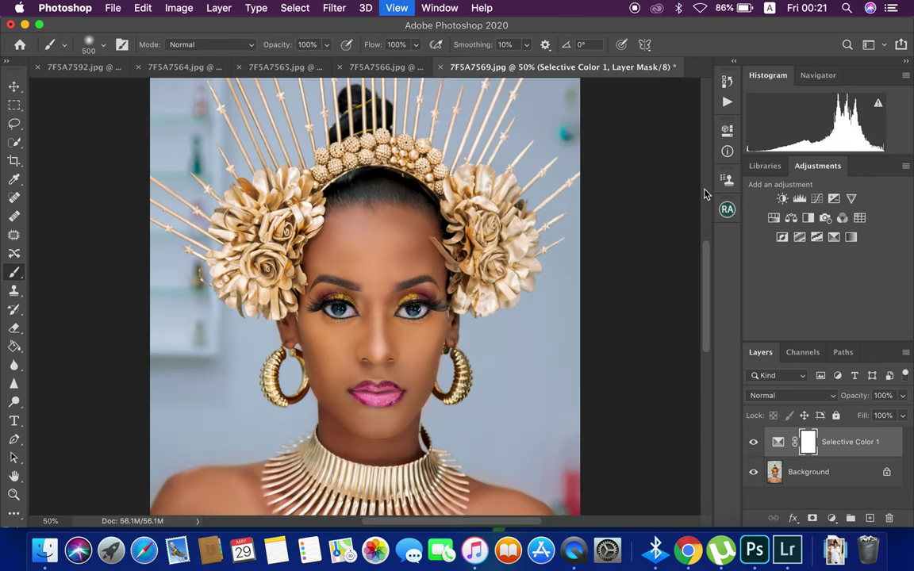
{"action": "key", "text": "super+minus"}
{"action": "key", "text": "super+minus"}
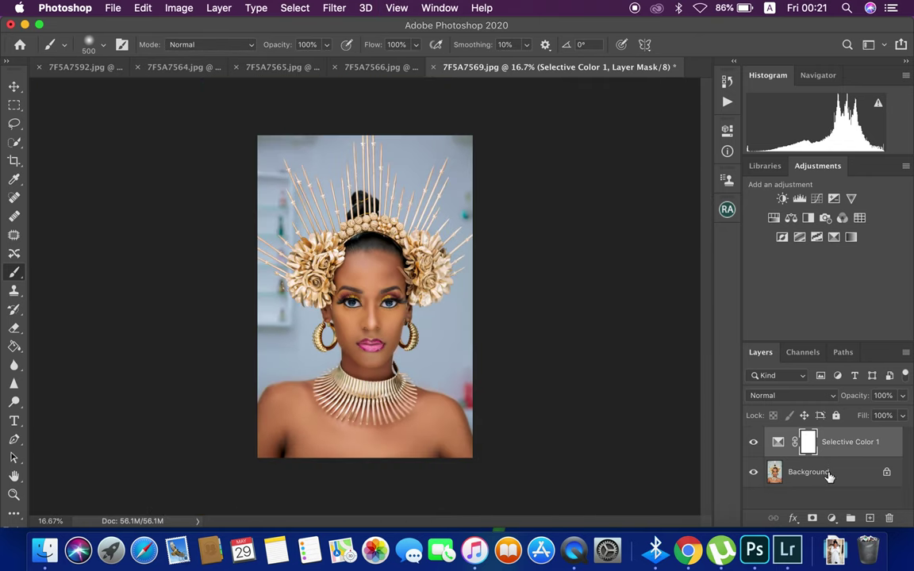
{"action": "right_click", "coordinate": [828, 475]}
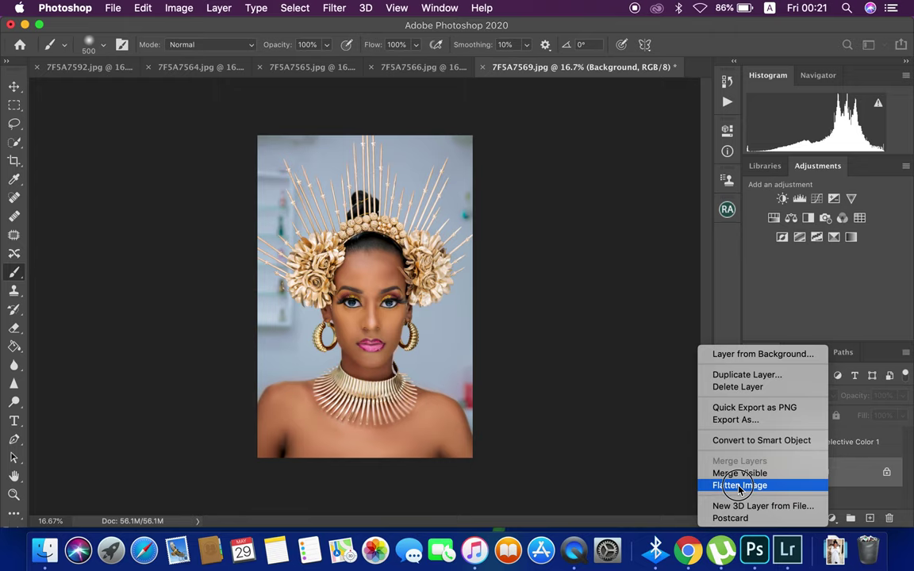
{"action": "left_click", "coordinate": [739, 486]}
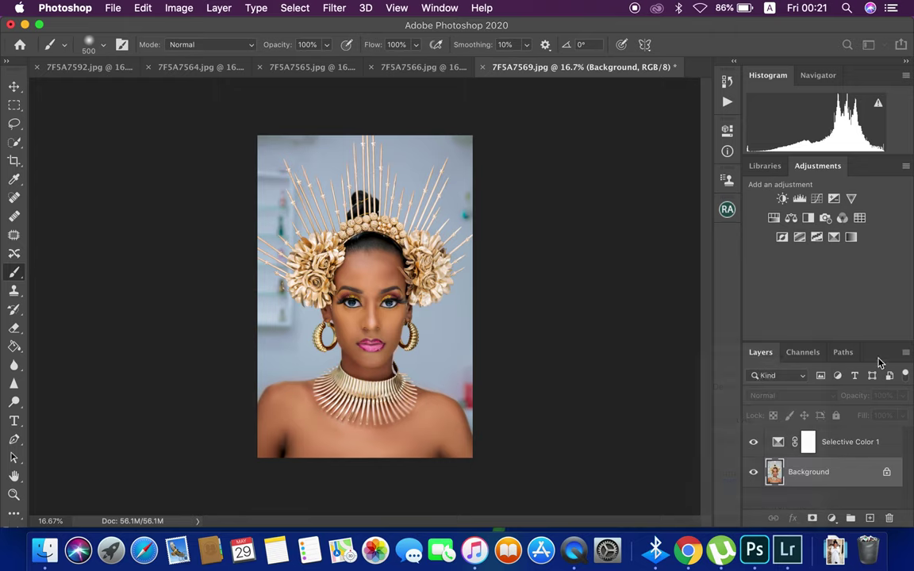
{"action": "left_click", "coordinate": [44, 539]}
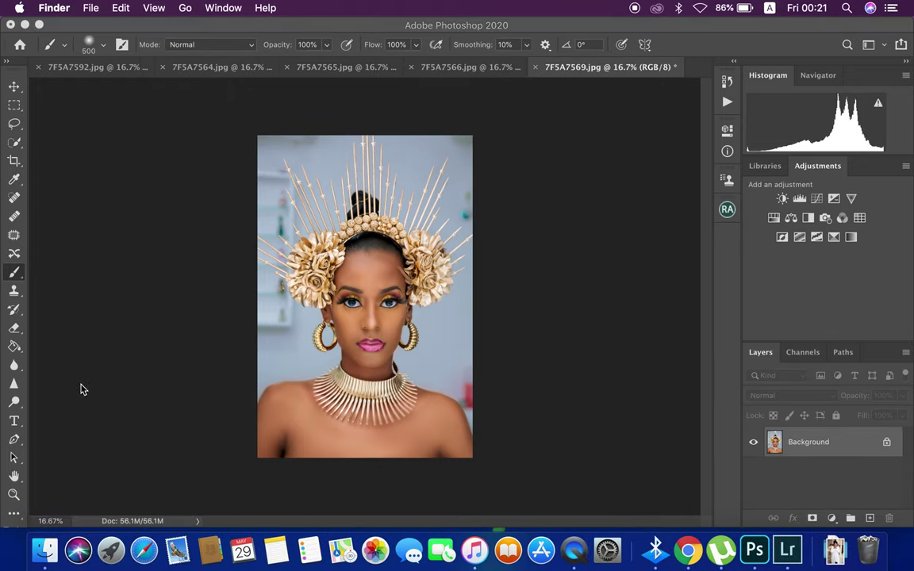
Drag topleera NEW.png from the Desktop folder in Finder onto the Photoshop canvas.
{"action": "left_click", "coordinate": [47, 523]}
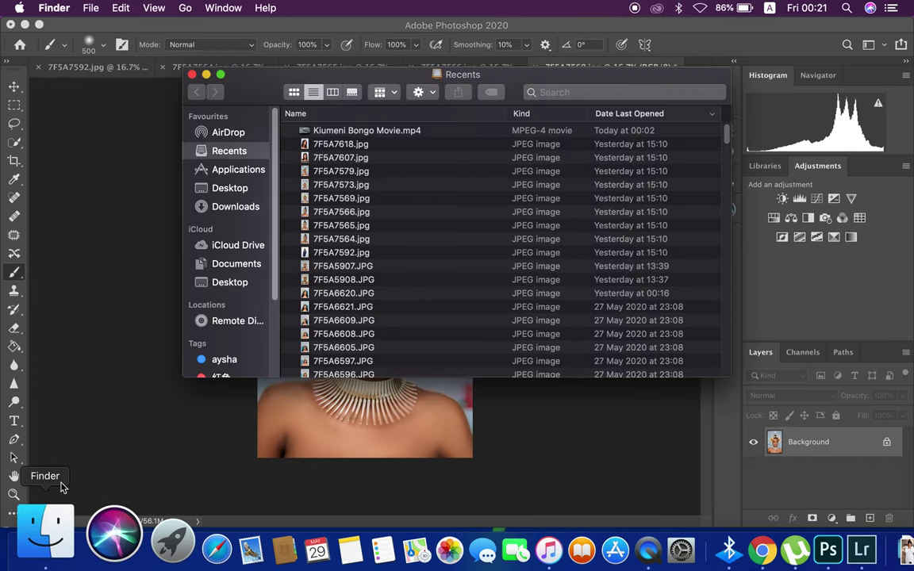
{"action": "left_click", "coordinate": [229, 189]}
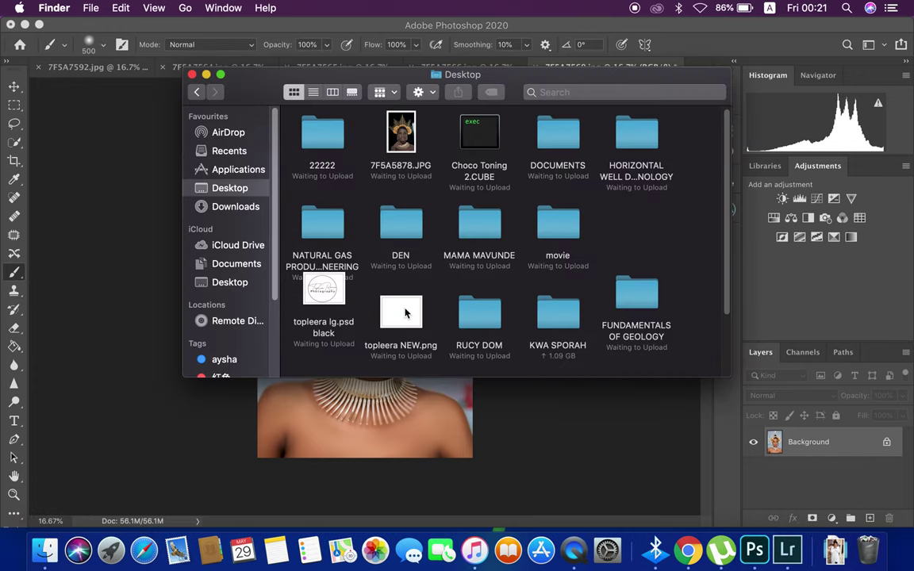
{"action": "left_click_drag", "start_coordinate": [404, 314], "coordinate": [121, 382]}
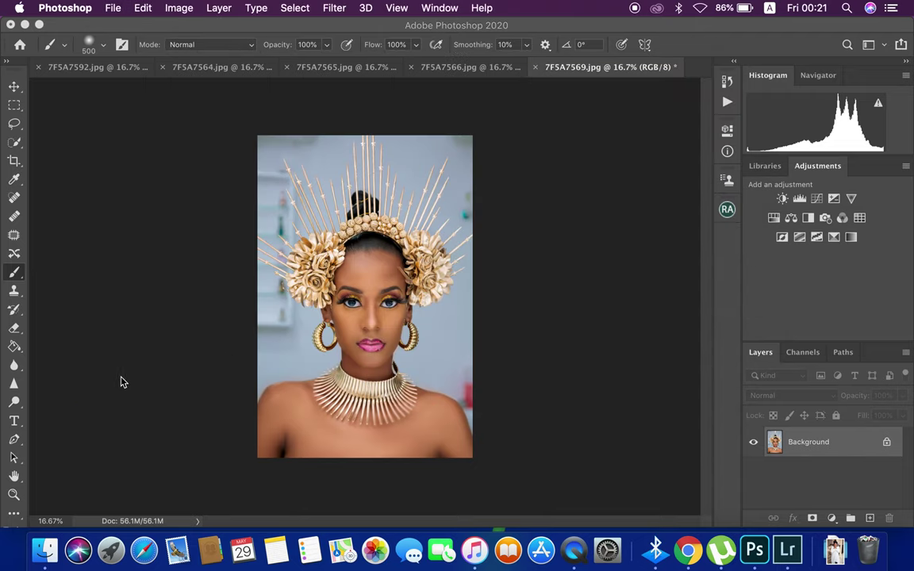
Scale the topleera NEW logo to about 12% width and commit it right of the right earring.
{"action": "key", "text": "super+plus"}
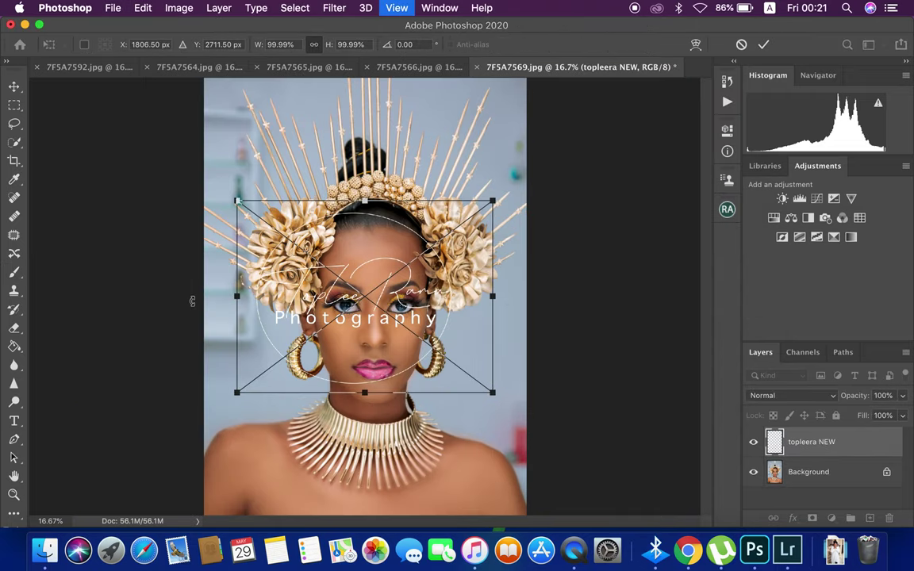
{"action": "key", "text": "super+plus"}
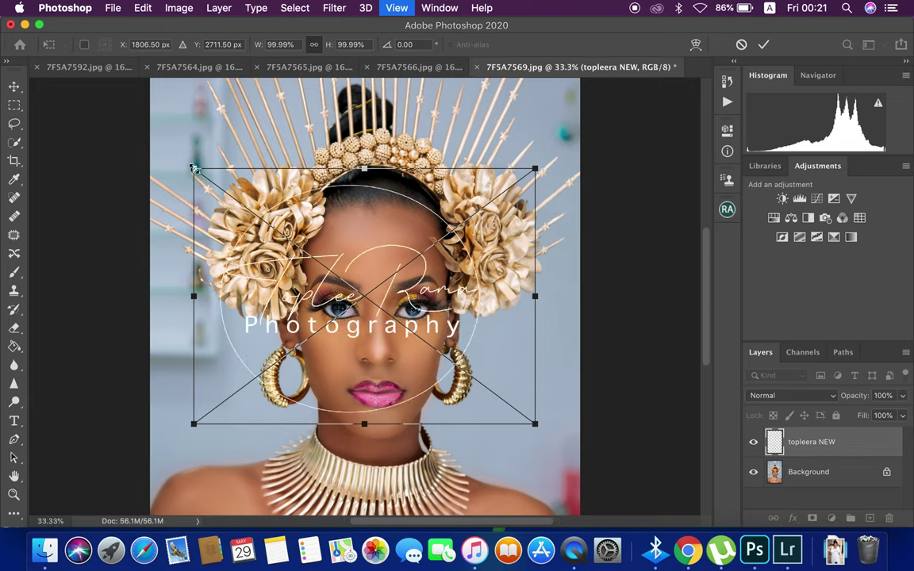
{"action": "mouse_move", "coordinate": [193, 168]}
{"action": "left_mouse_down"}
{"action": "mouse_move", "coordinate": [299, 260]}
{"action": "mouse_move", "coordinate": [403, 289]}
{"action": "mouse_move", "coordinate": [442, 343]}
{"action": "left_mouse_up"}
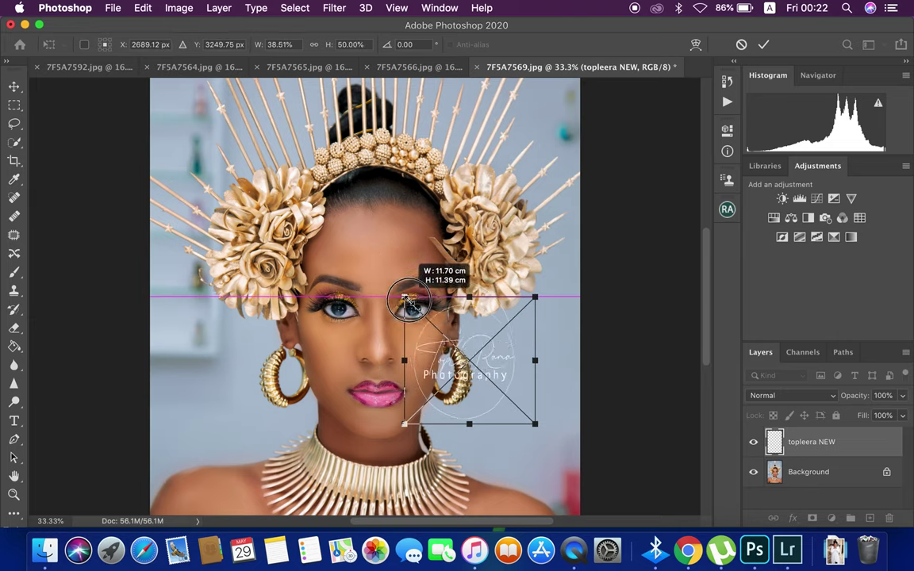
{"action": "left_click_drag", "start_coordinate": [442, 343], "coordinate": [468, 380]}
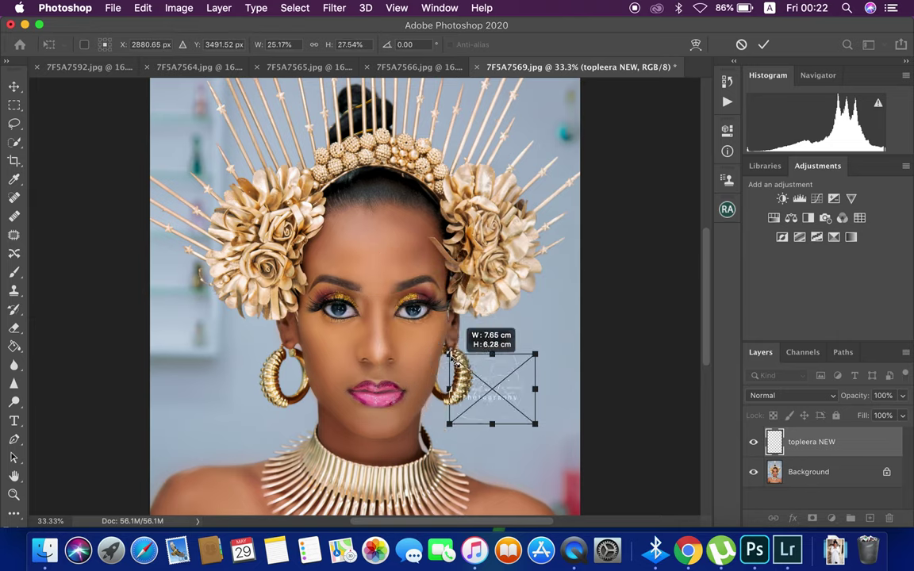
{"action": "left_click_drag", "start_coordinate": [545, 426], "coordinate": [498, 394]}
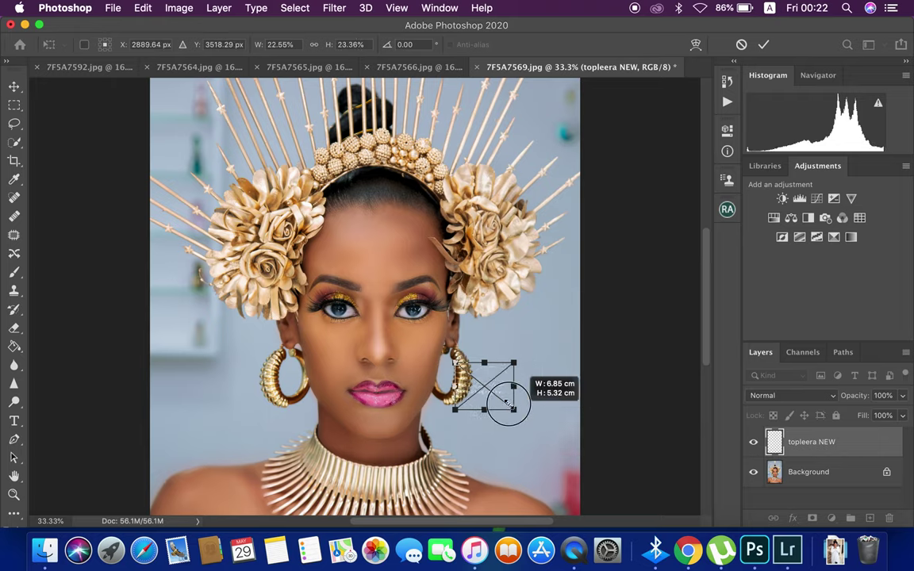
{"action": "left_click_drag", "start_coordinate": [498, 394], "coordinate": [492, 392]}
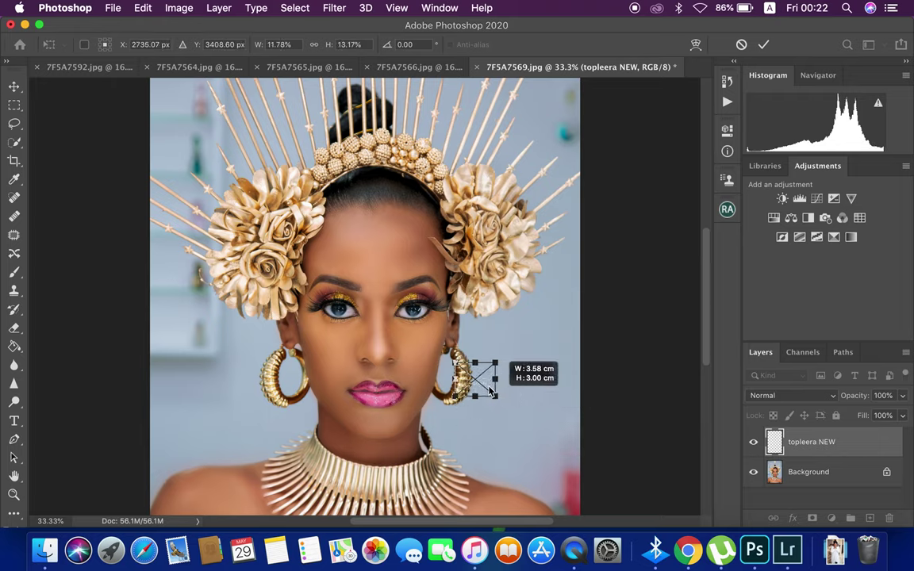
{"action": "left_click_drag", "start_coordinate": [477, 381], "coordinate": [516, 383]}
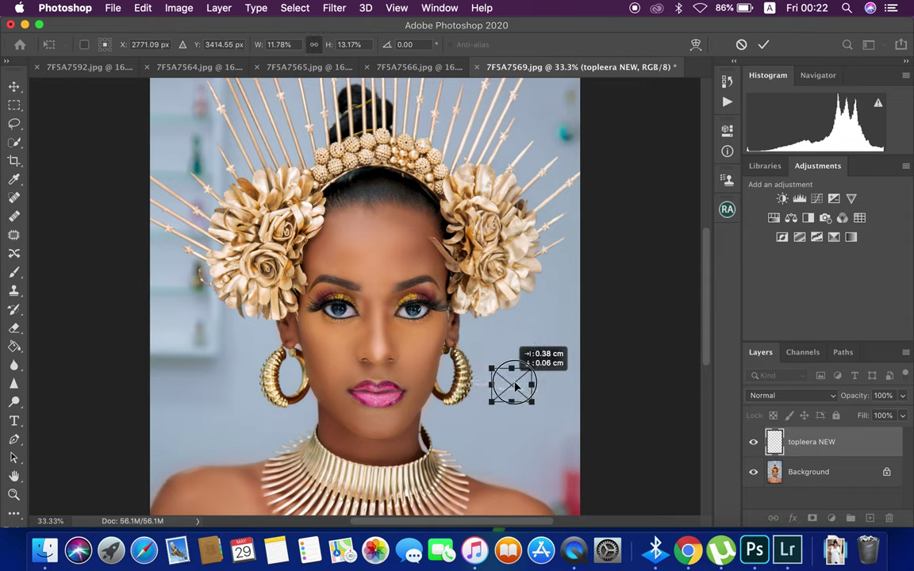
{"action": "left_click", "coordinate": [763, 45]}
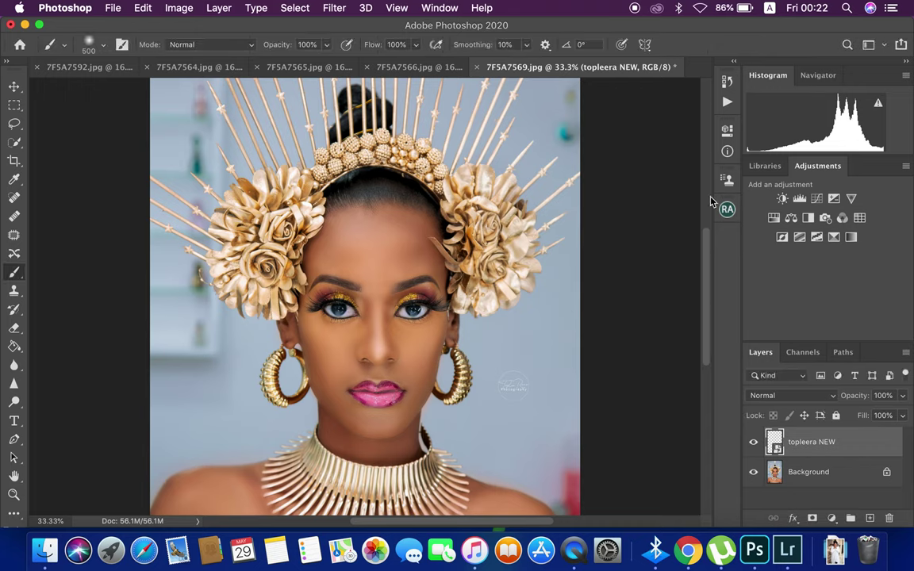
{"action": "right_click", "coordinate": [845, 473]}
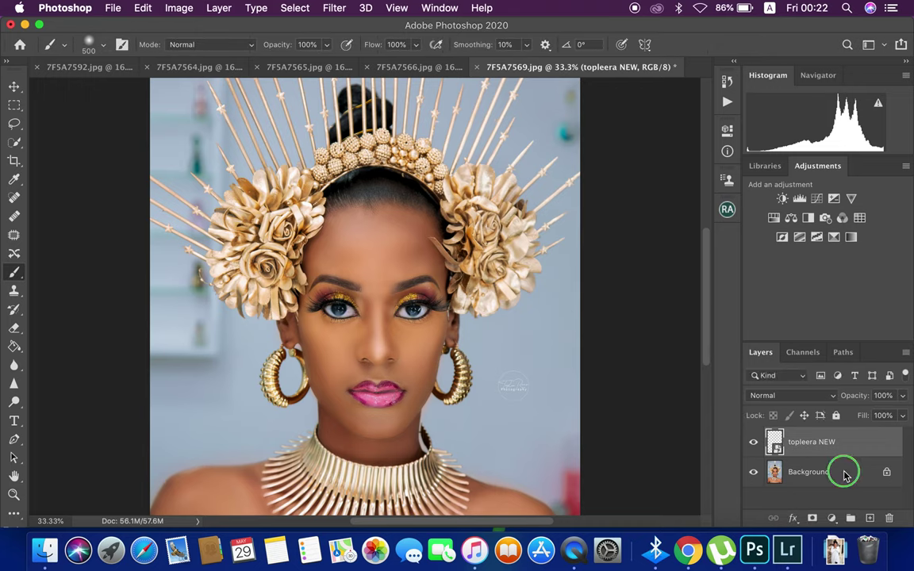
Flatten the logo into the Background, check it, and enter 2000 px width in Image Size.
{"action": "left_click", "coordinate": [765, 485]}
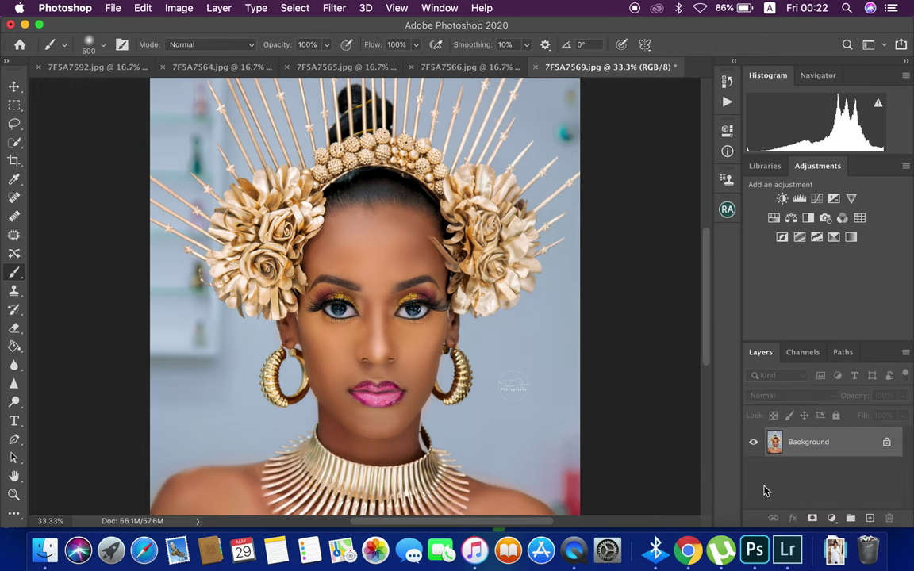
{"action": "key", "text": "super+equal"}
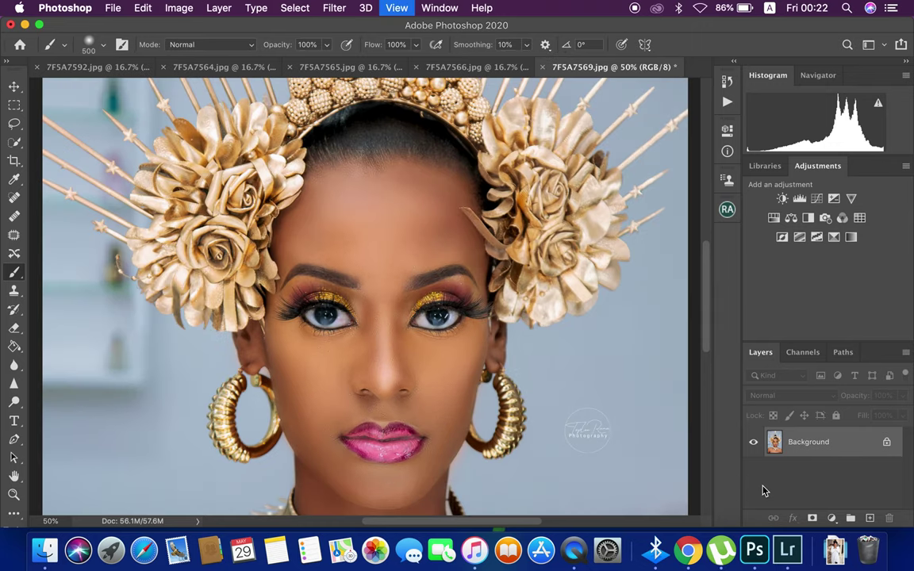
{"action": "key", "text": "super+equal"}
{"action": "key", "text": "super+minus"}
{"action": "key", "text": "super+minus"}
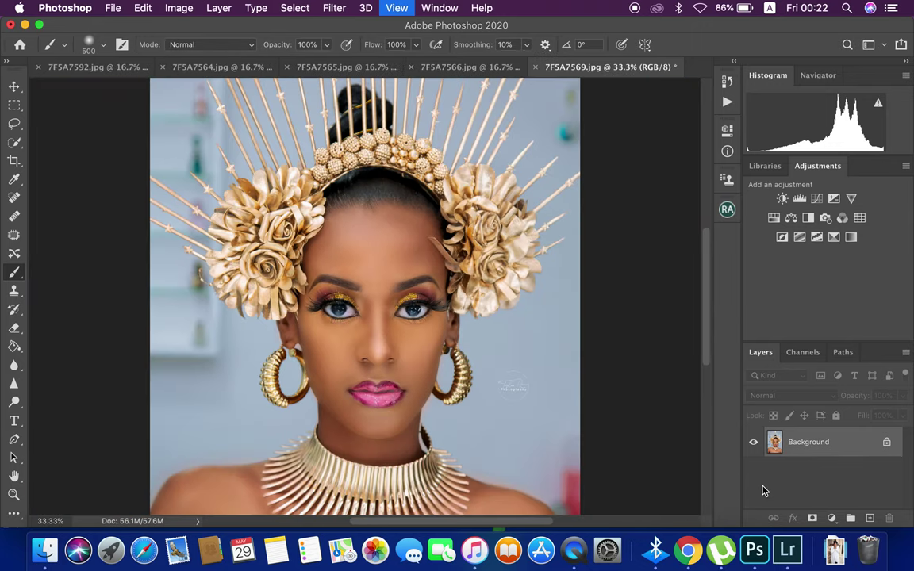
{"action": "key", "text": "super+minus"}
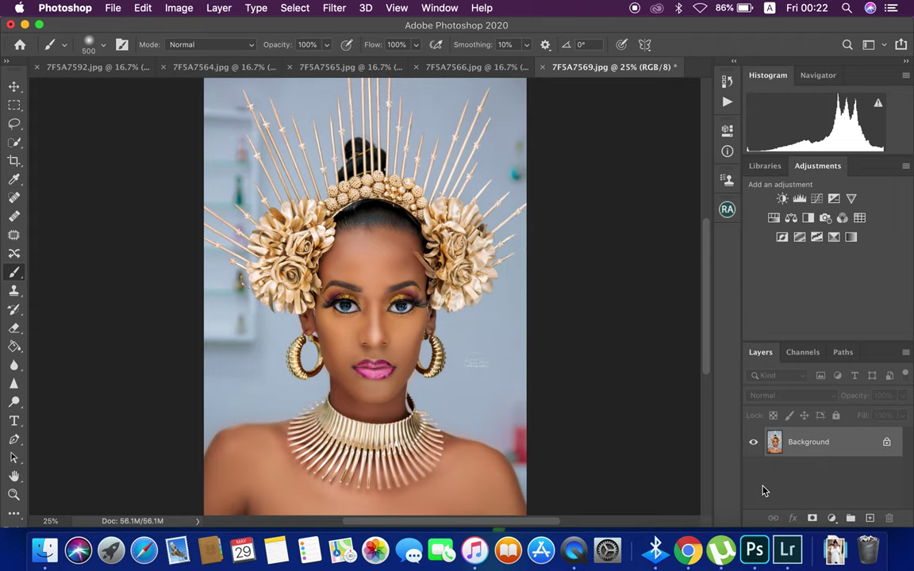
{"action": "key", "text": "super+alt+i"}
{"action": "type", "text": "20"}
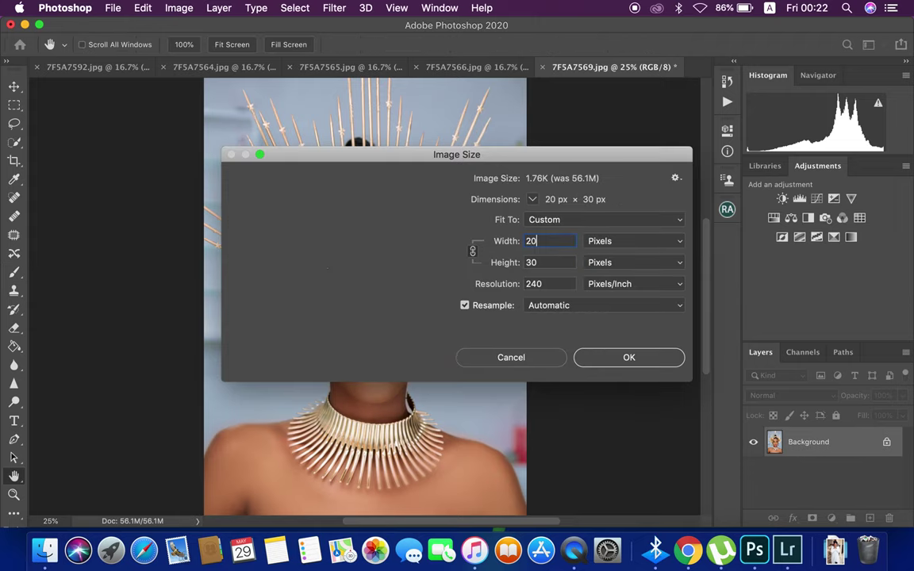
{"action": "type", "text": "00"}
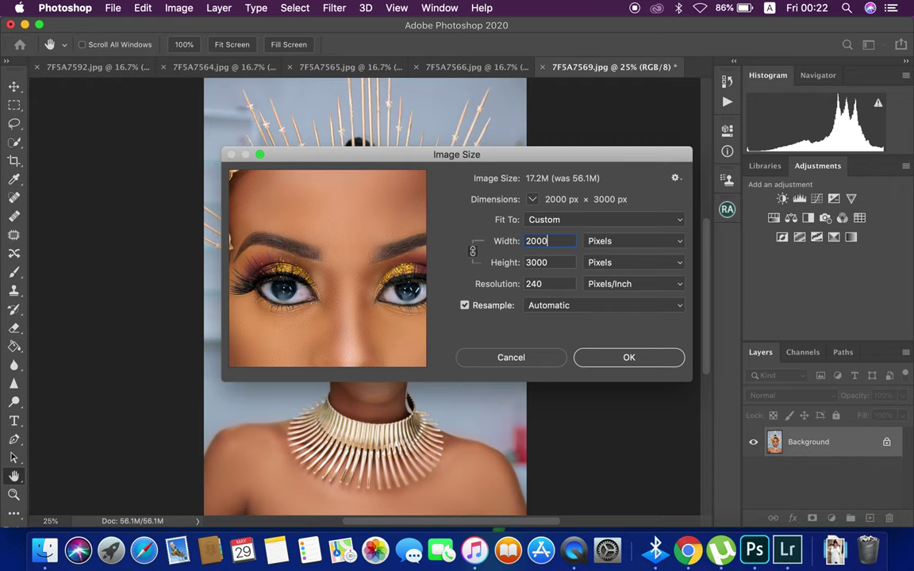
Apply the 2000 × 3000 px resize and save as a JPEG at Maximum quality 12.
{"action": "key", "text": "Return"}
{"action": "key", "text": "super+shift+s"}
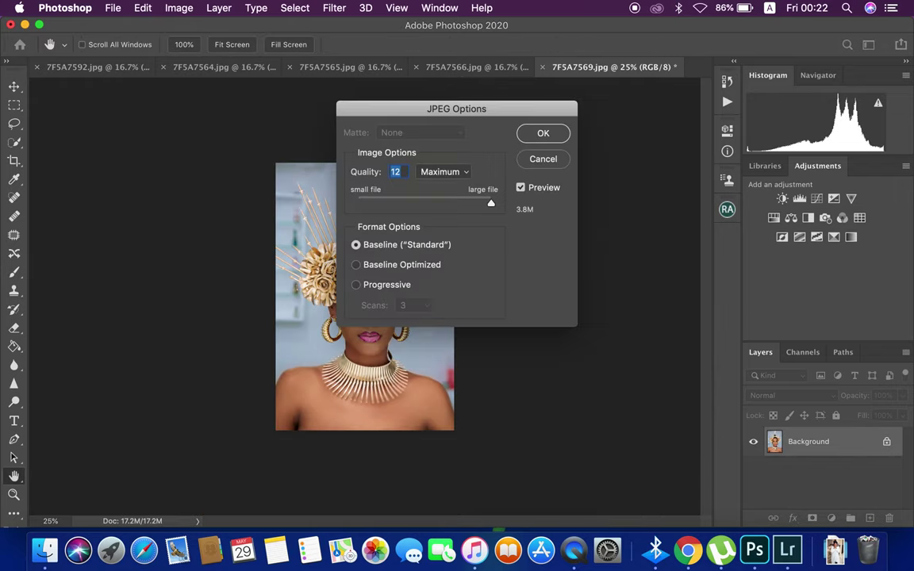
{"action": "key", "text": "Return"}
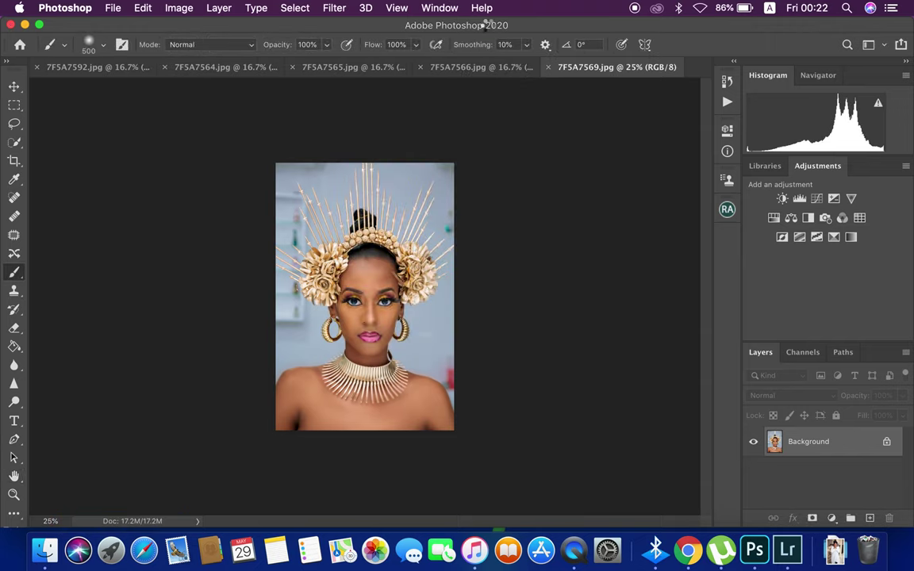